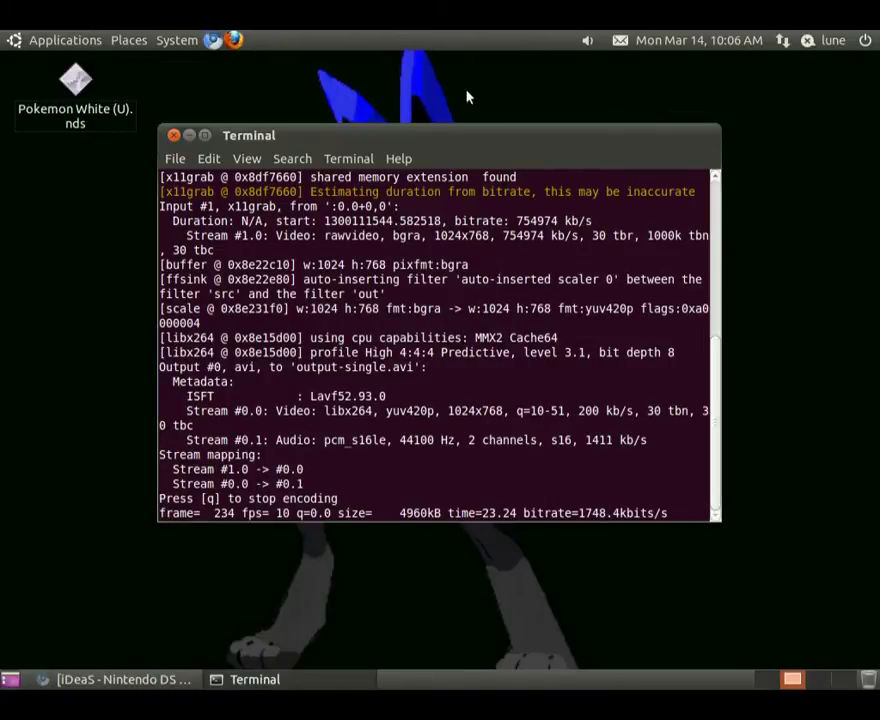
# Step: Deselect the Pokémon White desktop file and move the ffmpeg recording Terminal to the top-left
pyautogui.moveTo(295, 93); pyautogui.dragTo(4, 92)
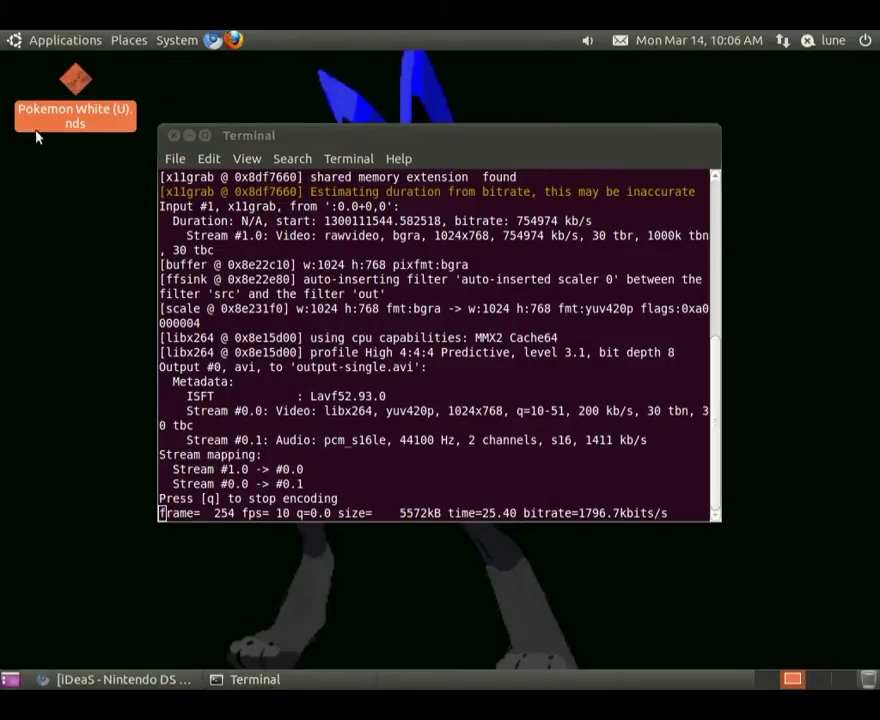
pyautogui.click(210, 118)
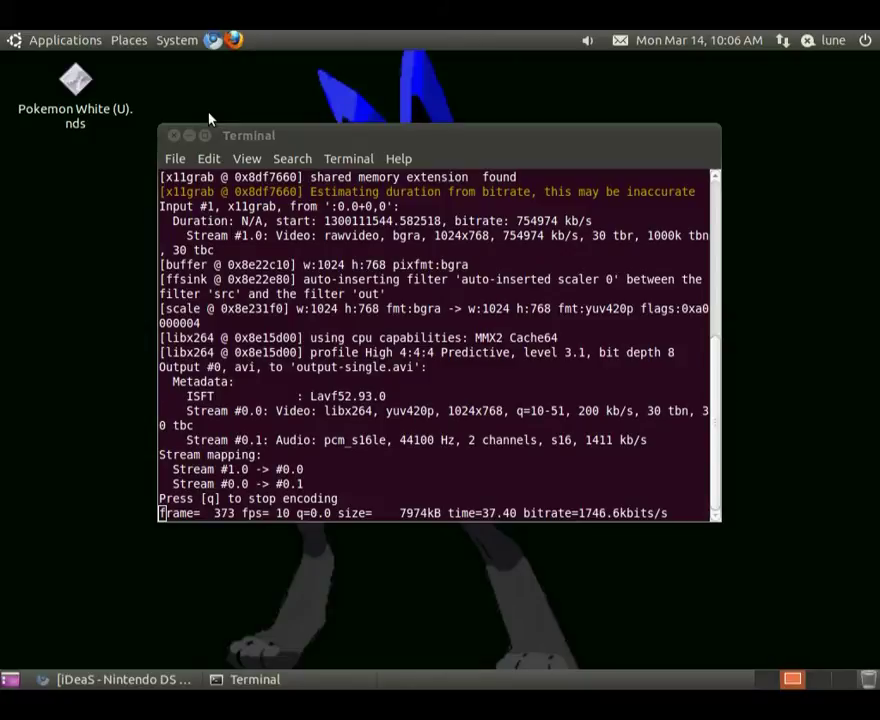
pyautogui.moveTo(258, 131); pyautogui.dragTo(102, 60)
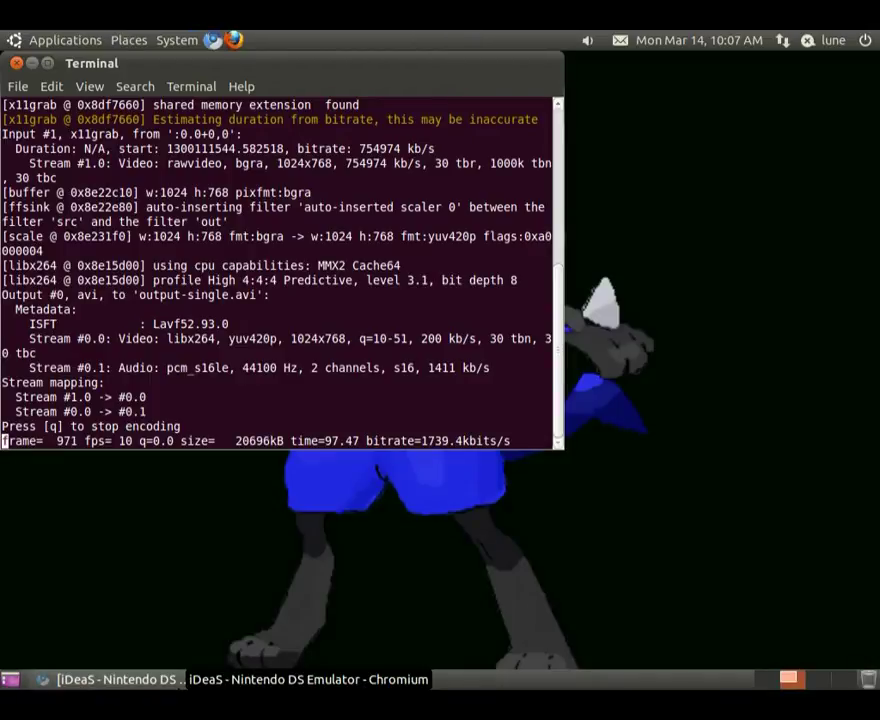
# Step: Restore and maximize Chromium, then go to the iDeaS emulator Downloads page
pyautogui.click(178, 684)
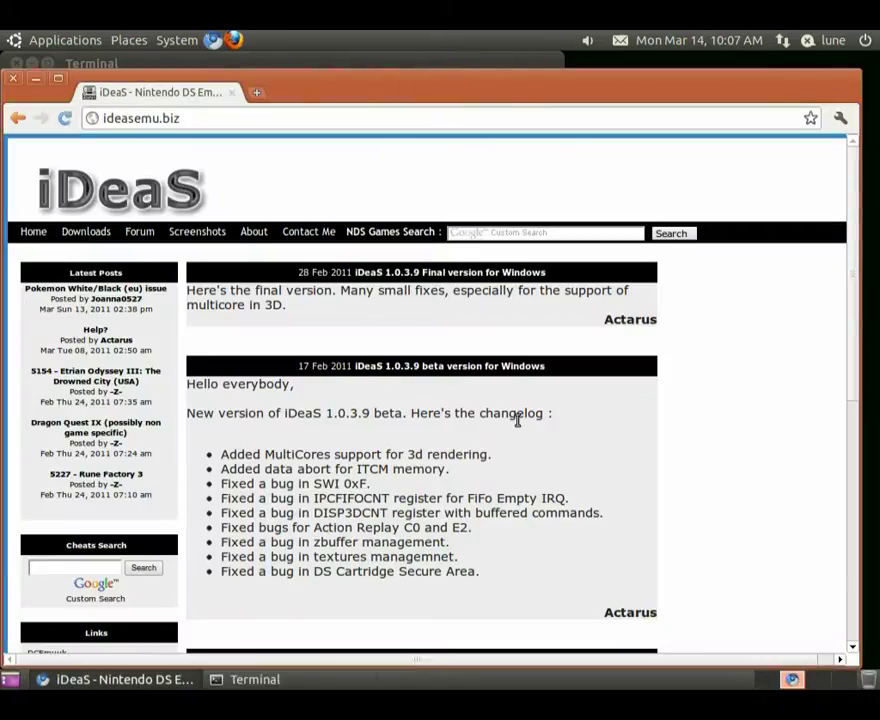
pyautogui.click(58, 78)
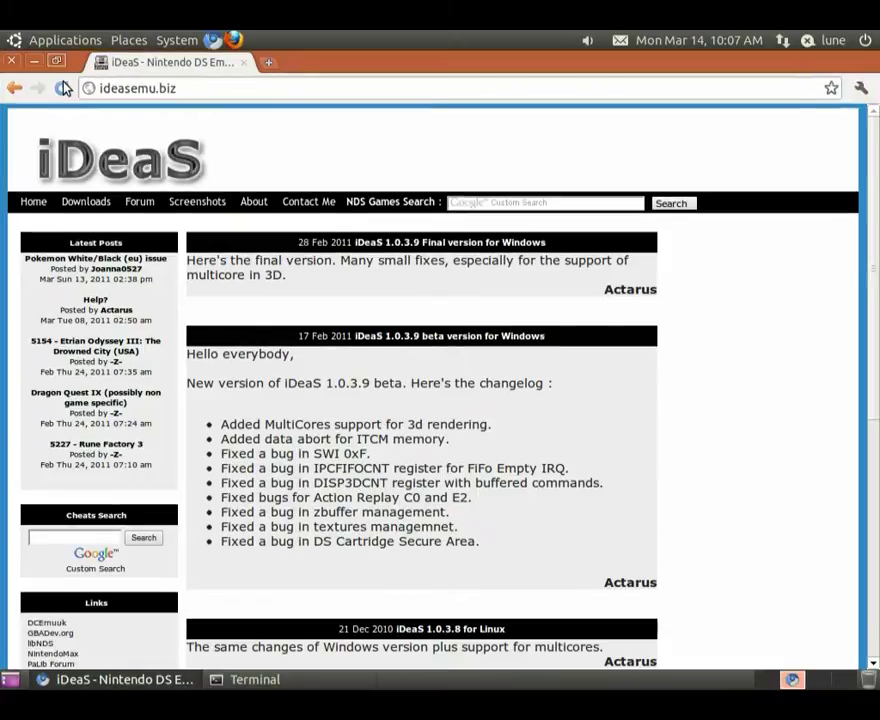
pyautogui.click(94, 202)
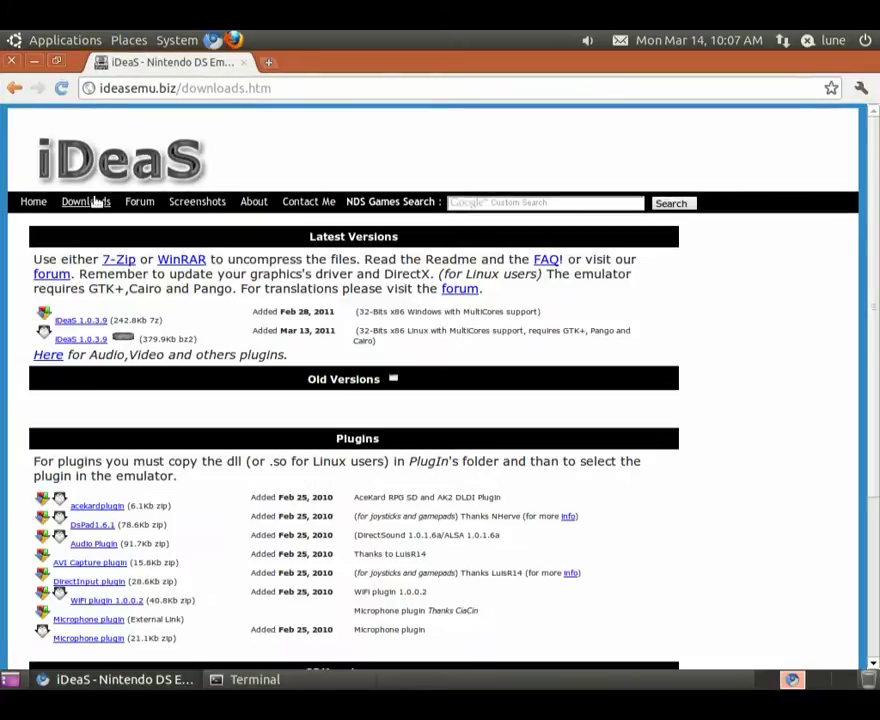
# Step: Scroll through the iDeaS downloads and expand the Old Versions list
pyautogui.scroll(-3, 4, 288)
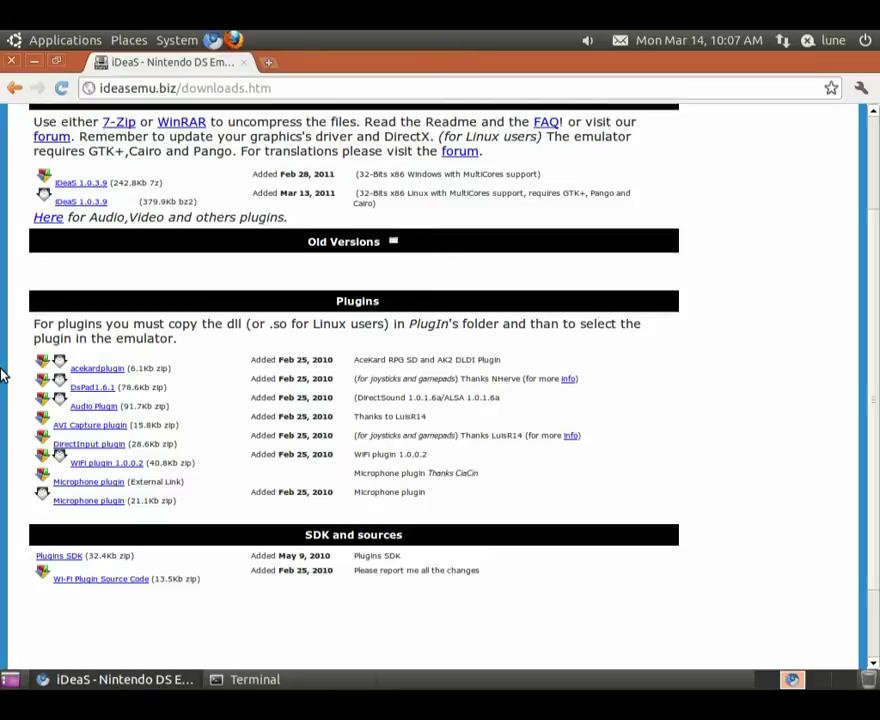
pyautogui.scroll(-1, 4, 373)
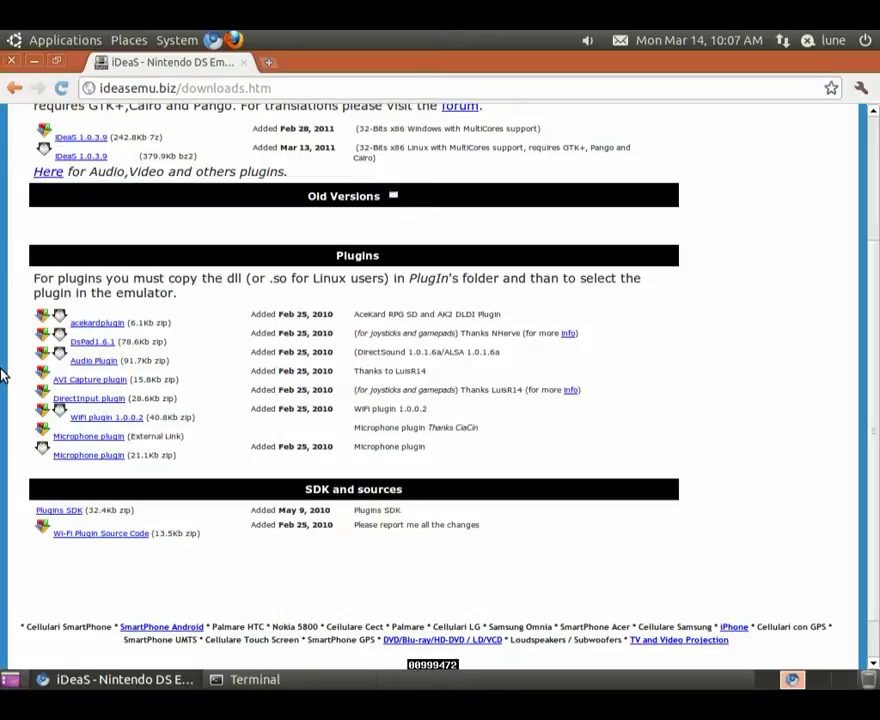
pyautogui.scroll(-1, 12, 314)
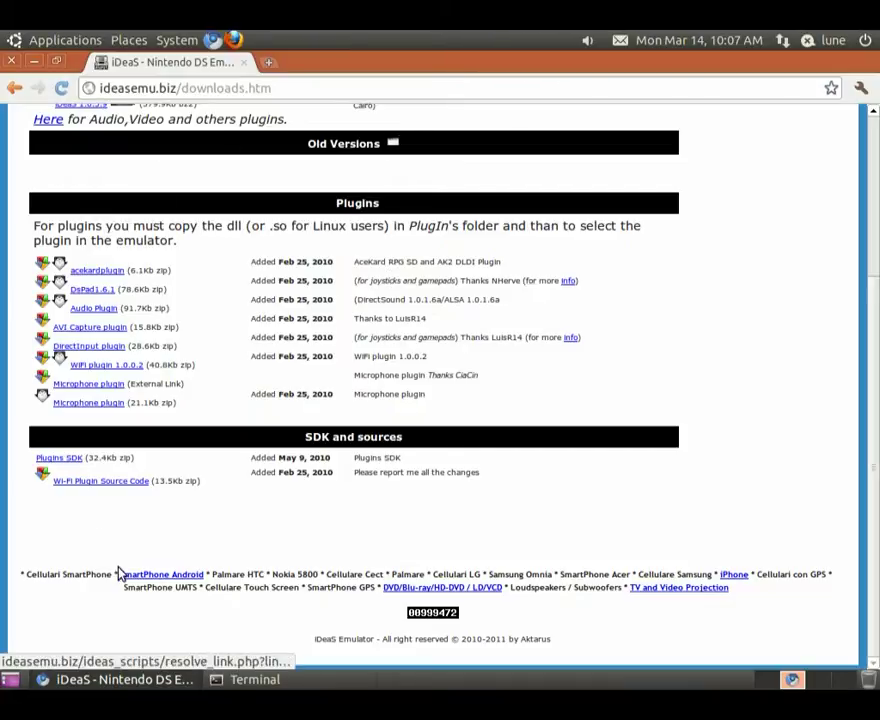
pyautogui.scroll(3, 385, 210)
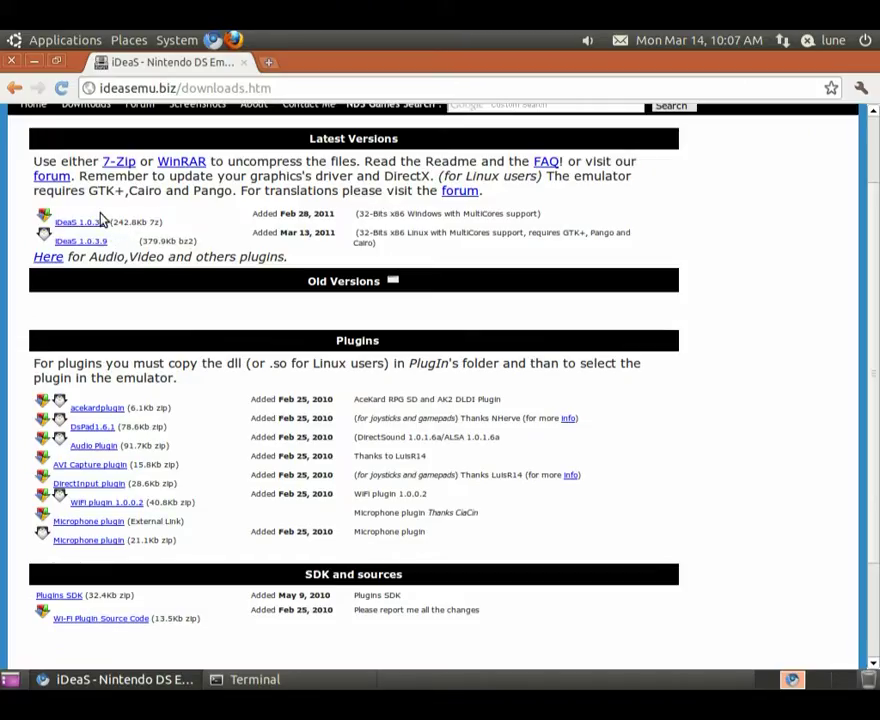
pyautogui.moveTo(117, 222); pyautogui.dragTo(77, 222)
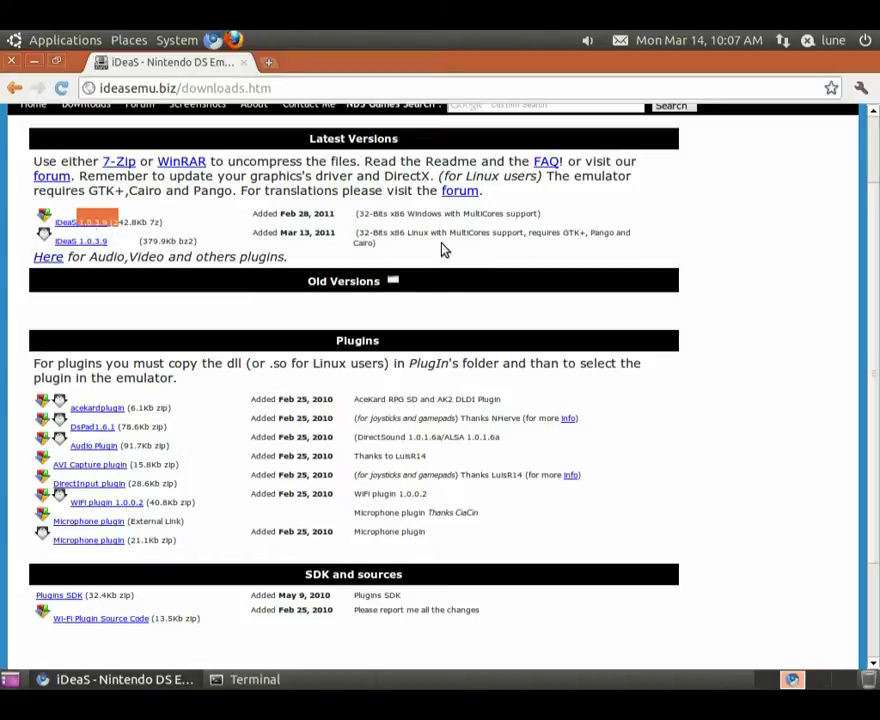
pyautogui.click(437, 235)
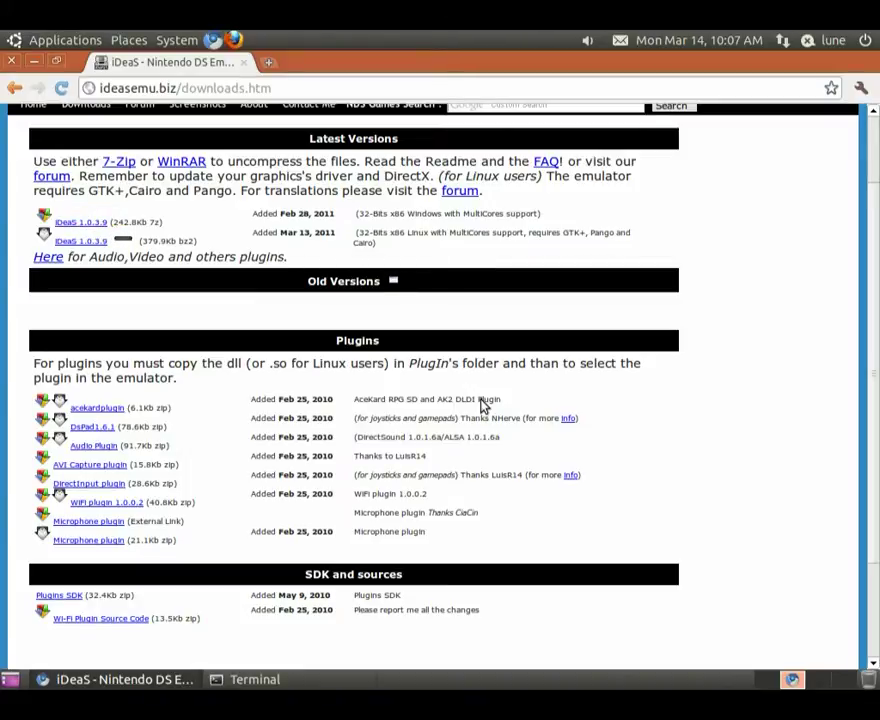
pyautogui.click(358, 285)
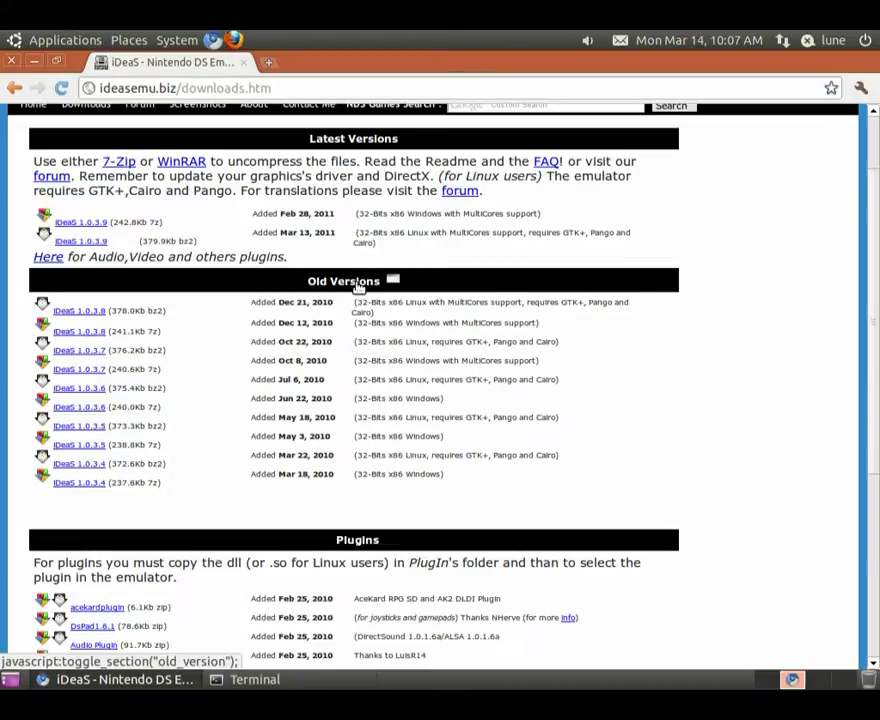
# Step: Download ideas1038.7z, audplugin.zip and avicapplugin.zip, then open ideas1038.7z
pyautogui.click(100, 333)
pyautogui.scroll(-3, 240, 515)
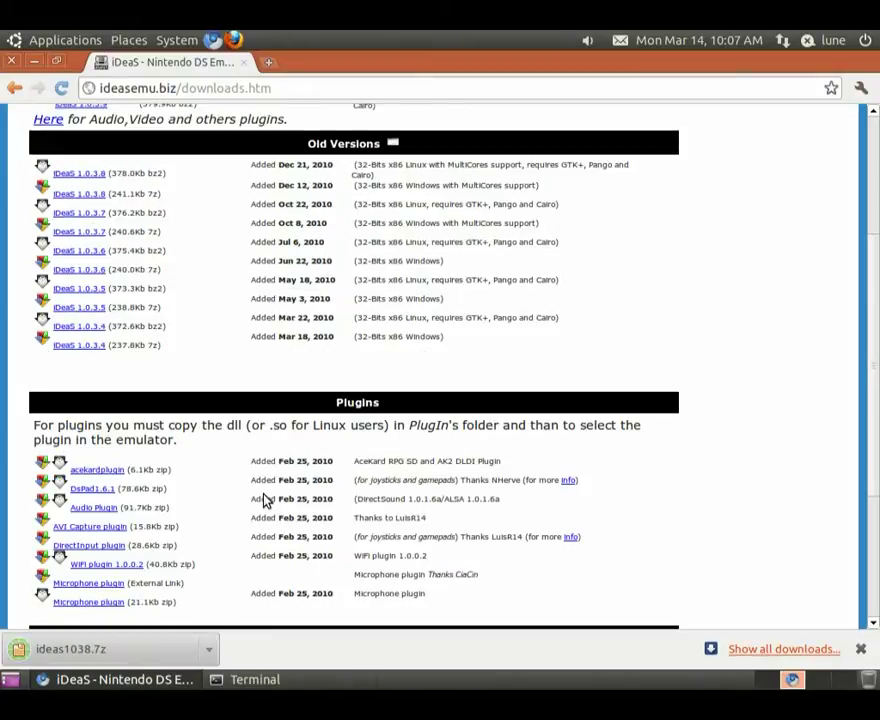
pyautogui.scroll(-2, 240, 498)
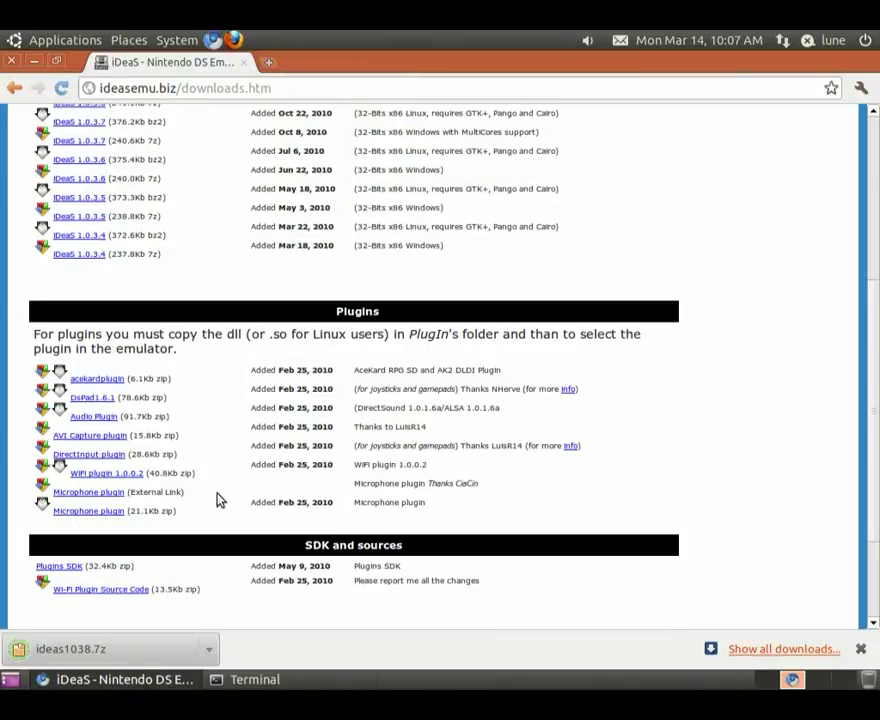
pyautogui.click(108, 418)
pyautogui.click(108, 436)
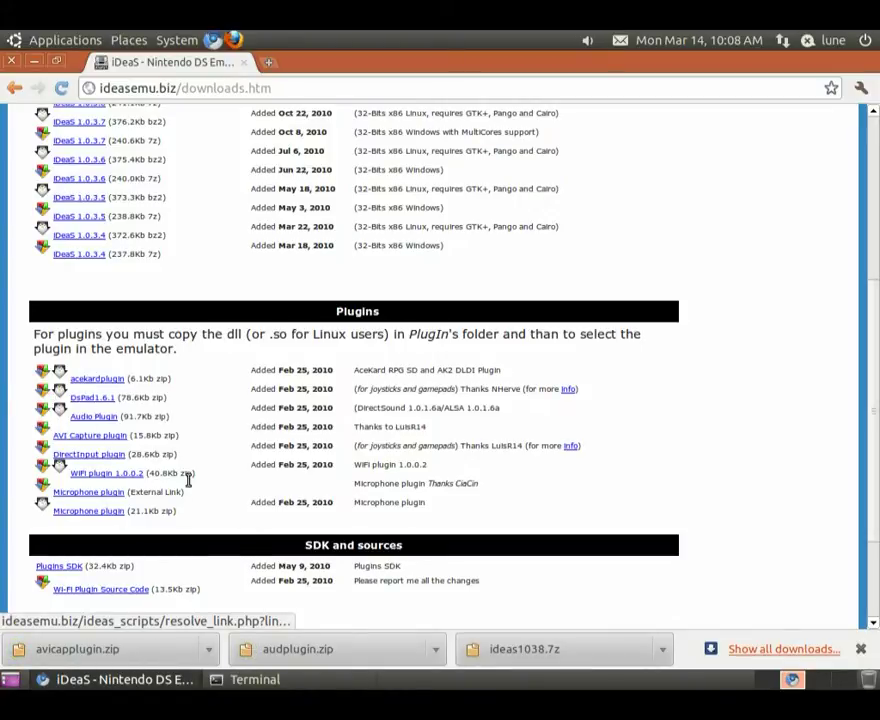
pyautogui.click(519, 651)
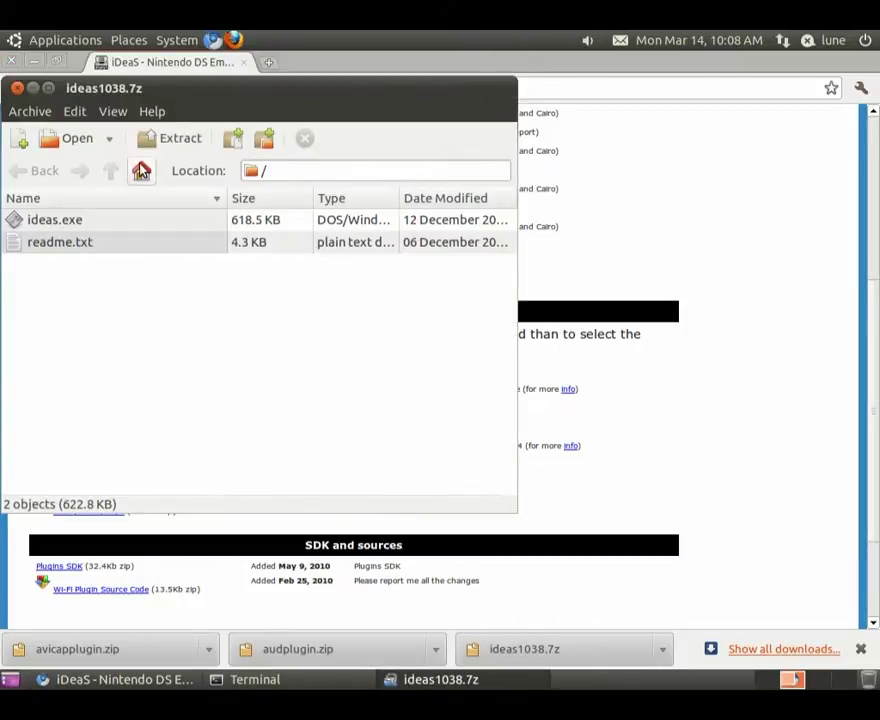
# Step: Extract ideas1038.7z into a newly created Desktop folder, then quit Archive Manager
pyautogui.click(172, 138)
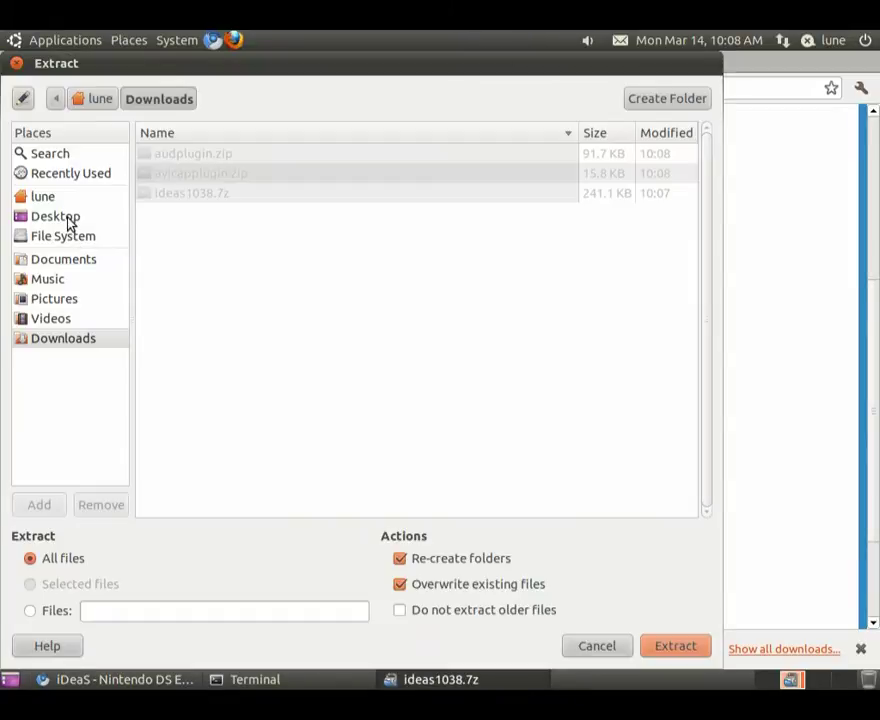
pyautogui.click(70, 223)
pyautogui.click(640, 102)
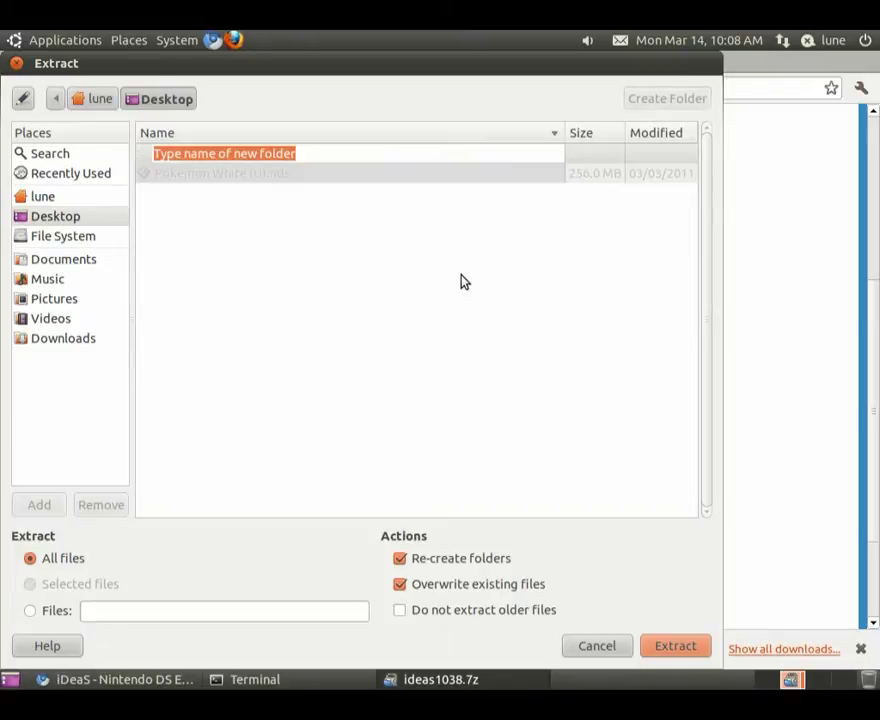
pyautogui.write('P')
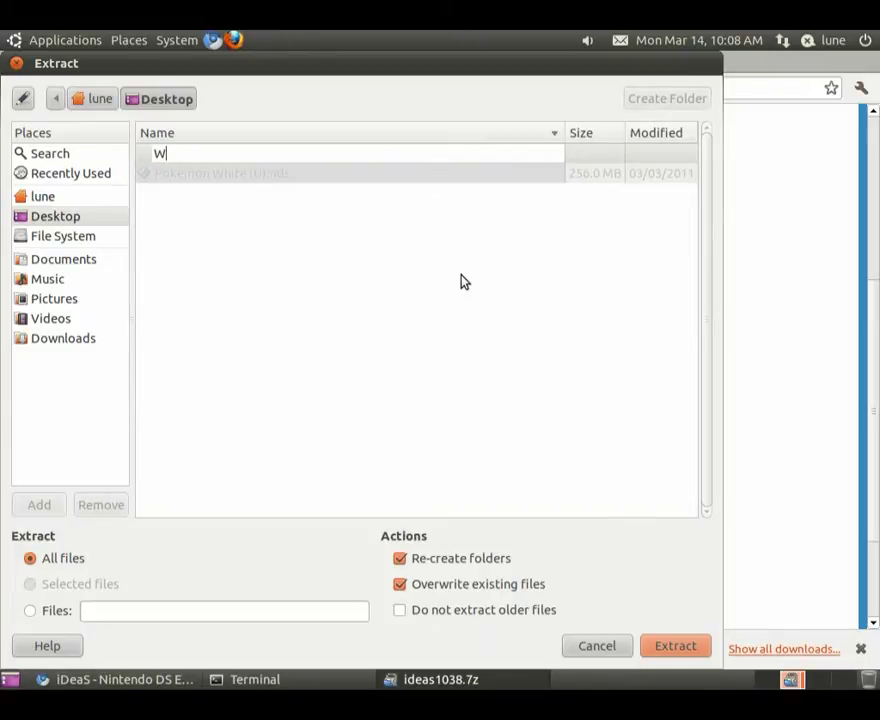
pyautogui.write('idedasWi')
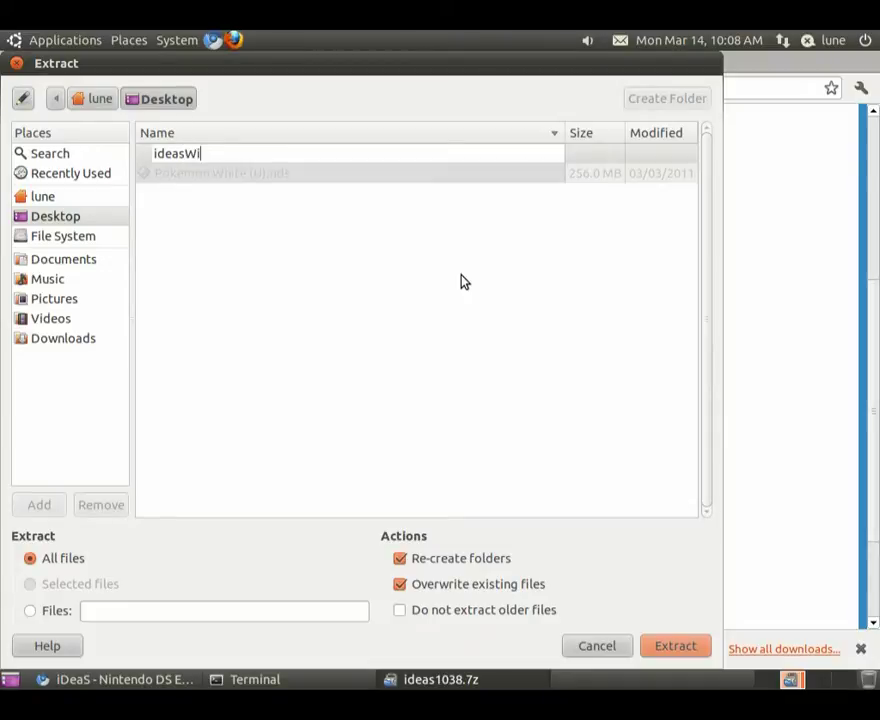
pyautogui.press('Escape')
pyautogui.press('Return')
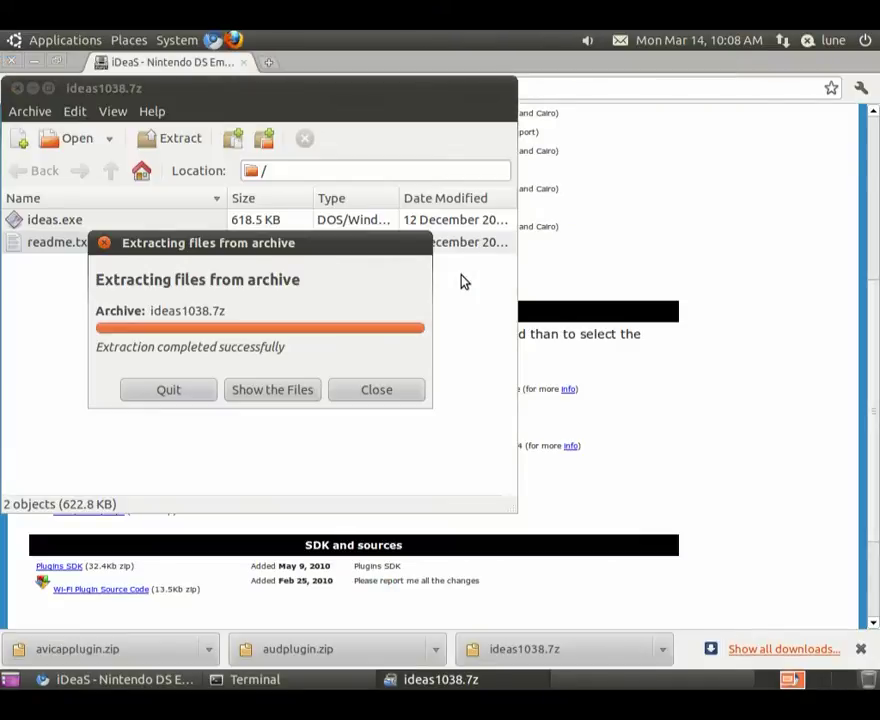
pyautogui.click(188, 388)
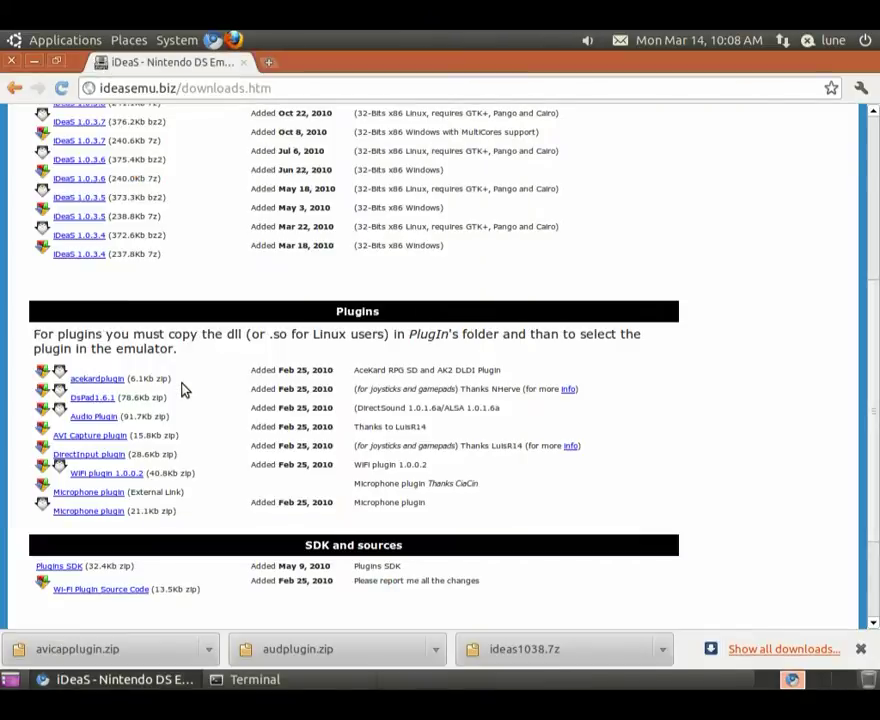
# Step: Open audplugin.zip, select aud.dll in its Windows folder, and start extracting
pyautogui.click(357, 648)
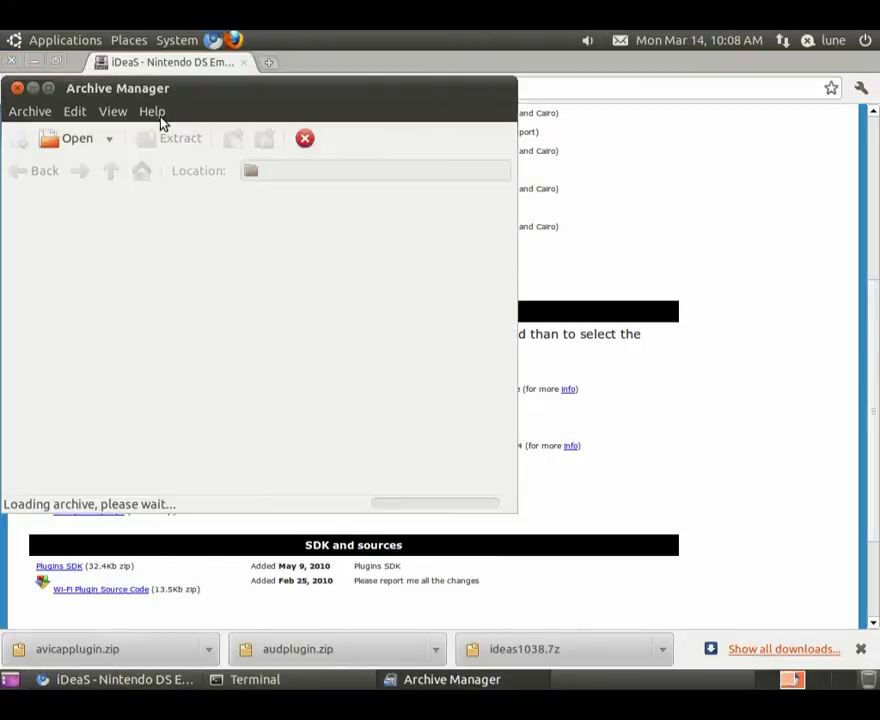
pyautogui.click(145, 249)
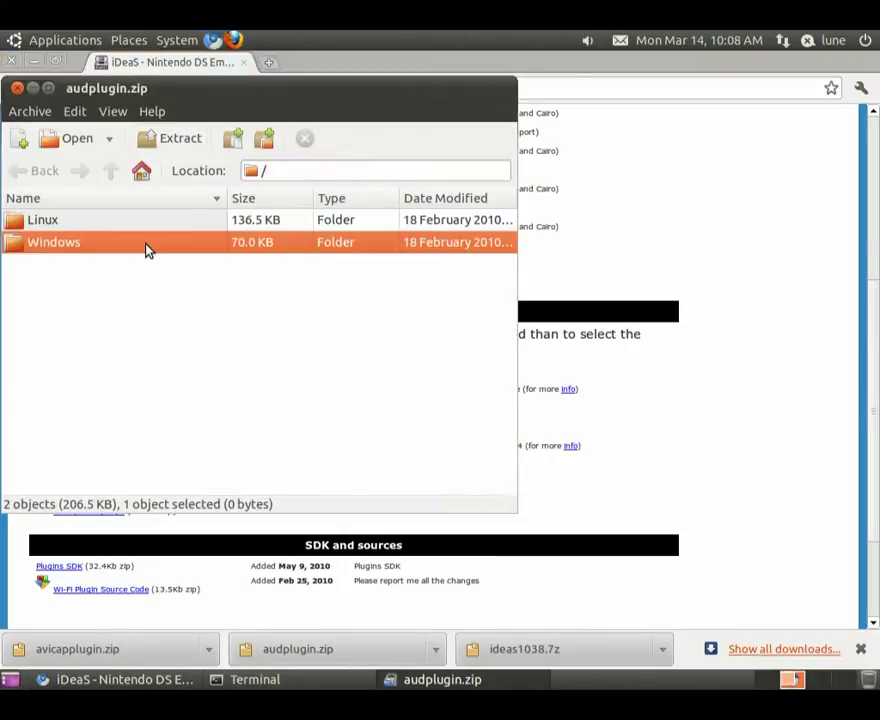
pyautogui.doubleClick(145, 249)
pyautogui.click(140, 223)
pyautogui.click(172, 145)
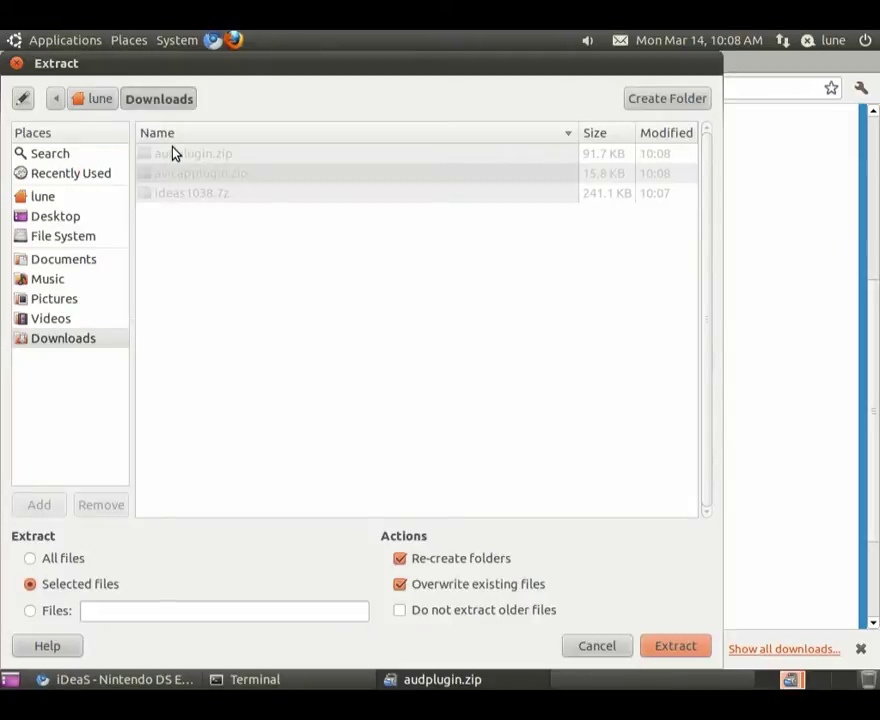
# Step: Extract aud.dll into a new PlugIn folder under Desktop/IdeasWin and close the archive
pyautogui.click(60, 216)
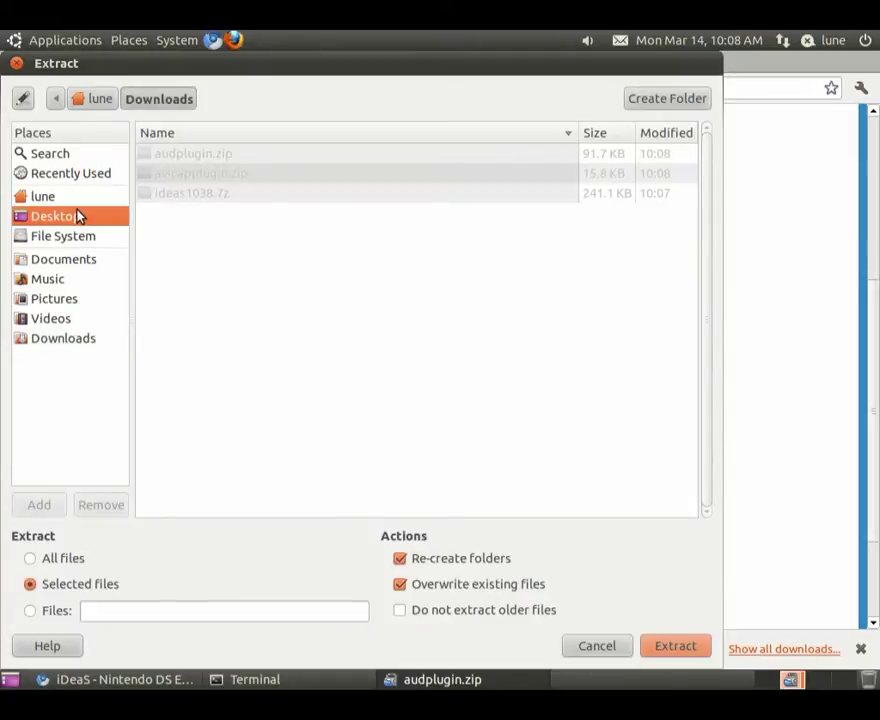
pyautogui.doubleClick(181, 160)
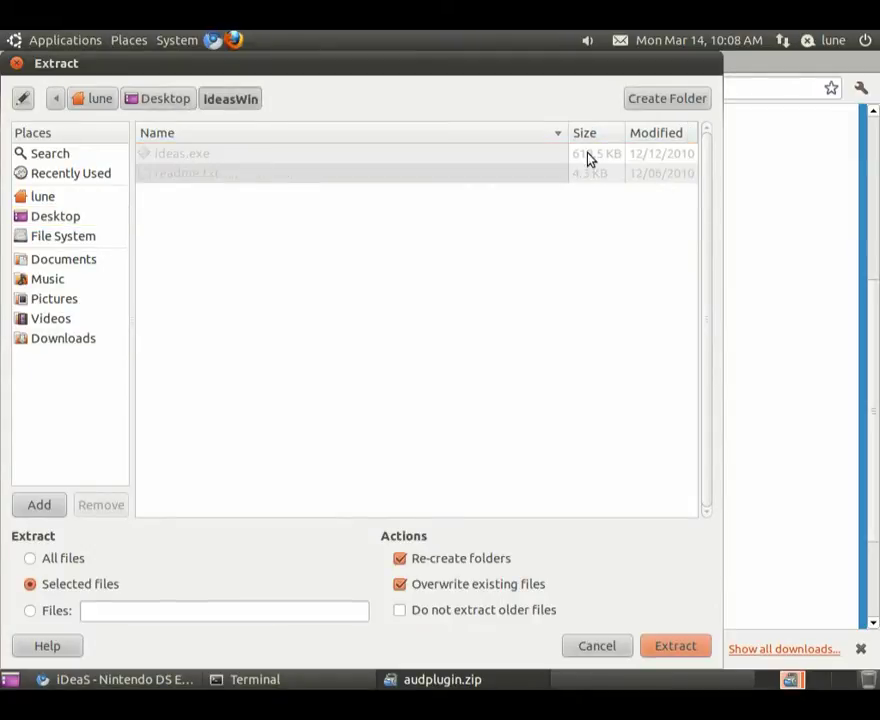
pyautogui.click(648, 100)
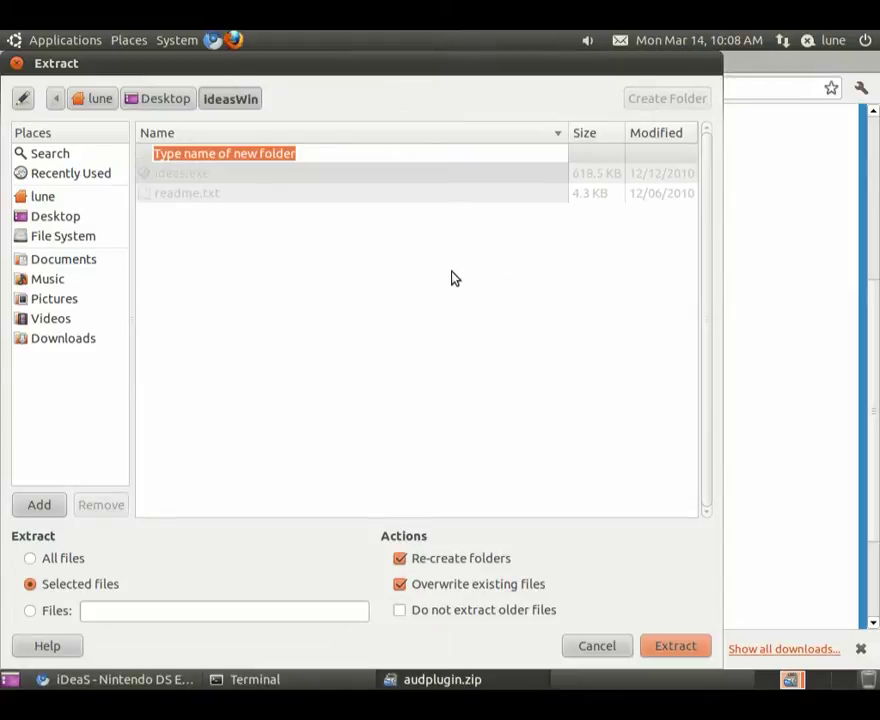
pyautogui.write('Plug')
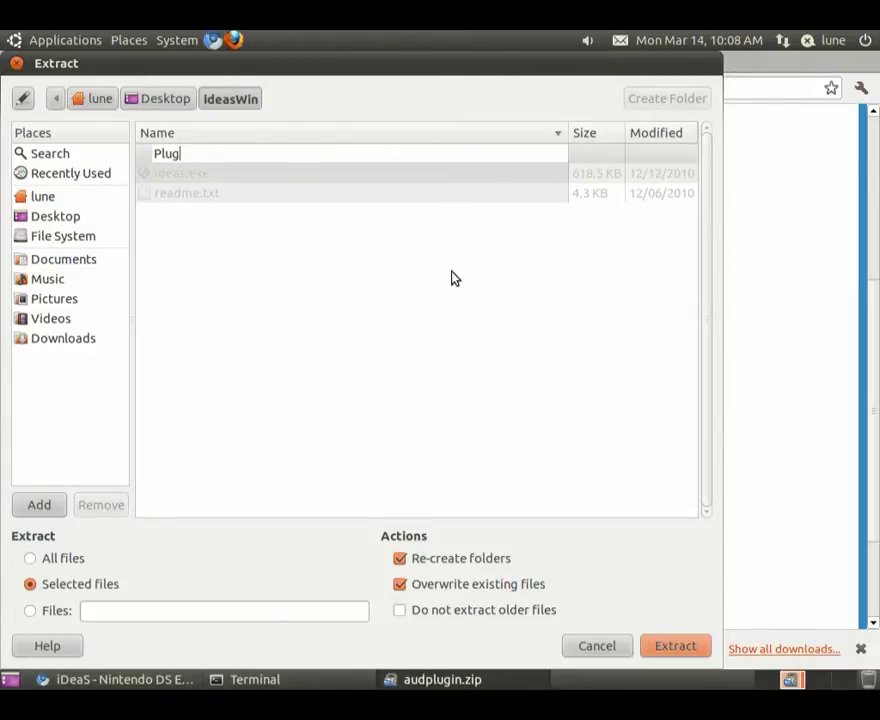
pyautogui.write('In')
pyautogui.press('Return')
pyautogui.press('Return')
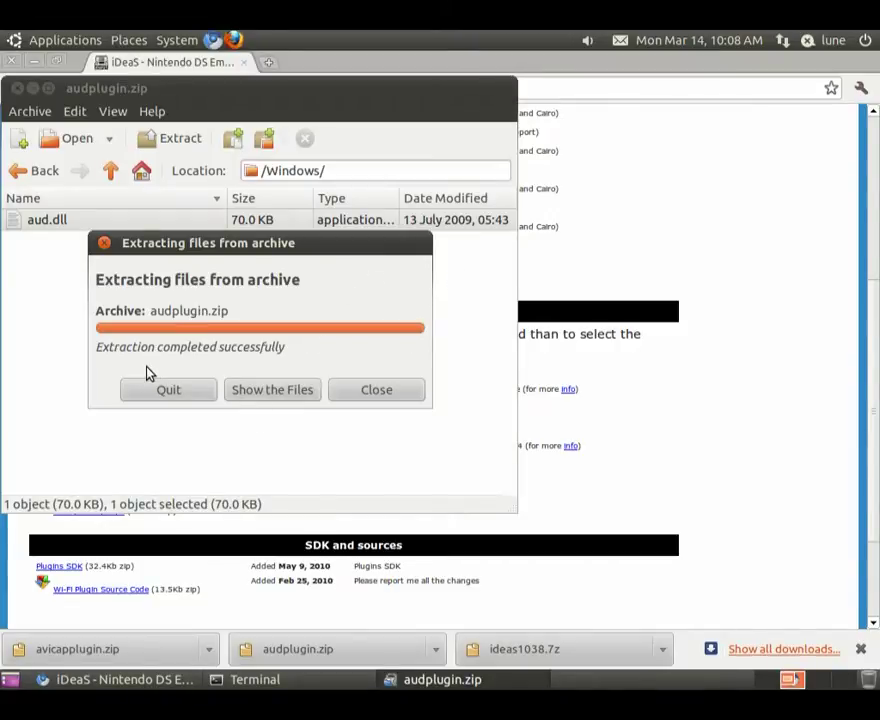
pyautogui.click(165, 389)
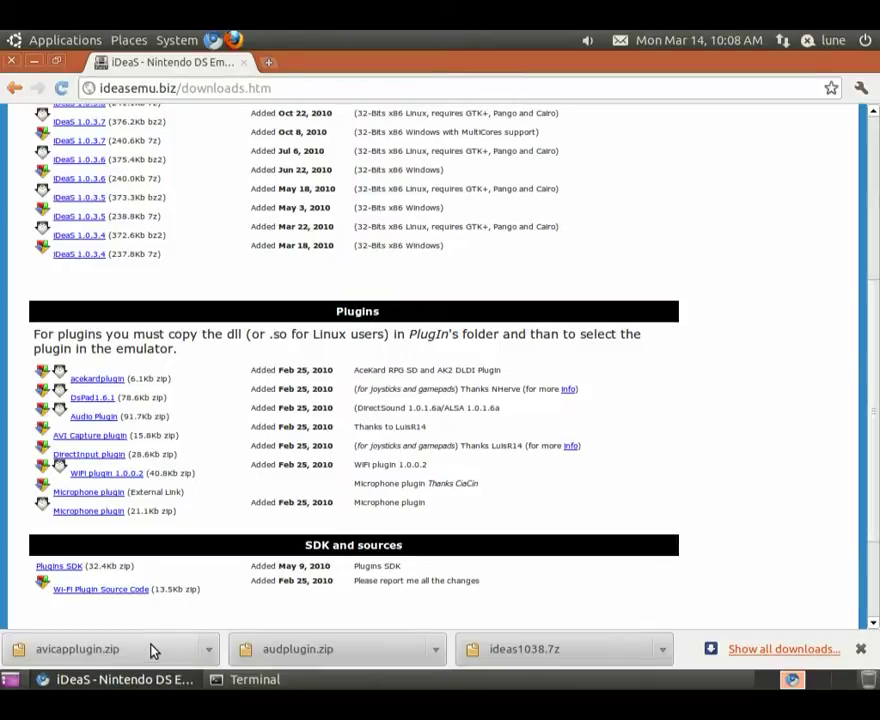
# Step: Extract avicapture.dll from avicapplugin.zip into Desktop/ideasWin/PlugIn and close the archive
pyautogui.click(153, 651)
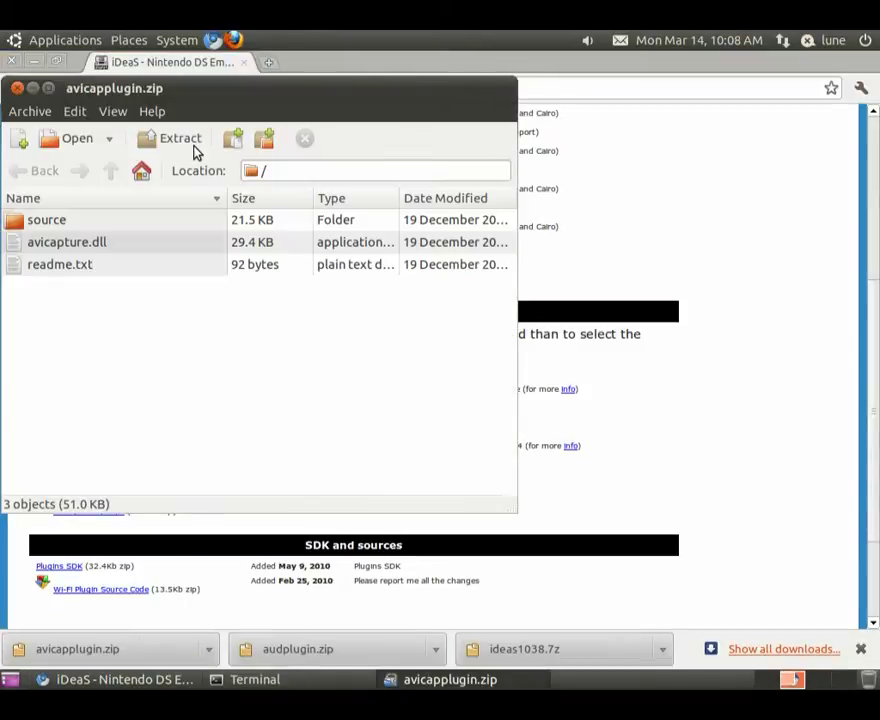
pyautogui.click(180, 245)
pyautogui.click(177, 150)
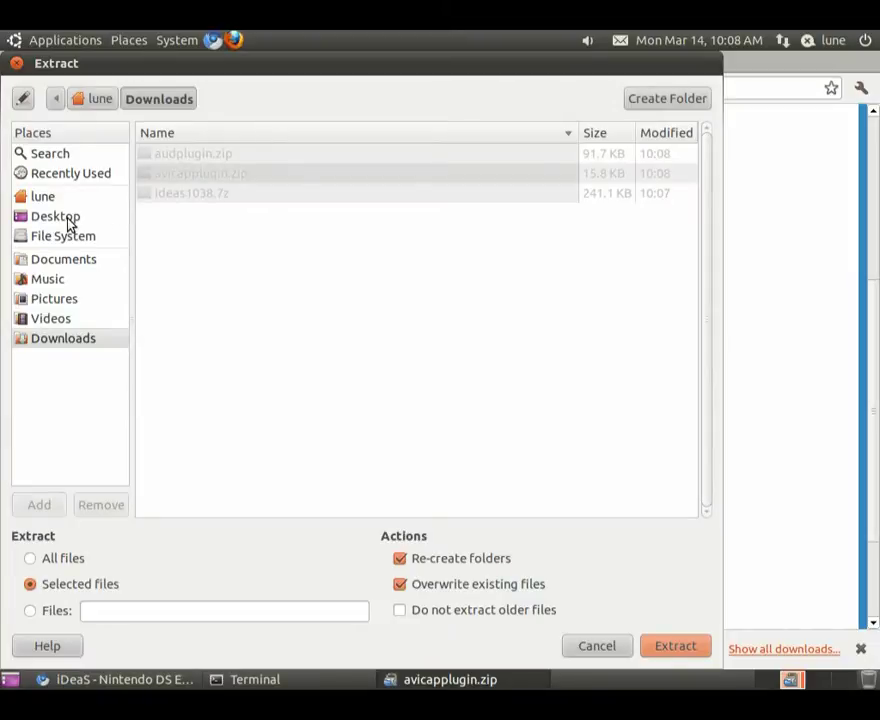
pyautogui.click(64, 199)
pyautogui.click(67, 218)
pyautogui.doubleClick(219, 158)
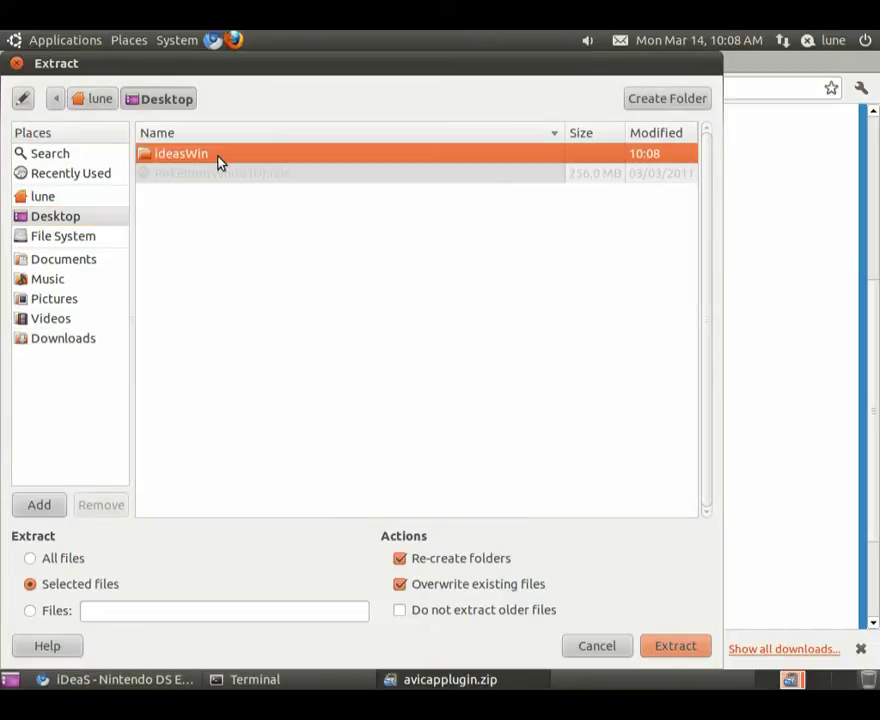
pyautogui.doubleClick(219, 158)
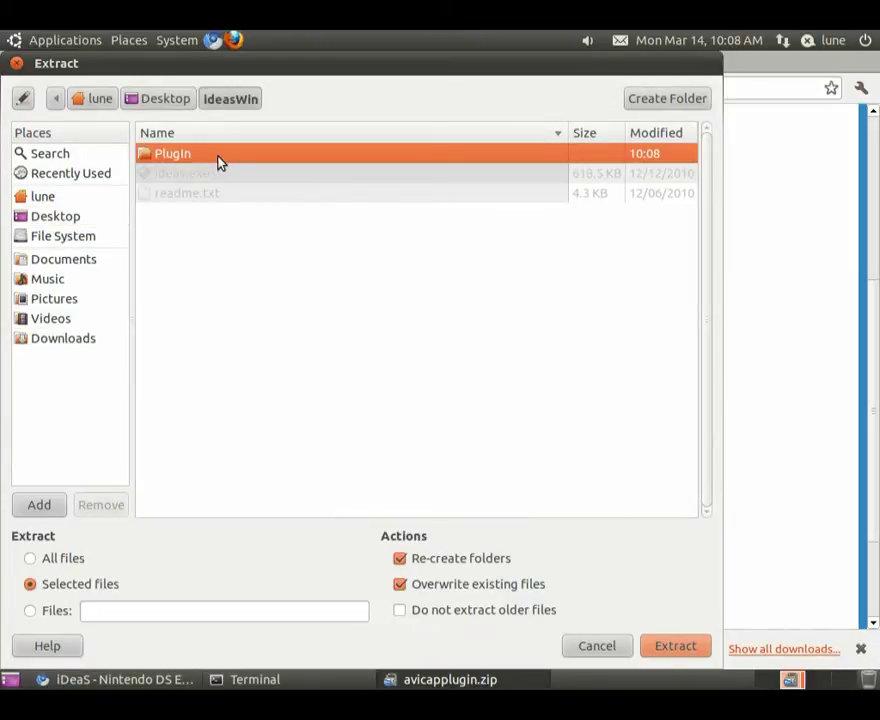
pyautogui.click(675, 646)
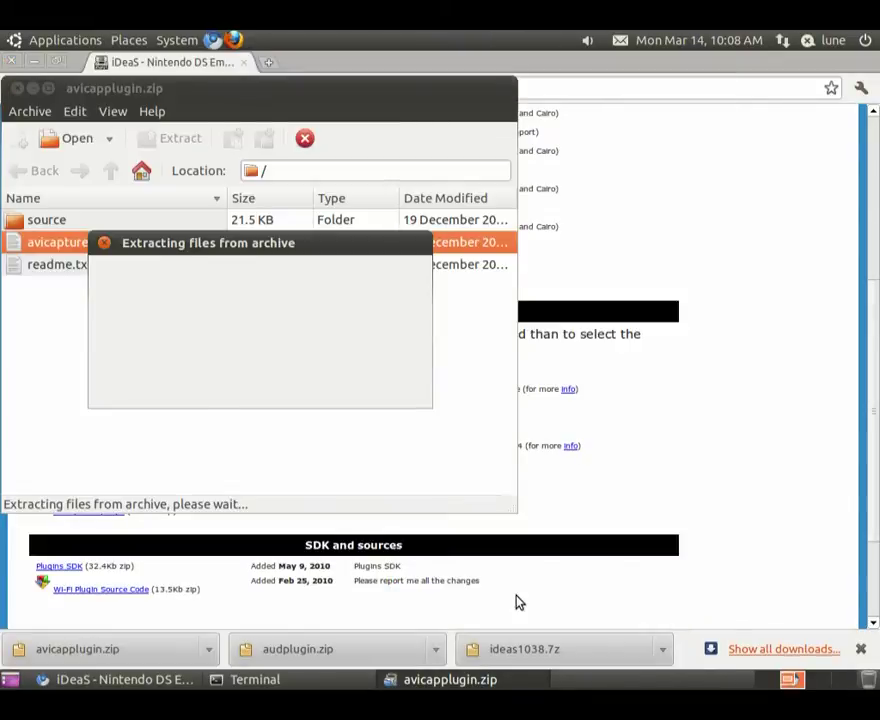
pyautogui.click(196, 398)
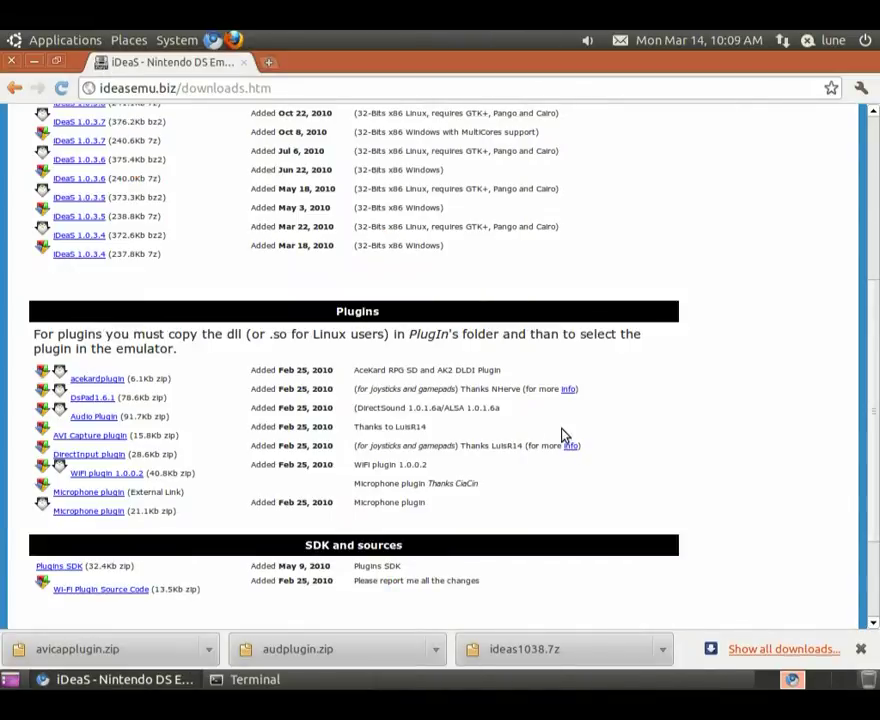
# Step: Dismiss the downloads shelf and close Chromium to reveal the Terminal
pyautogui.scroll(2, 564, 436)
pyautogui.click(860, 649)
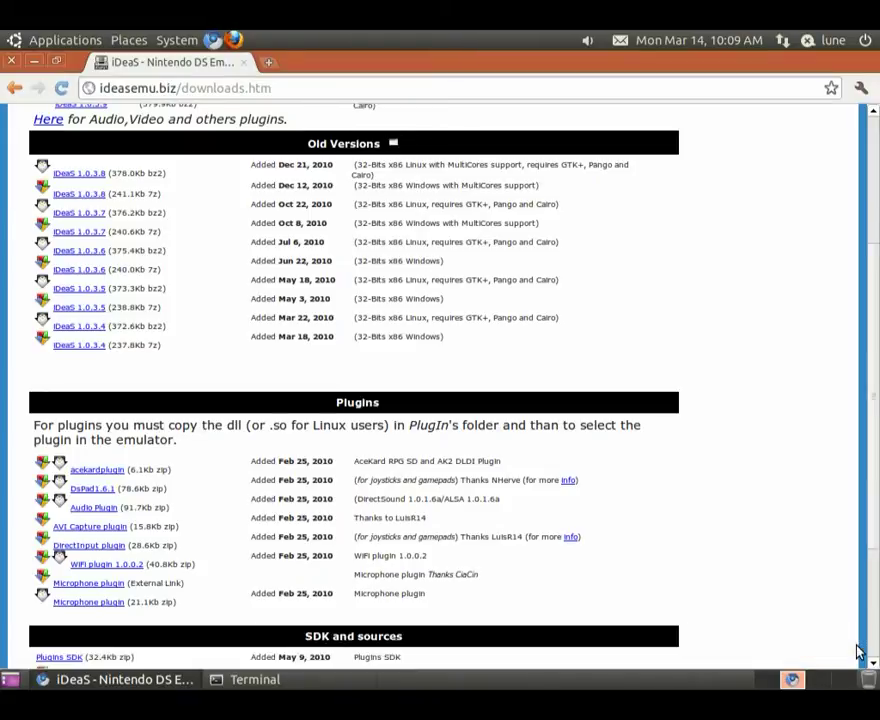
pyautogui.scroll(3, 686, 548)
pyautogui.scroll(-5, 686, 550)
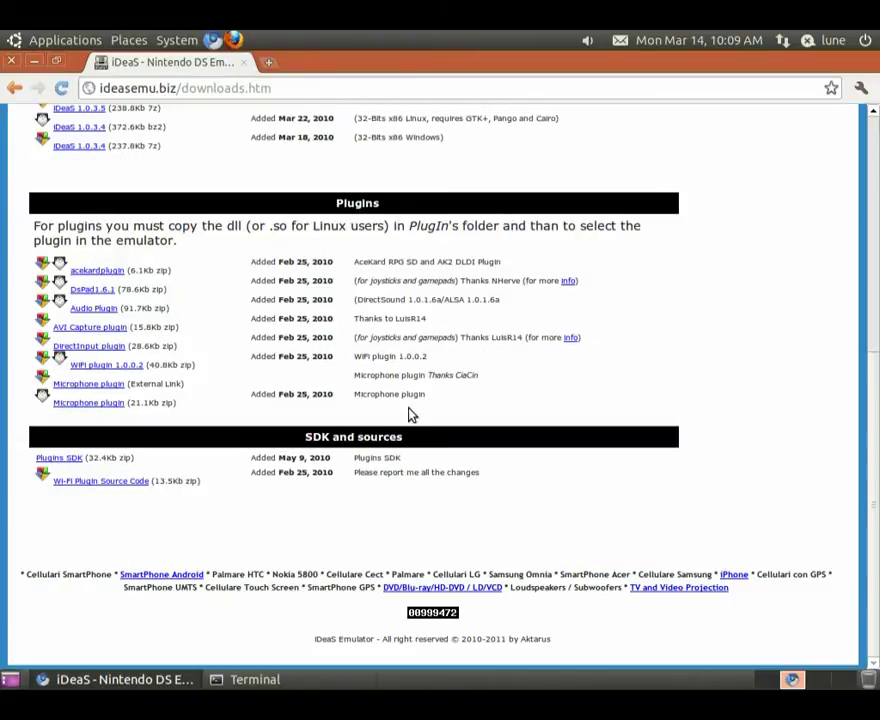
pyautogui.scroll(4, 410, 415)
pyautogui.click(12, 61)
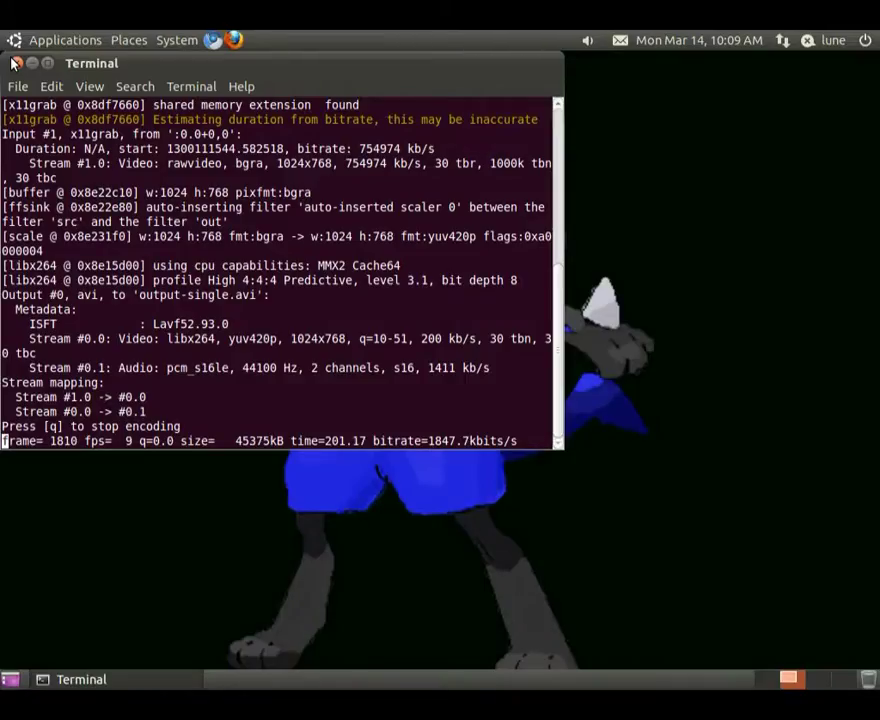
# Step: Move the Terminal aside, open the ideasWin desktop folder, and launch ideas.exe
pyautogui.moveTo(330, 63); pyautogui.dragTo(522, 63)
pyautogui.click(95, 195)
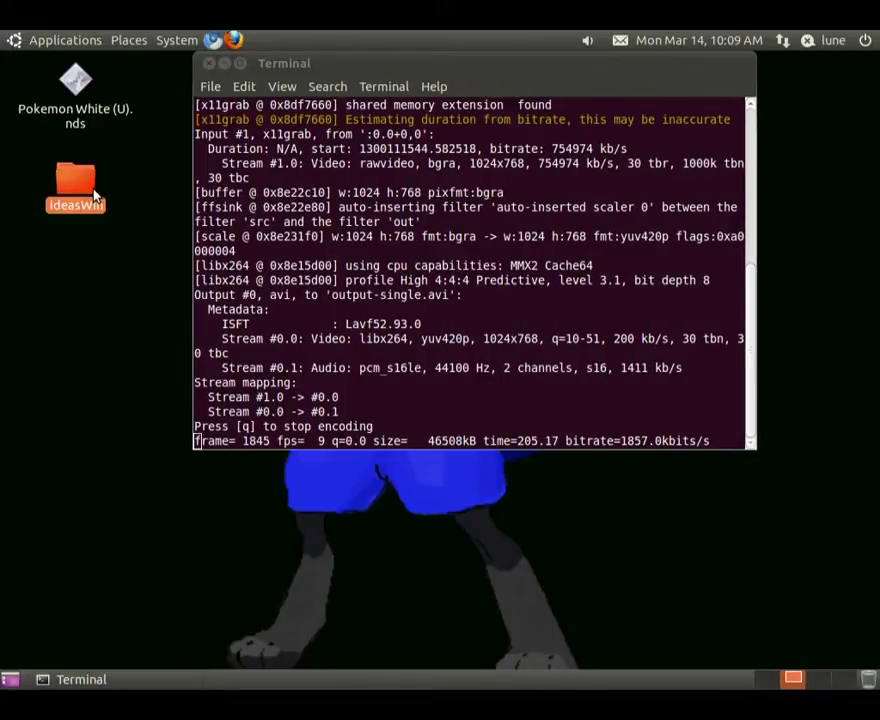
pyautogui.doubleClick(95, 195)
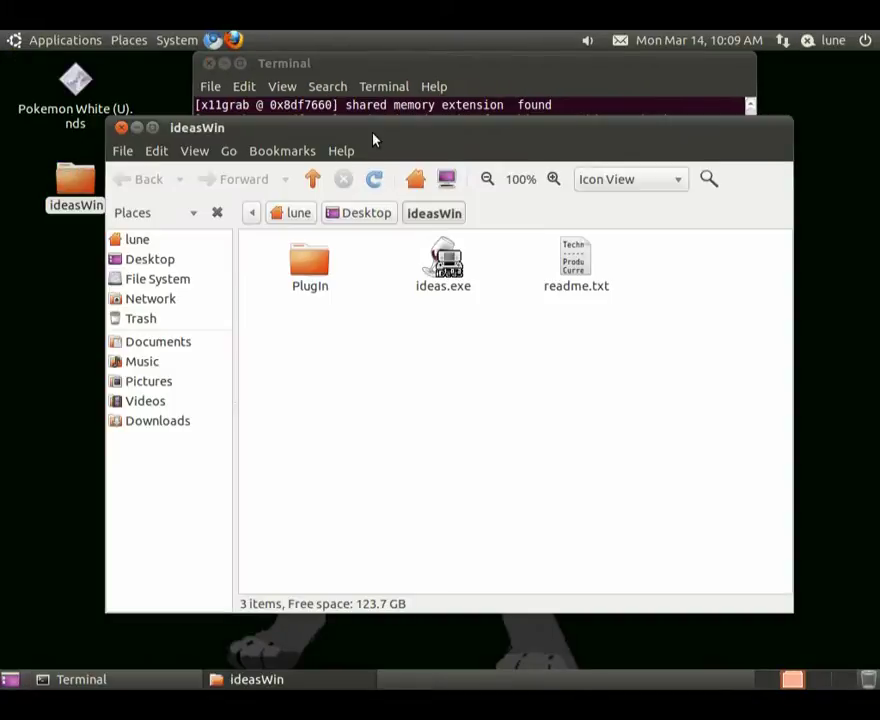
pyautogui.moveTo(372, 140); pyautogui.dragTo(355, 118)
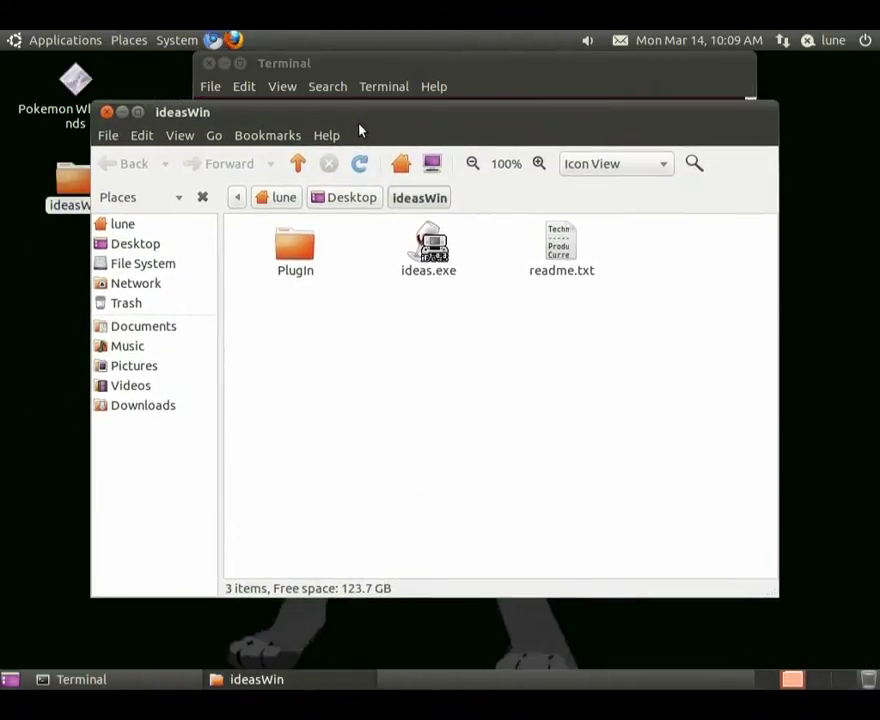
pyautogui.doubleClick(420, 251)
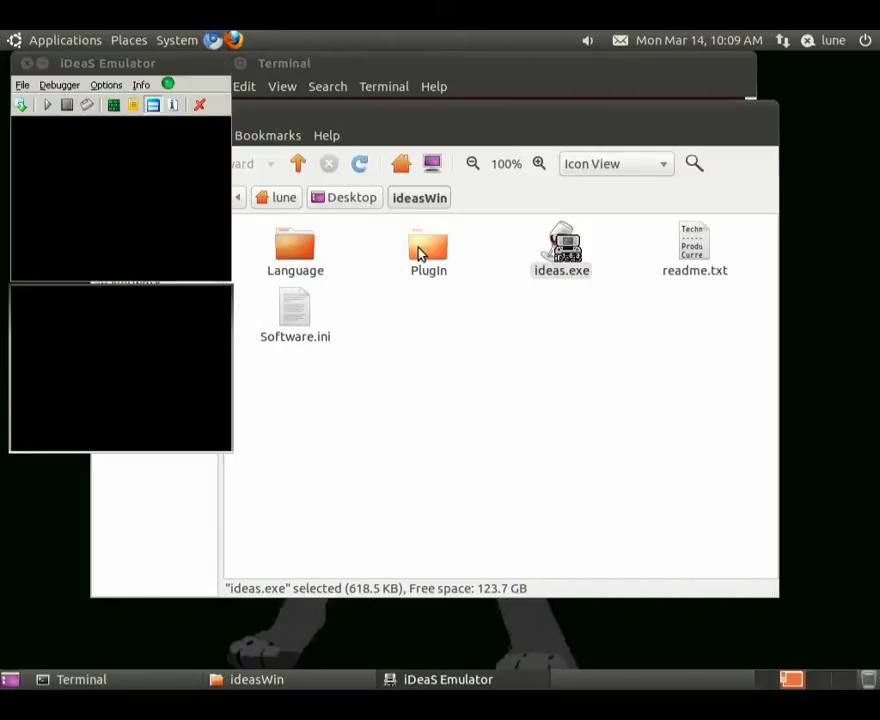
# Step: Drag the iDeaS Emulator window to the centre of the screen
pyautogui.moveTo(117, 61); pyautogui.dragTo(435, 210)
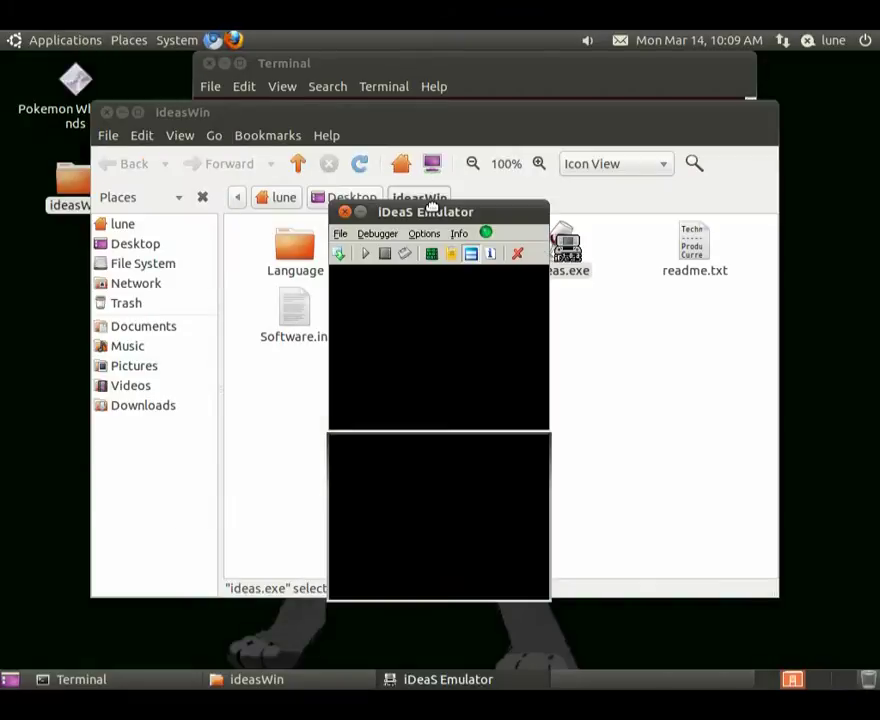
pyautogui.moveTo(462, 210); pyautogui.dragTo(522, 205)
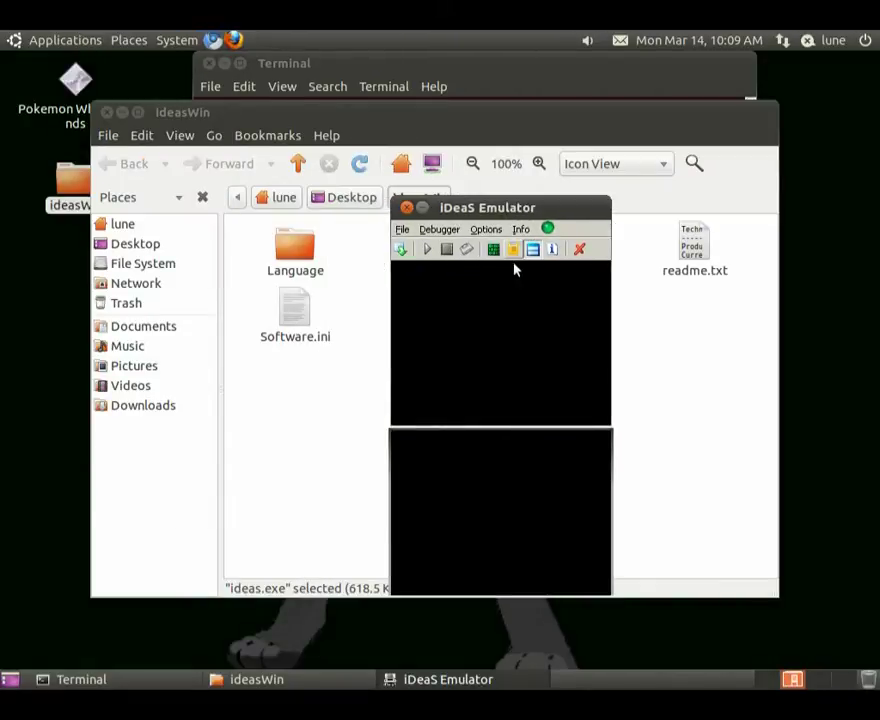
# Step: Set DirectSound audio to Mono with Syncronize (best quality) in the emulator Properties
pyautogui.click(513, 251)
pyautogui.click(518, 253)
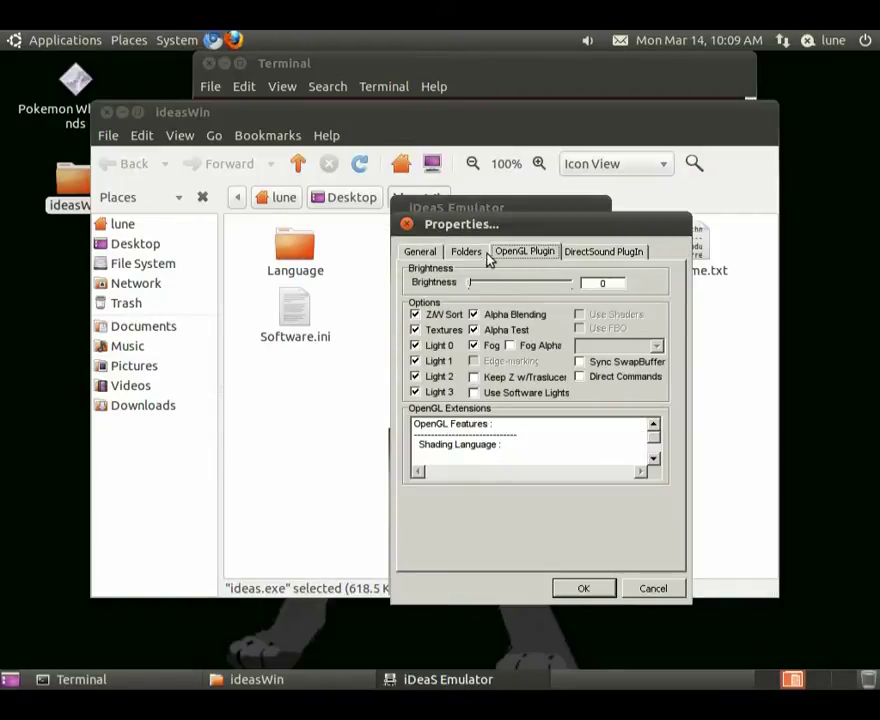
pyautogui.click(595, 252)
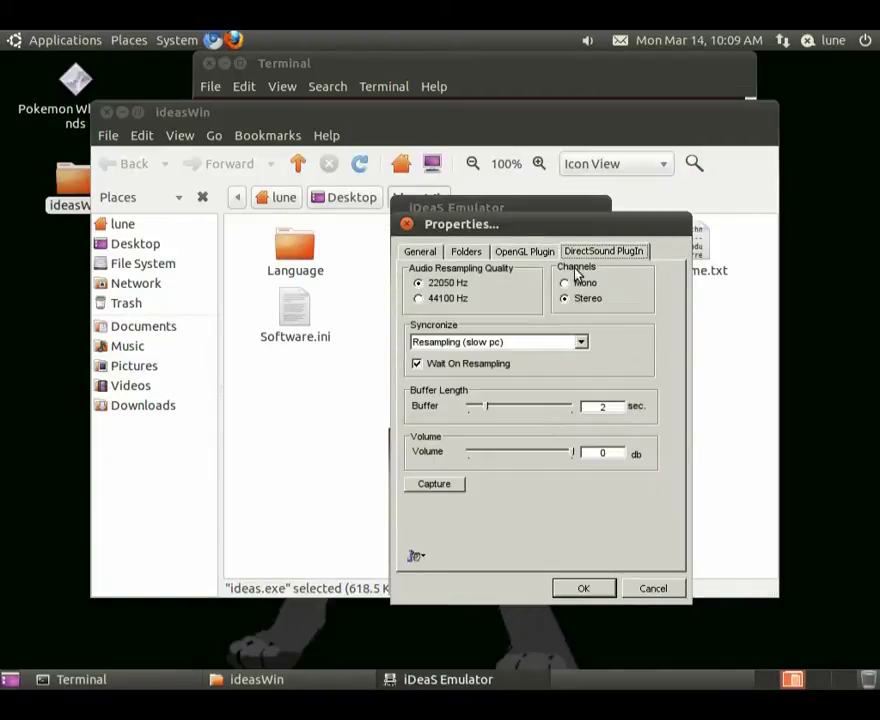
pyautogui.click(565, 283)
pyautogui.click(580, 342)
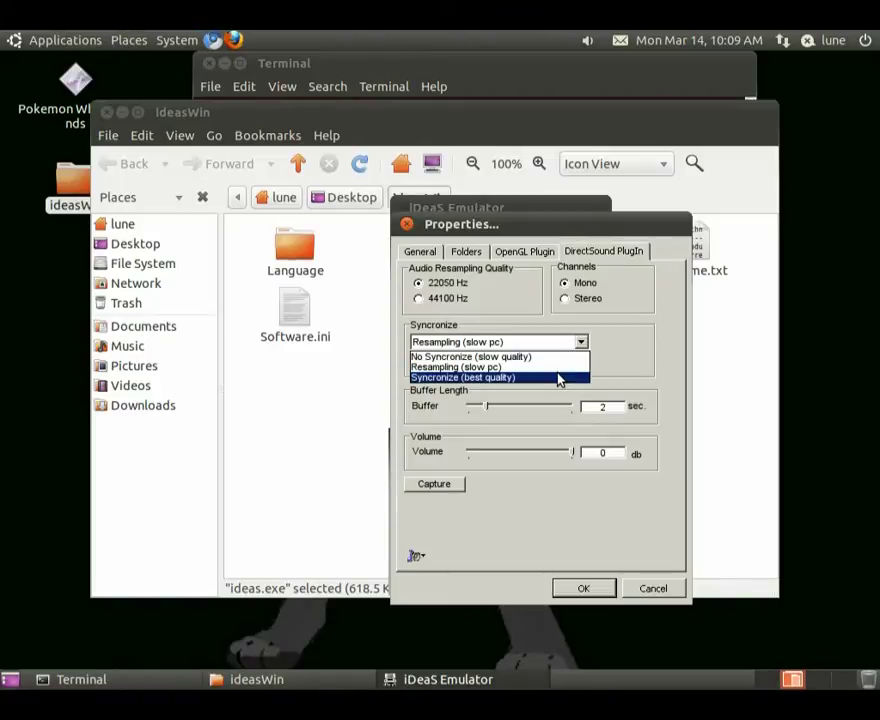
pyautogui.click(559, 377)
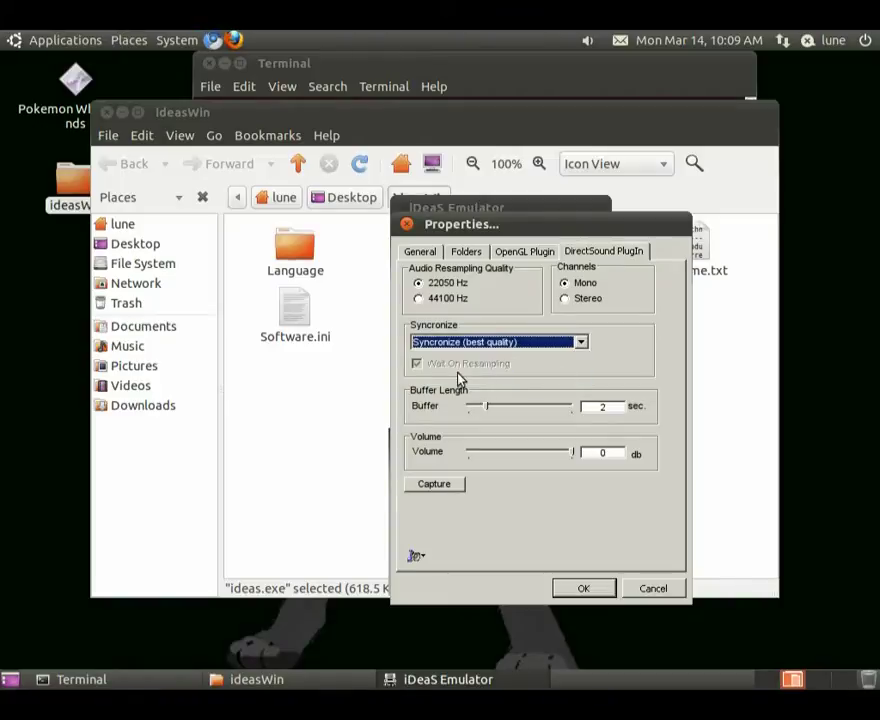
# Step: Enter a new firmware nickname, set the language to English, and apply with OK
pyautogui.click(418, 252)
pyautogui.doubleClick(605, 361)
pyautogui.write('L')
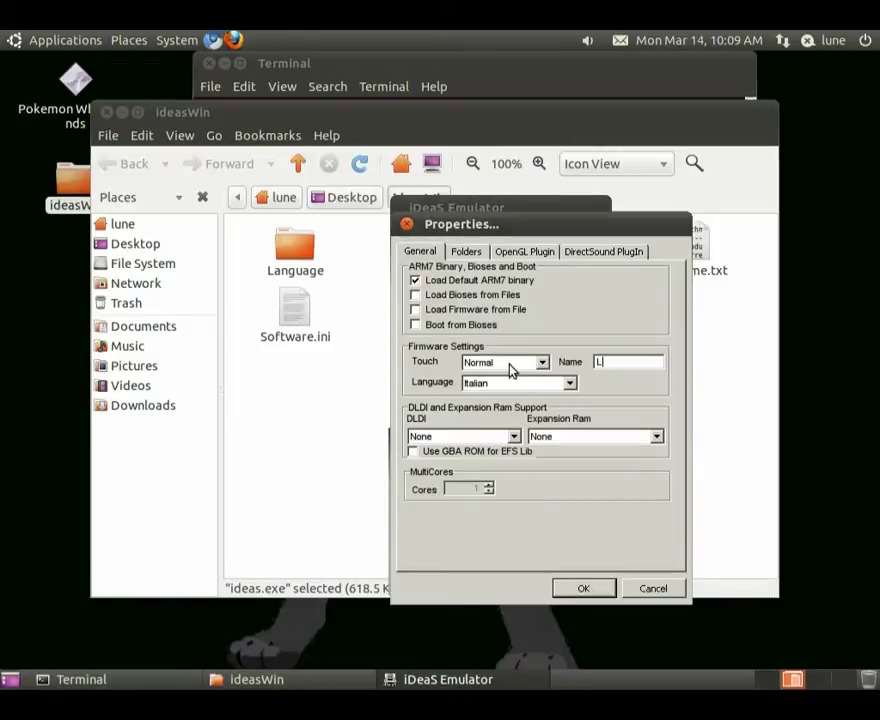
pyautogui.write('une')
pyautogui.click(571, 385)
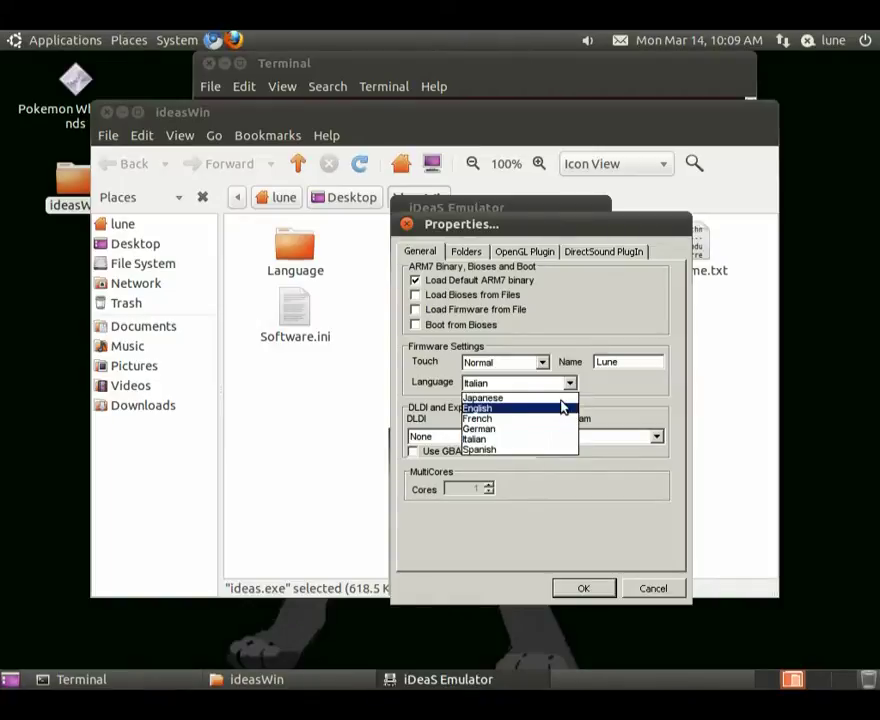
pyautogui.click(564, 408)
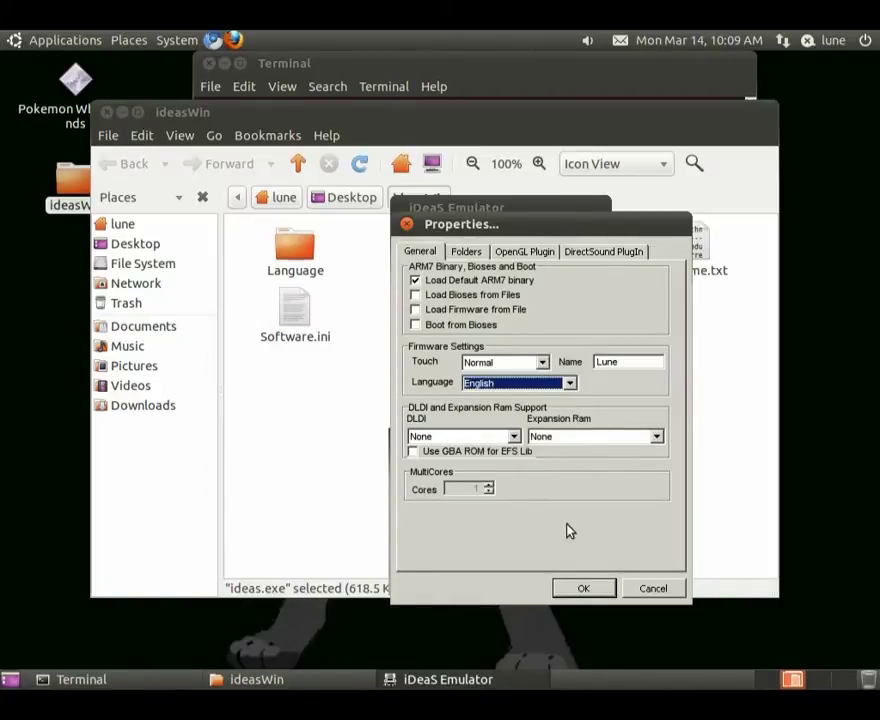
pyautogui.click(583, 588)
# Step: Set frame skipping to 9 frames and the display zoom to 1.5x
pyautogui.click(494, 229)
pyautogui.moveTo(484, 336)
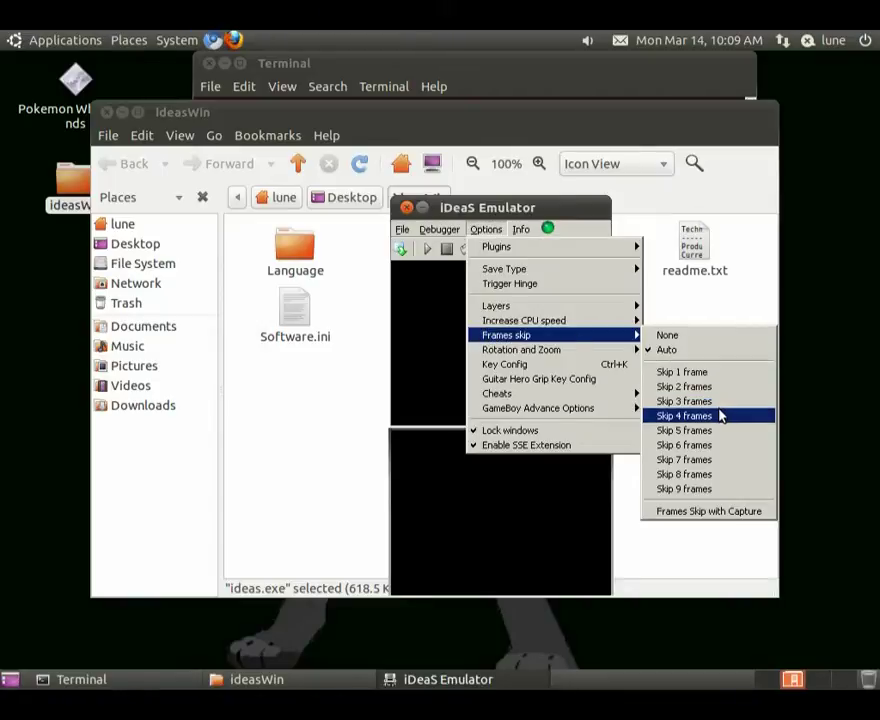
pyautogui.click(739, 489)
pyautogui.click(496, 233)
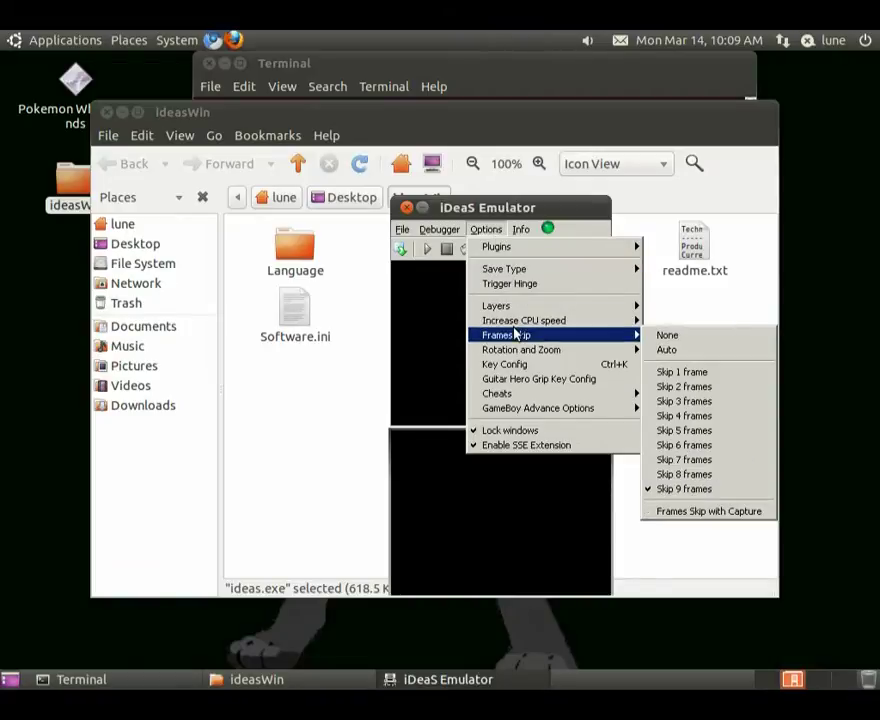
pyautogui.moveTo(524, 320)
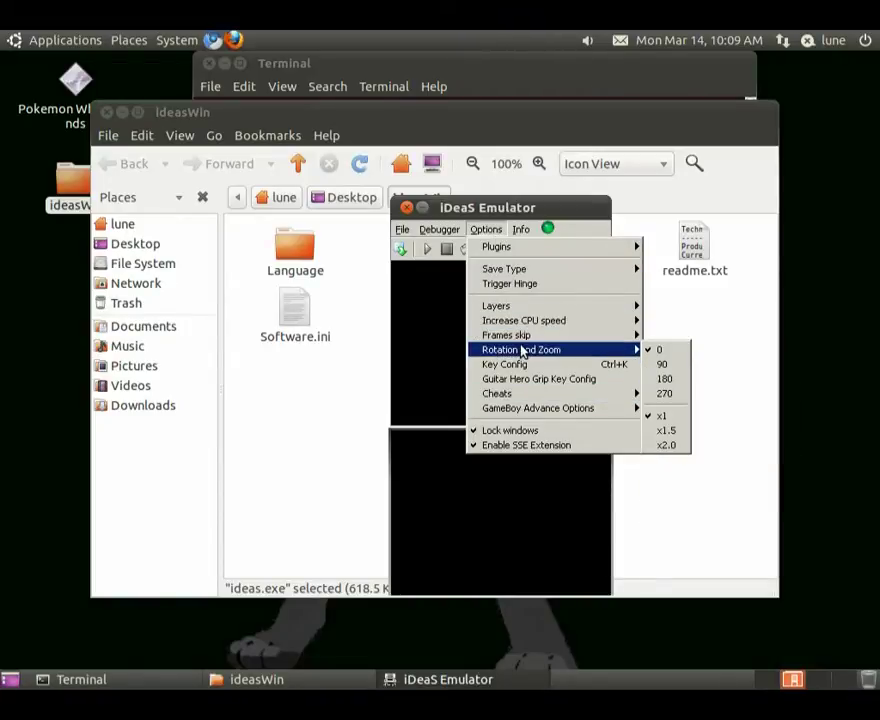
pyautogui.moveTo(569, 356)
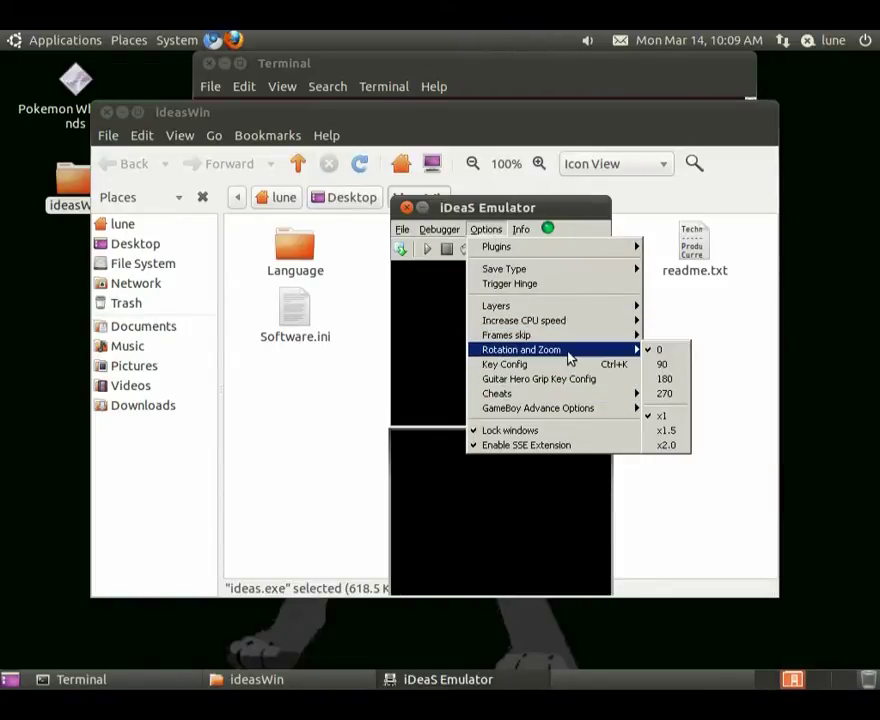
pyautogui.click(667, 430)
# Step: Zoom the screens to x2.0, return to x1, and move the window over the file manager
pyautogui.click(310, 85)
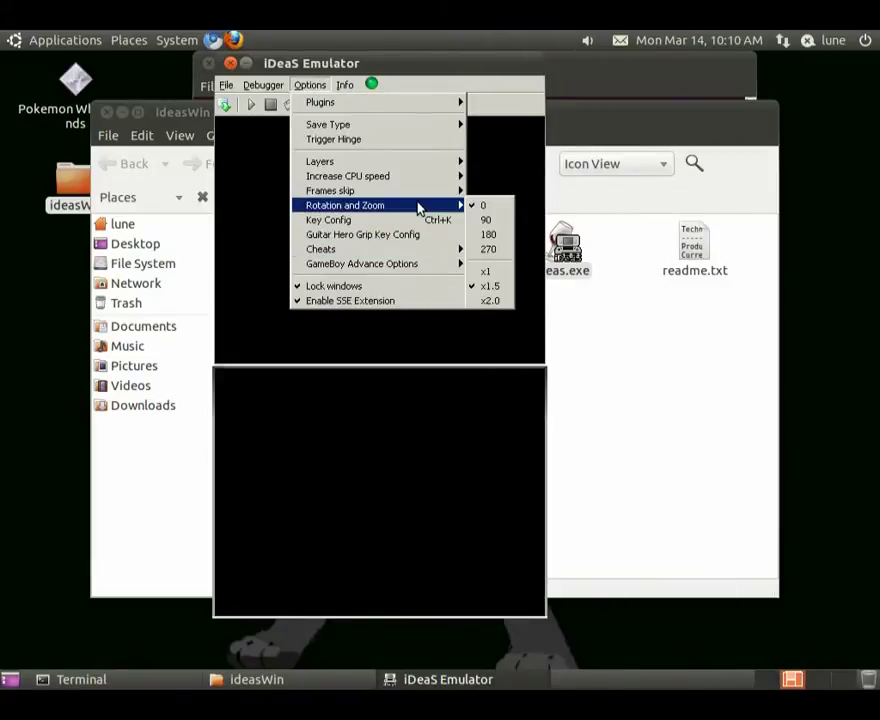
pyautogui.moveTo(455, 190)
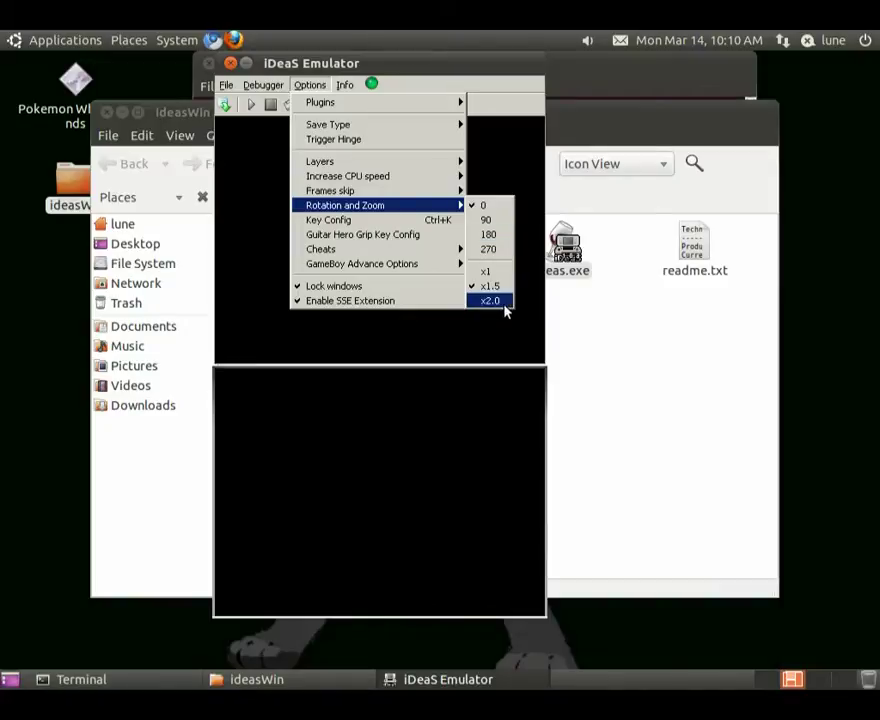
pyautogui.click(502, 302)
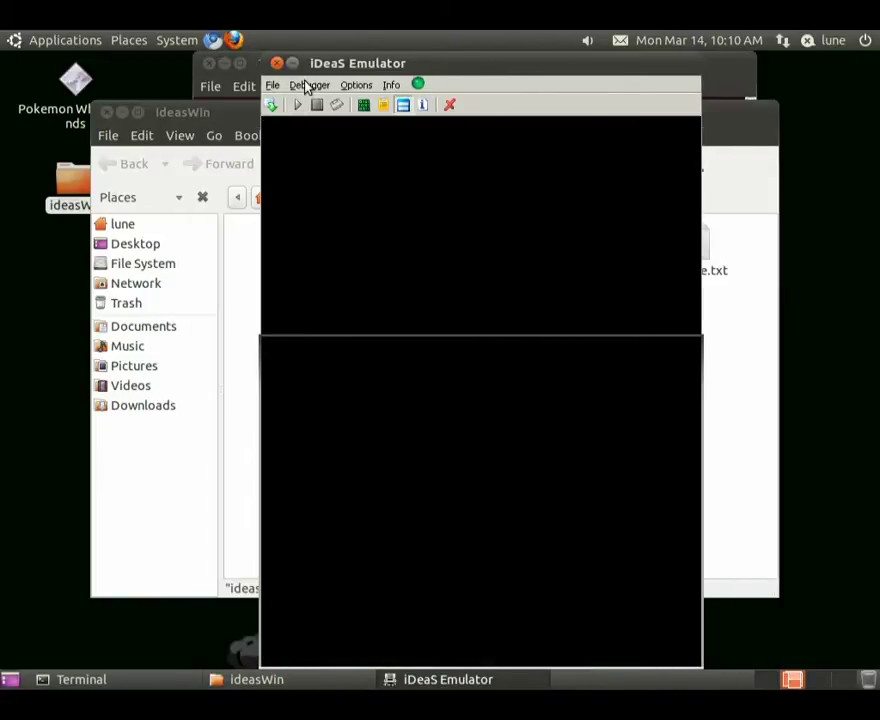
pyautogui.click(356, 85)
pyautogui.moveTo(405, 207)
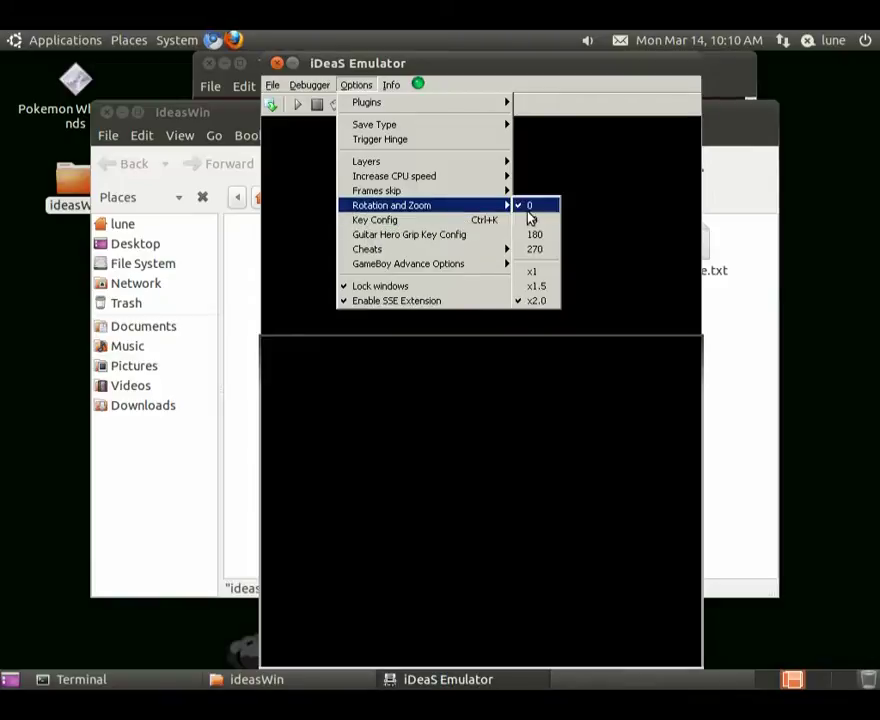
pyautogui.click(540, 271)
pyautogui.moveTo(379, 65); pyautogui.dragTo(408, 140)
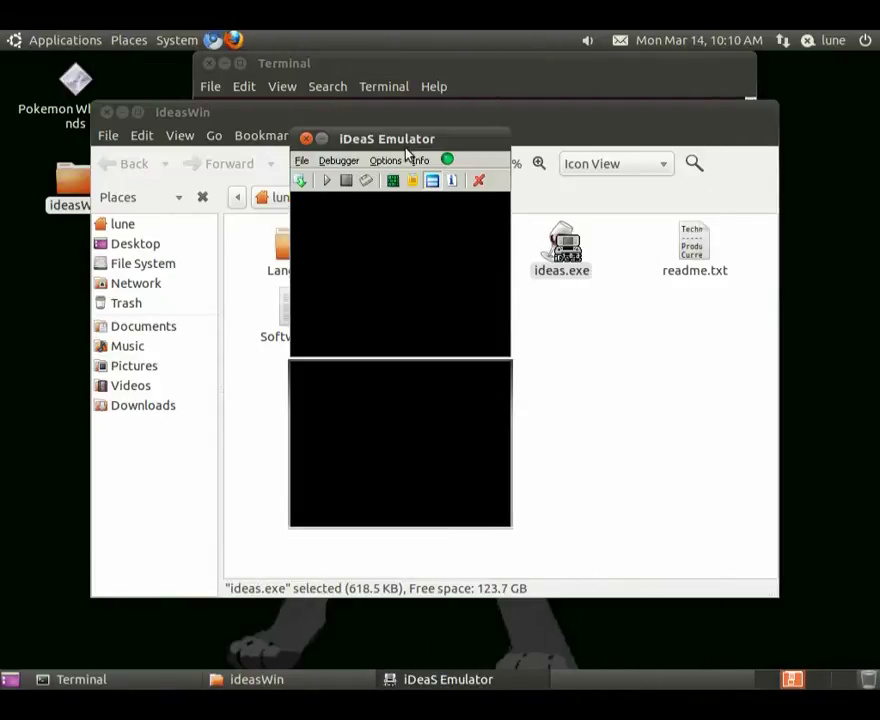
pyautogui.click(390, 161)
# Step: In Key Config, map L to Tab, R to S, and the next button to A
pyautogui.moveTo(432, 271)
pyautogui.click(440, 295)
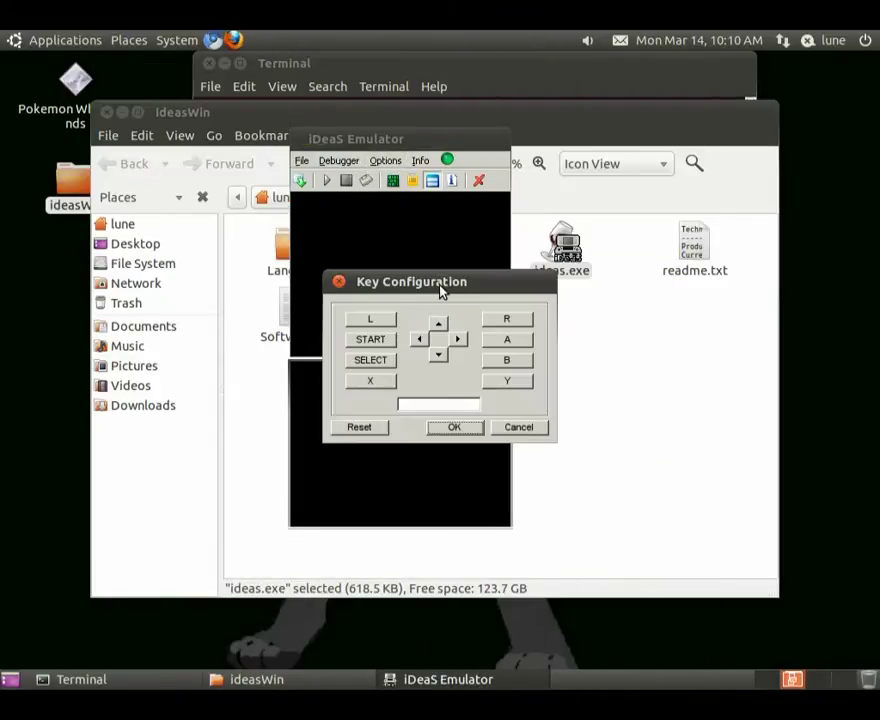
pyautogui.click(387, 318)
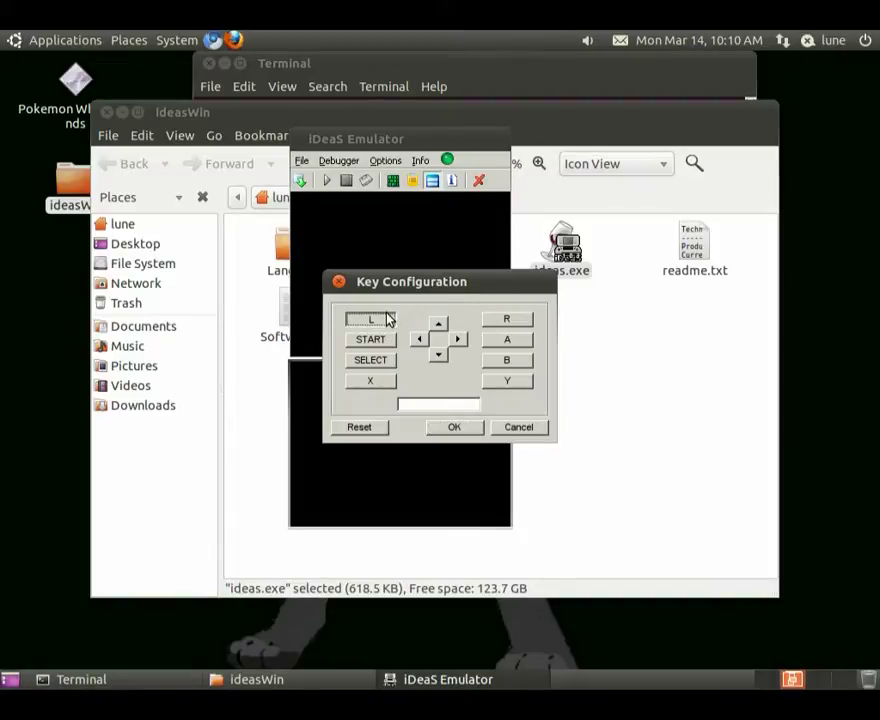
pyautogui.press('Tab')
pyautogui.click(522, 320)
pyautogui.press('s')
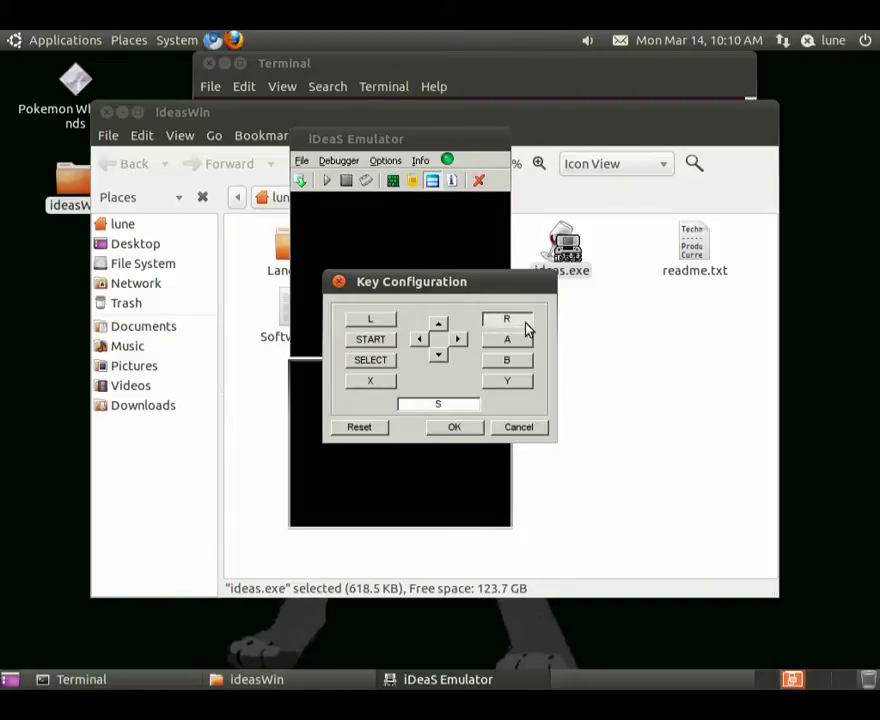
pyautogui.click(382, 322)
pyautogui.press('a')
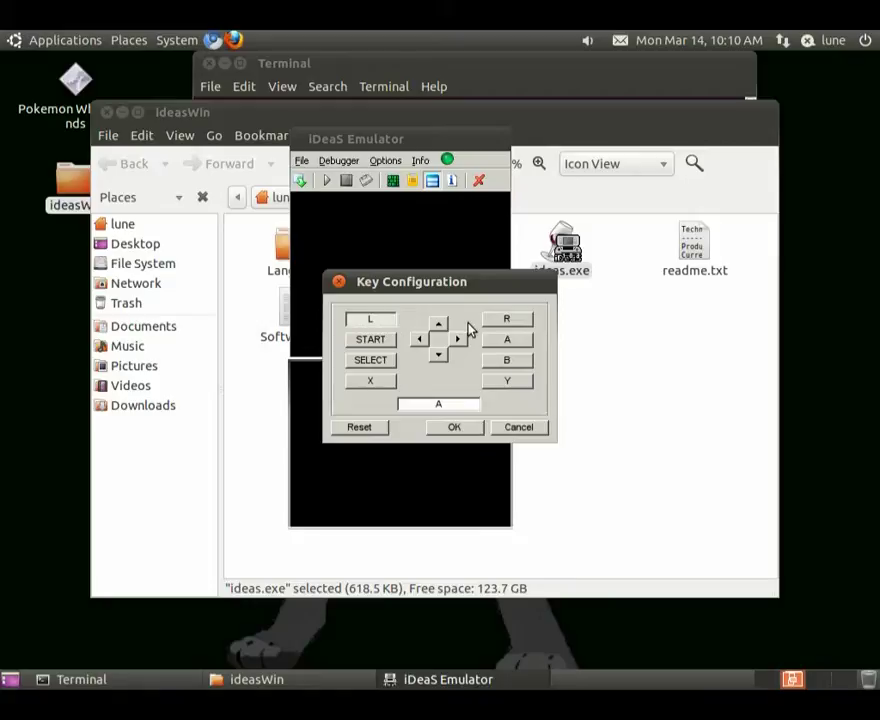
# Step: Map A to Z, B to C and SELECT to Z, save the mapping, then close the emulator
pyautogui.click(499, 338)
pyautogui.press('z')
pyautogui.click(503, 360)
pyautogui.press('x')
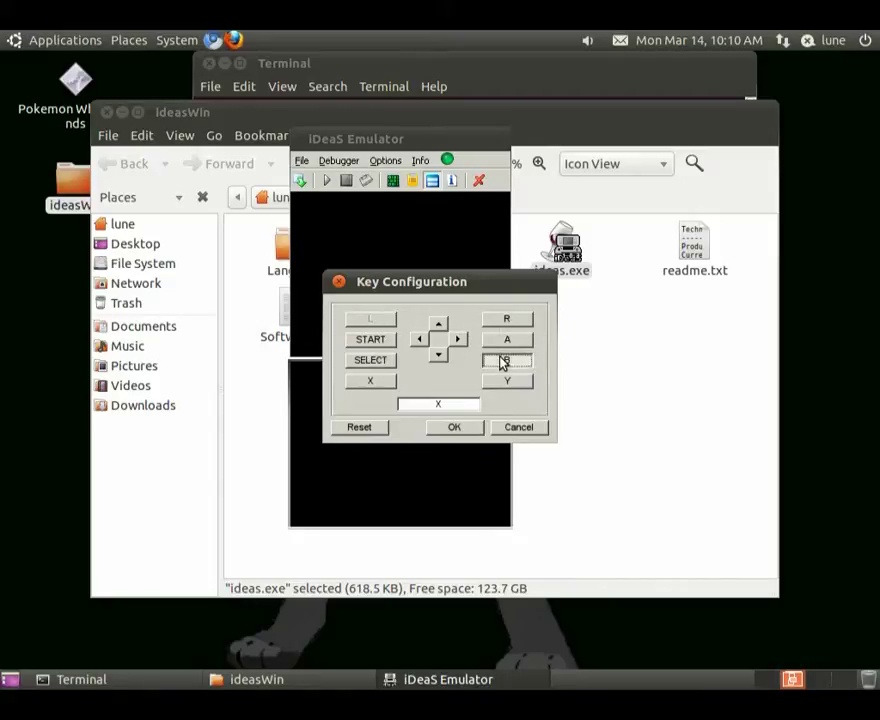
pyautogui.press('c')
pyautogui.click(389, 361)
pyautogui.press('z')
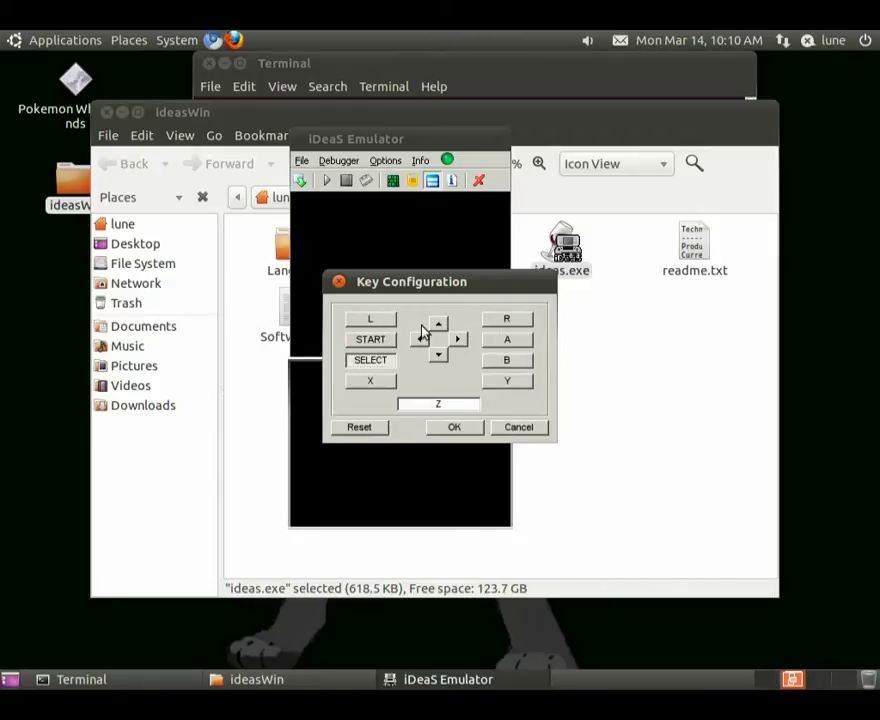
pyautogui.click(470, 429)
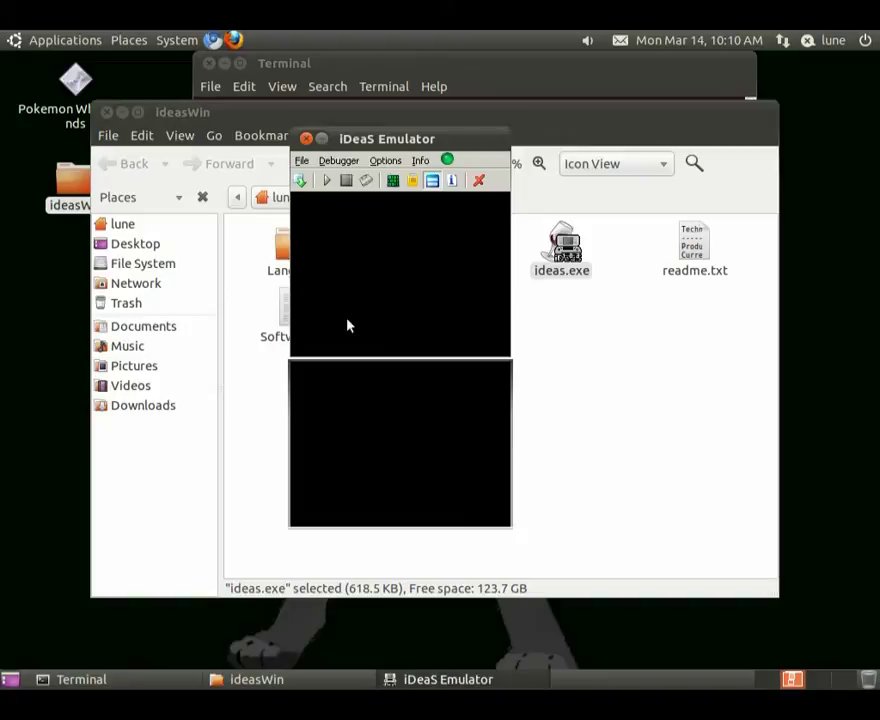
pyautogui.click(307, 139)
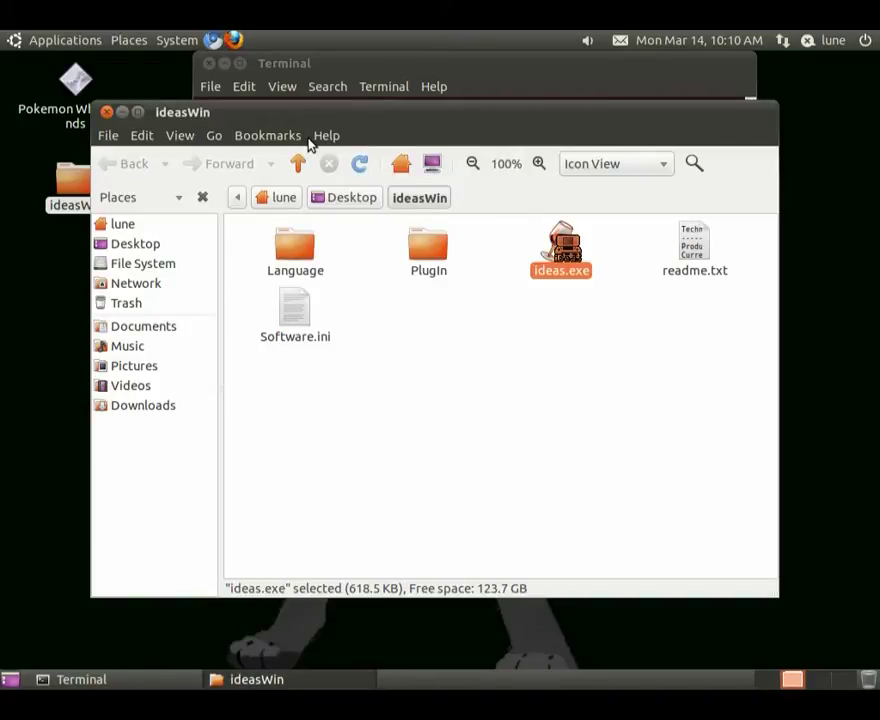
# Step: Relaunch ideas.exe, load Pokemon White (U).nds and start it running
pyautogui.press('Return')
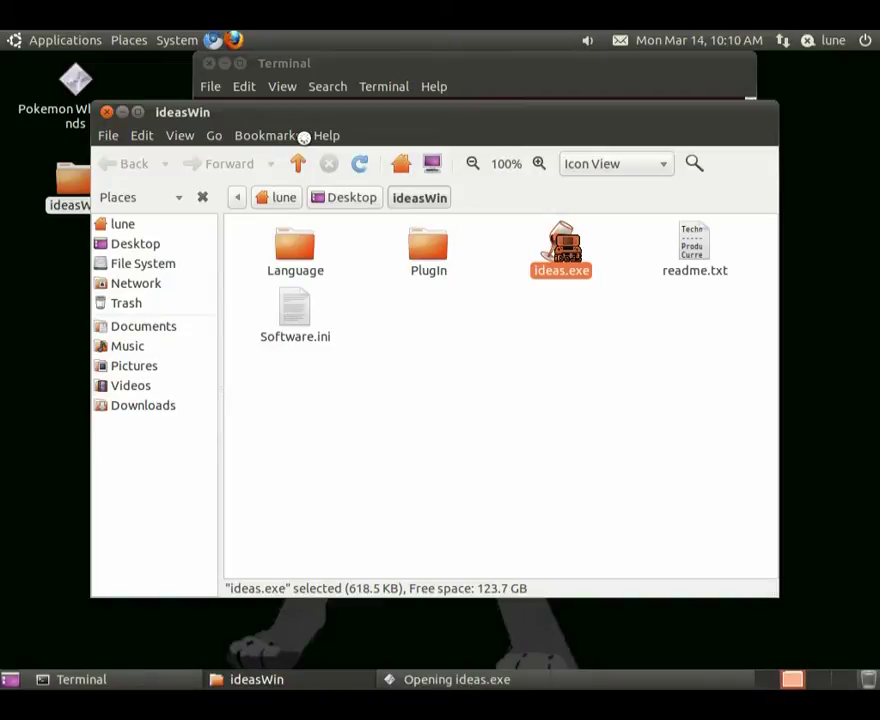
pyautogui.moveTo(130, 58); pyautogui.dragTo(418, 148)
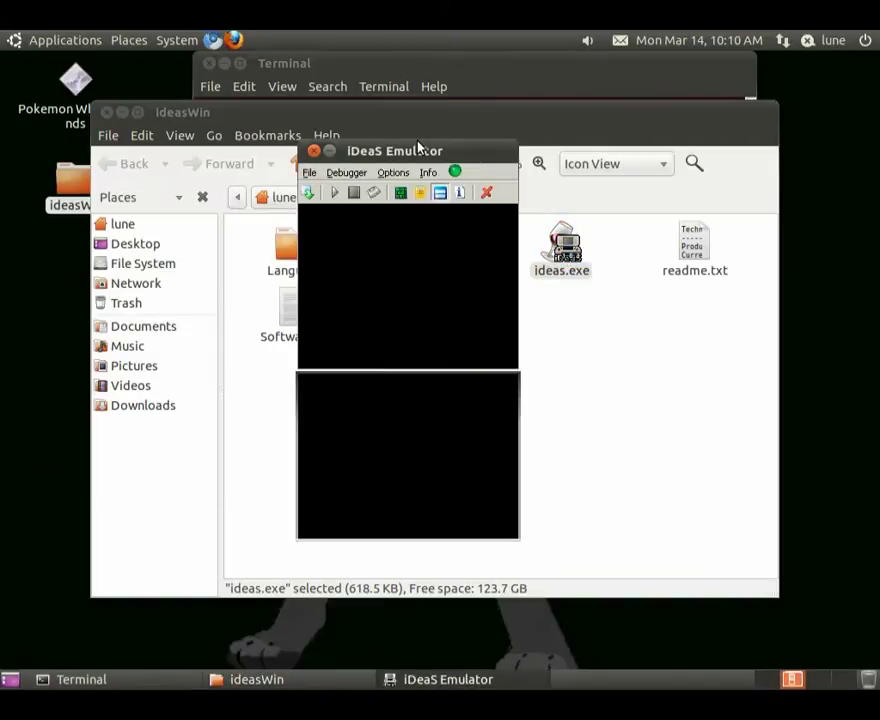
pyautogui.click(312, 194)
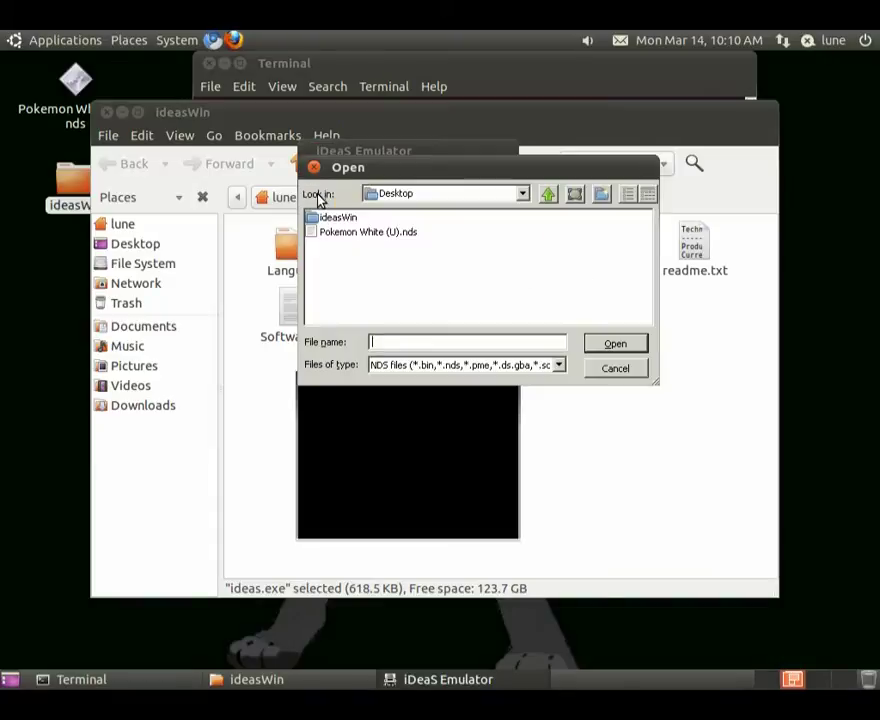
pyautogui.doubleClick(385, 233)
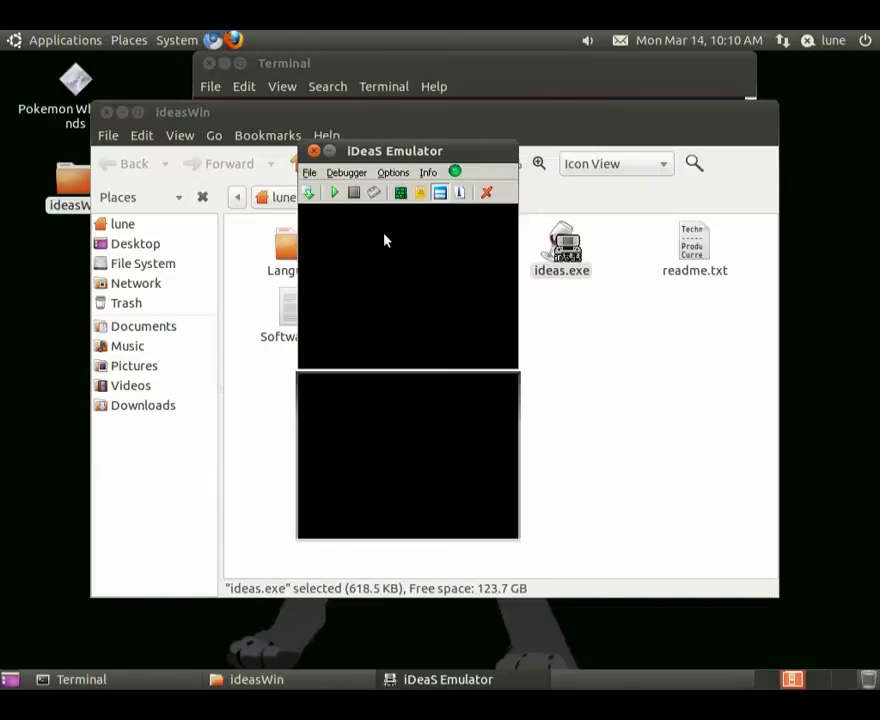
pyautogui.click(334, 192)
# Step: Check the emulator's version info, then bring up its Properties
pyautogui.click(459, 192)
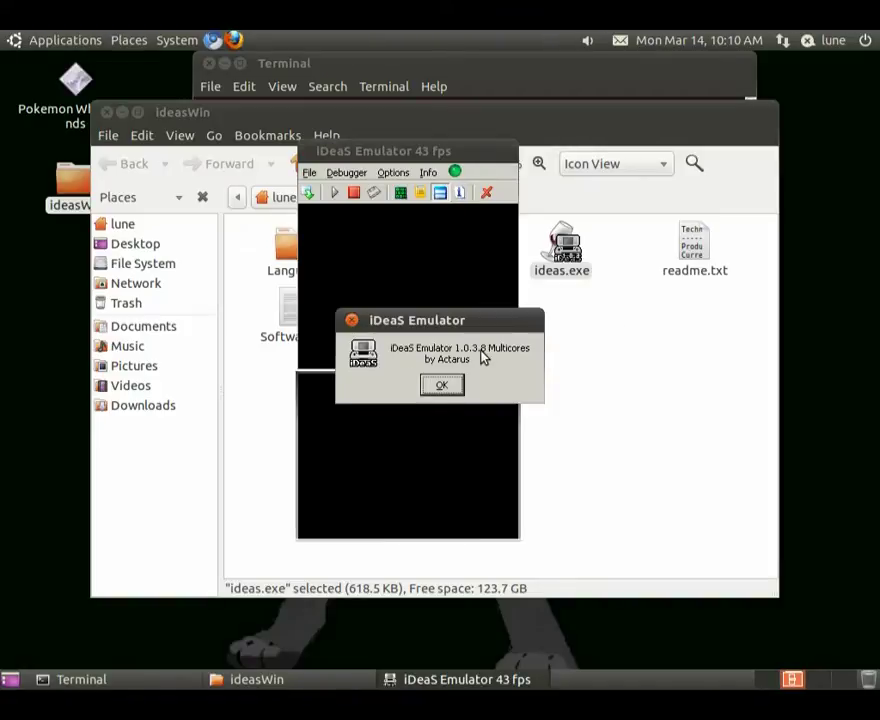
pyautogui.click(442, 385)
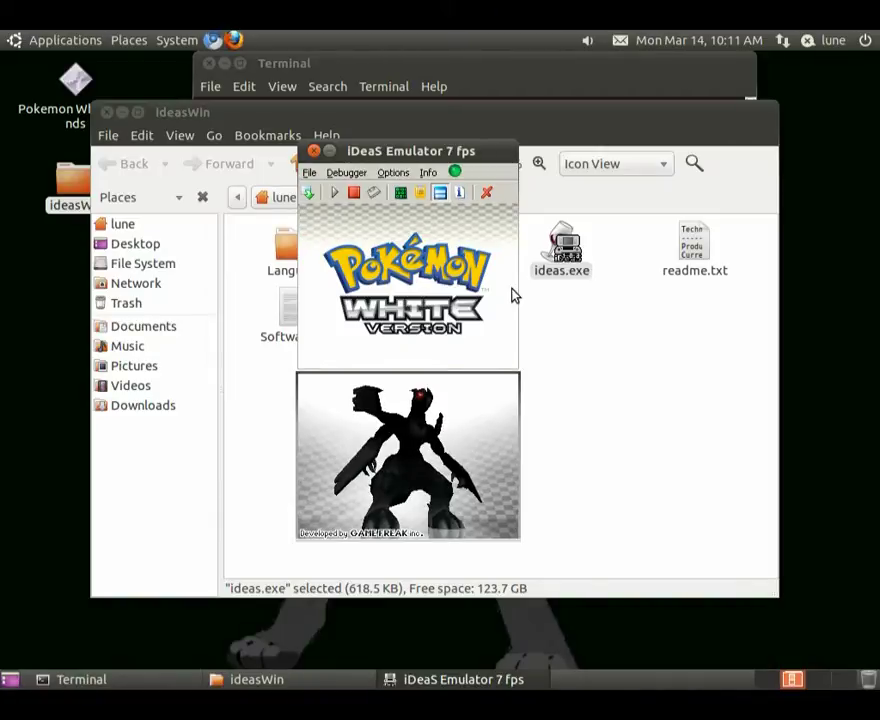
pyautogui.click(419, 194)
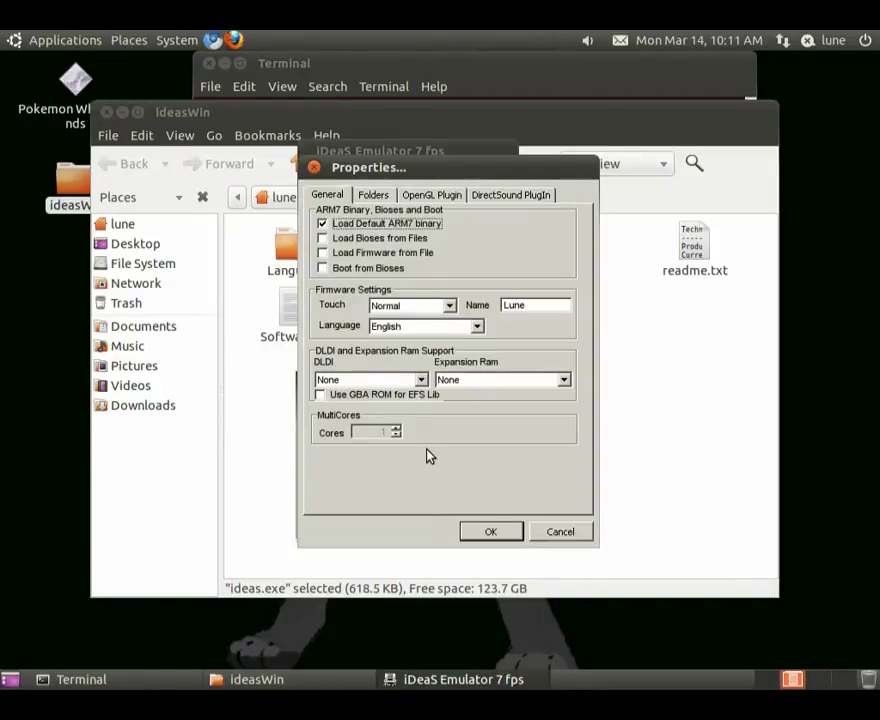
# Step: Keep DirectSound sync at best quality, enable OpenGL Direct Commands, and apply the Properties
pyautogui.click(543, 197)
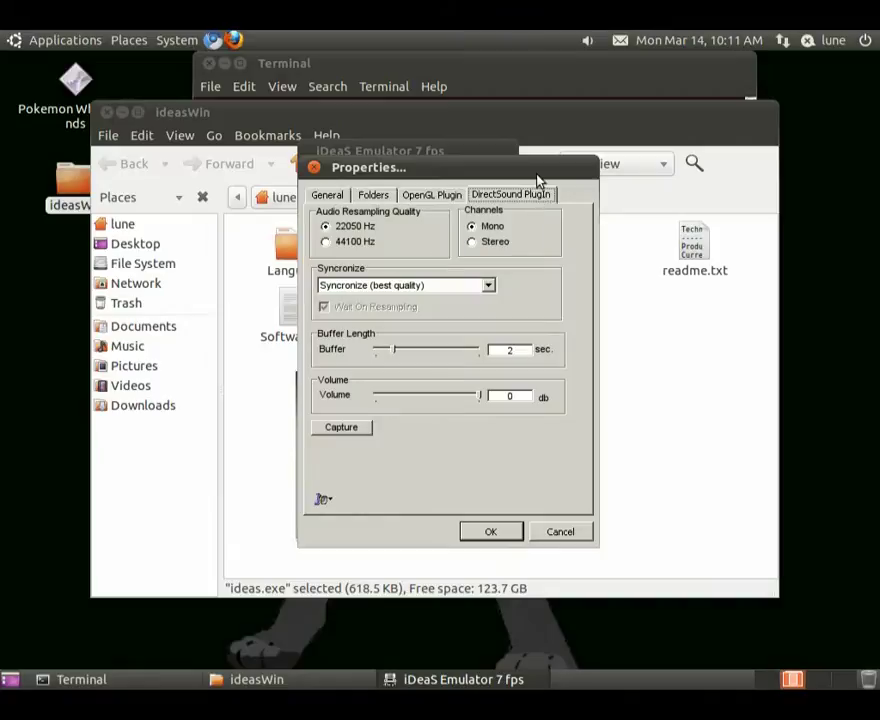
pyautogui.click(395, 287)
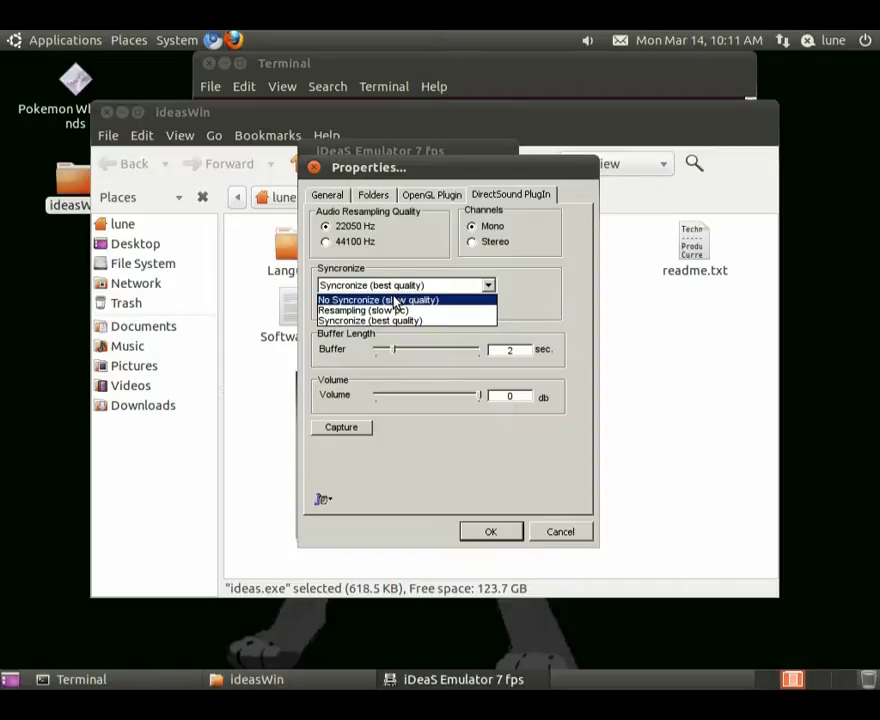
pyautogui.click(545, 295)
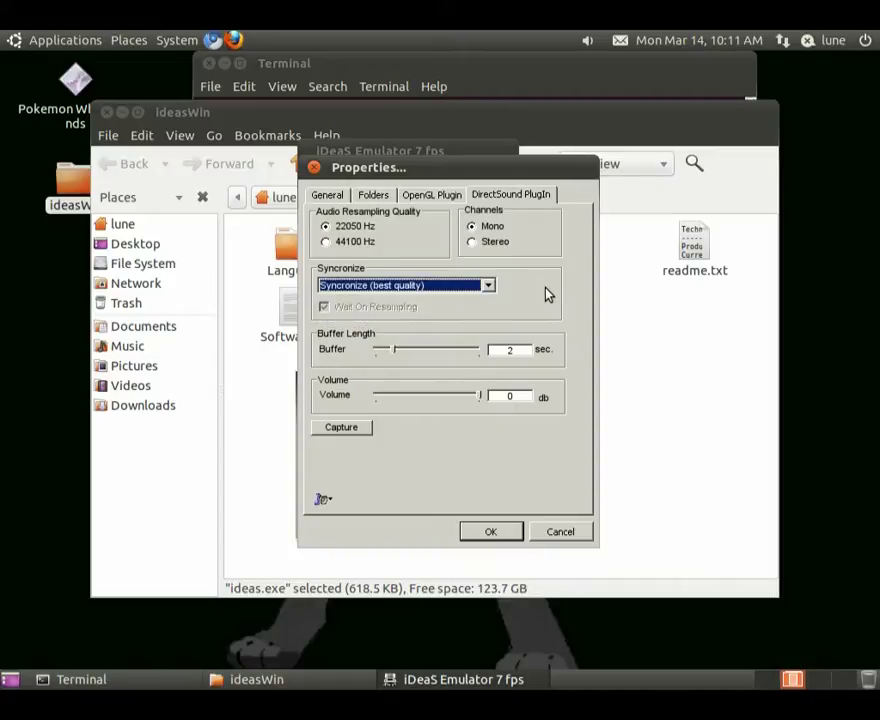
pyautogui.click(447, 200)
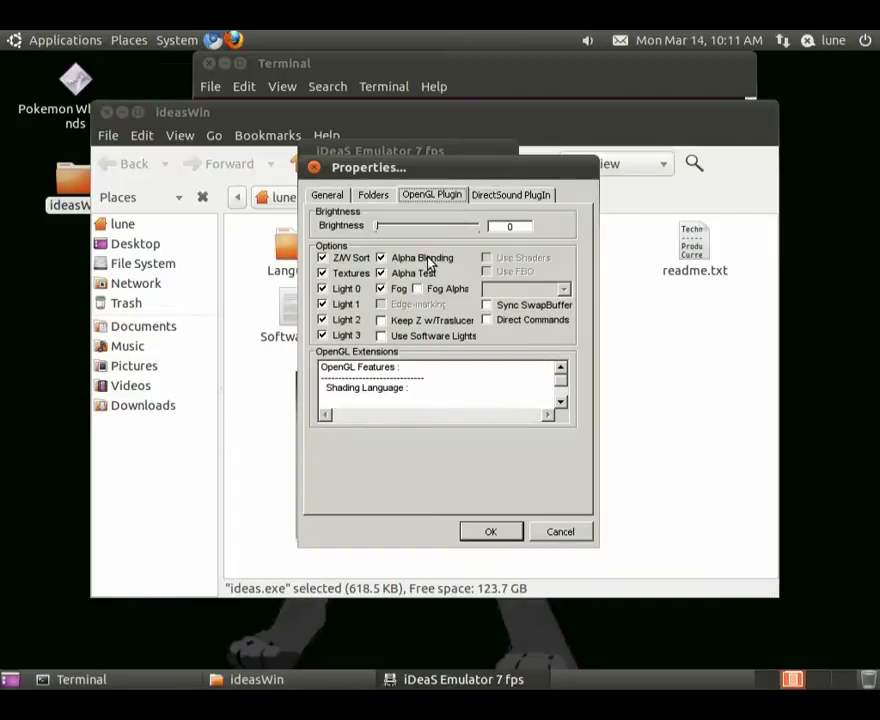
pyautogui.click(487, 320)
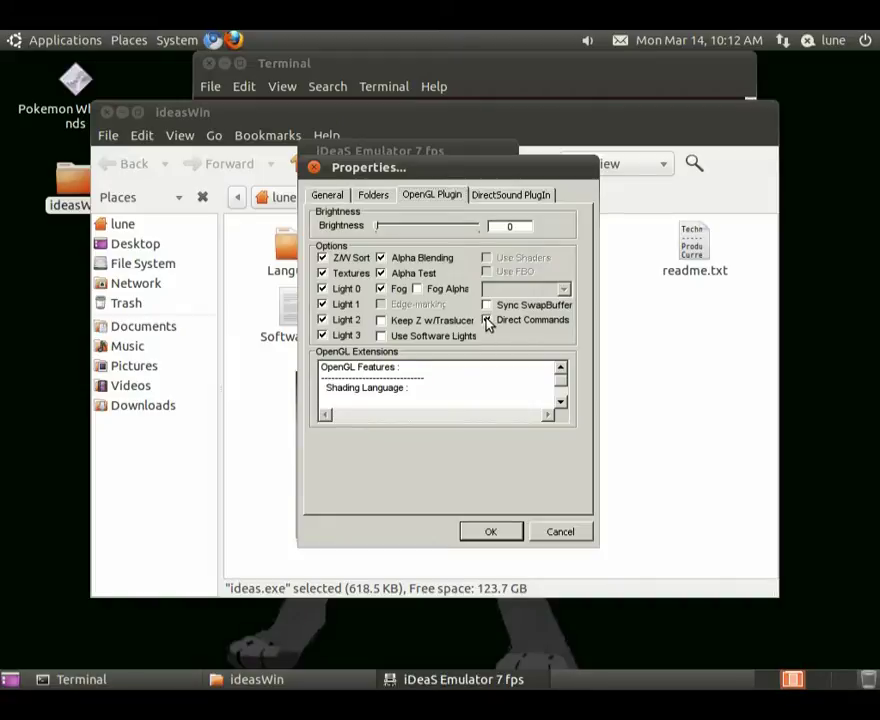
pyautogui.click(512, 528)
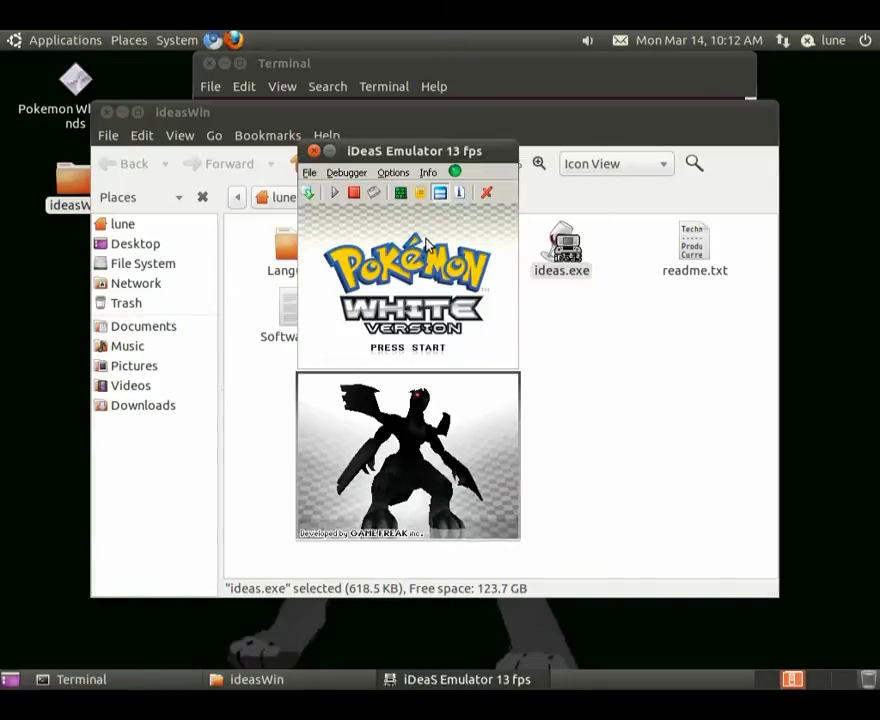
# Step: Set the emulator's frame skipping to 4 frames
pyautogui.click(393, 172)
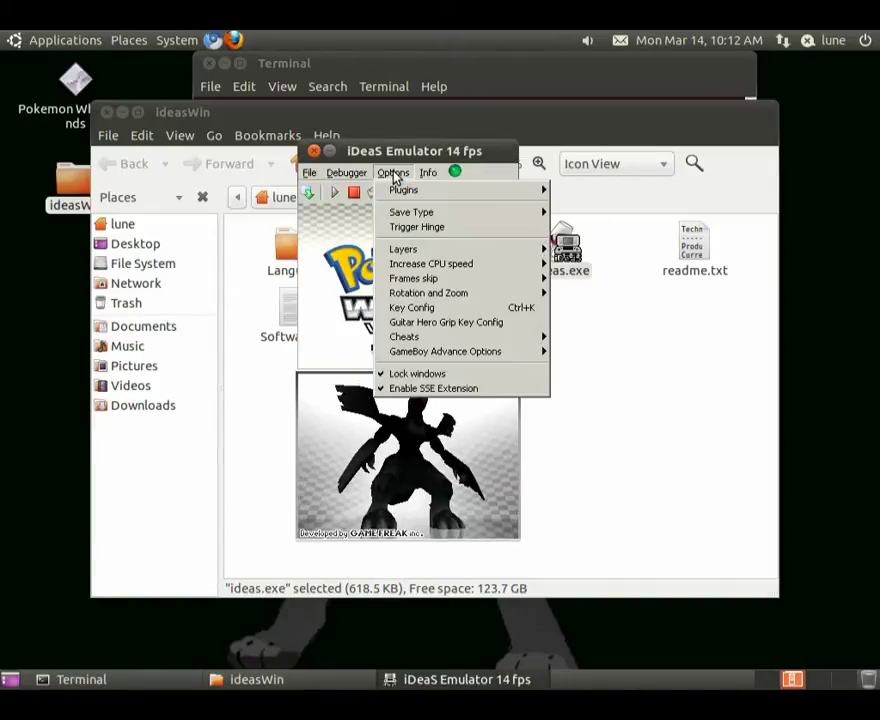
pyautogui.moveTo(470, 278)
pyautogui.click(632, 367)
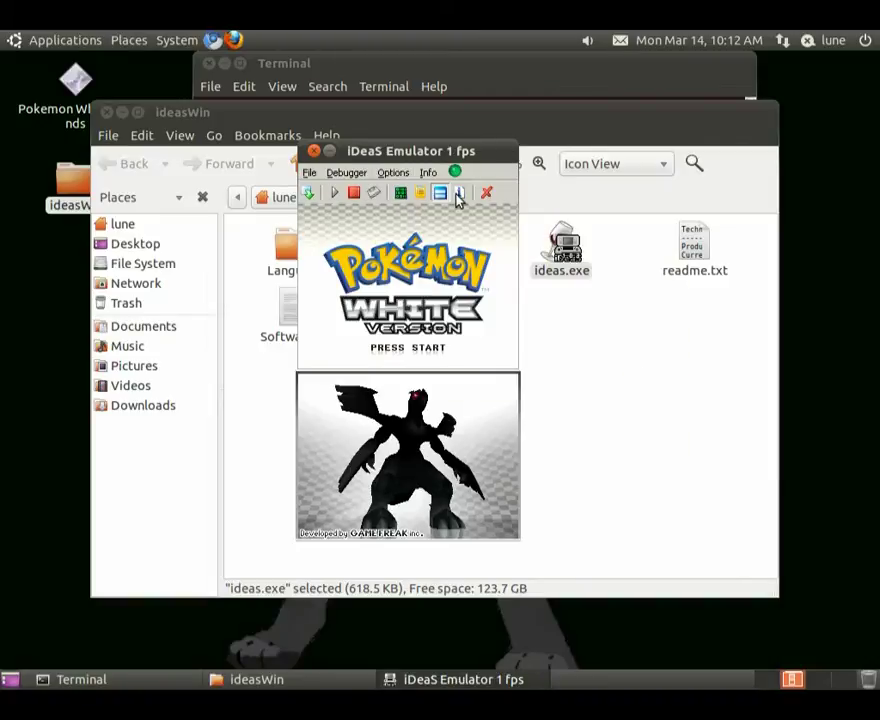
pyautogui.click(393, 172)
pyautogui.moveTo(418, 254)
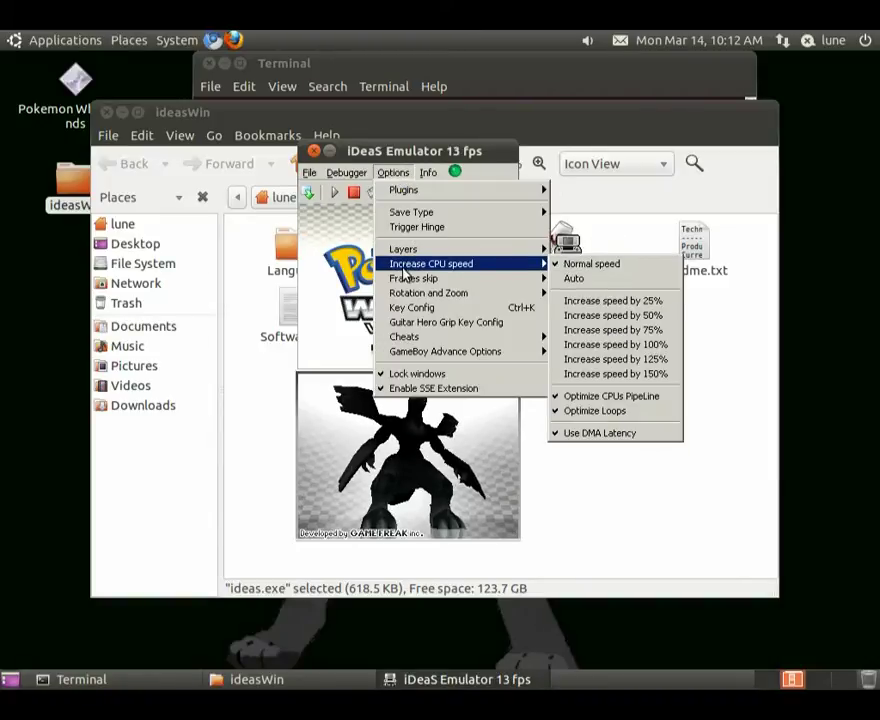
pyautogui.moveTo(400, 279)
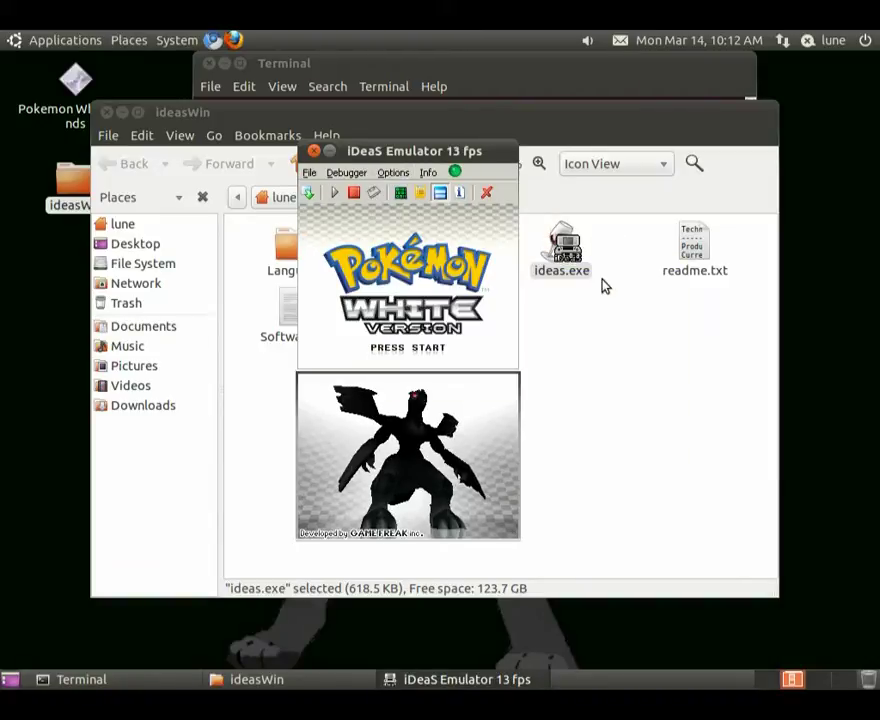
# Step: Enable the AviCapture plugin under Options > Plugins > 2D Graphics
pyautogui.click(393, 173)
pyautogui.moveTo(405, 190)
pyautogui.moveTo(582, 212)
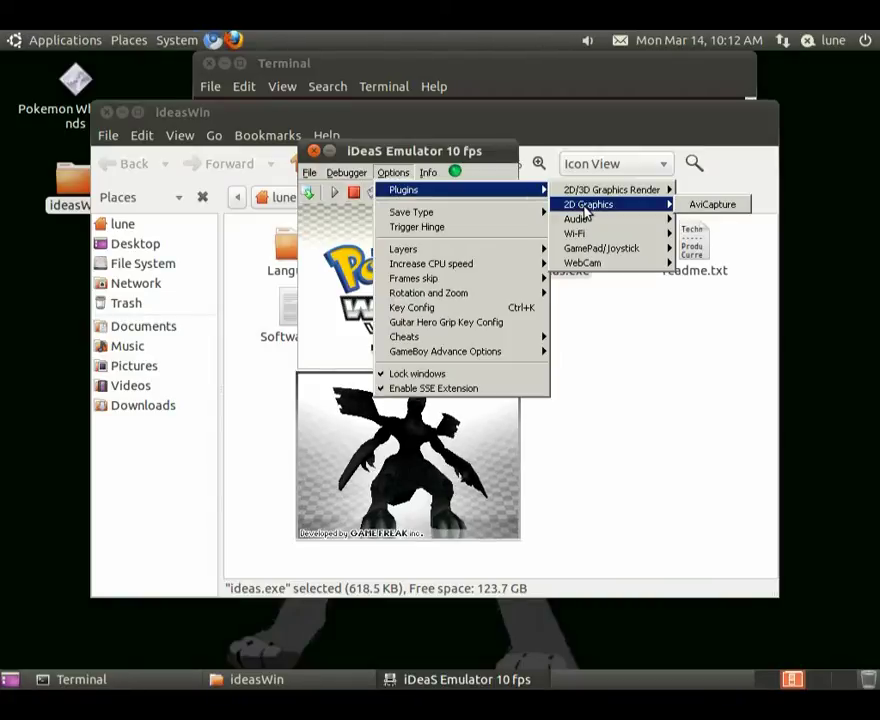
pyautogui.click(709, 207)
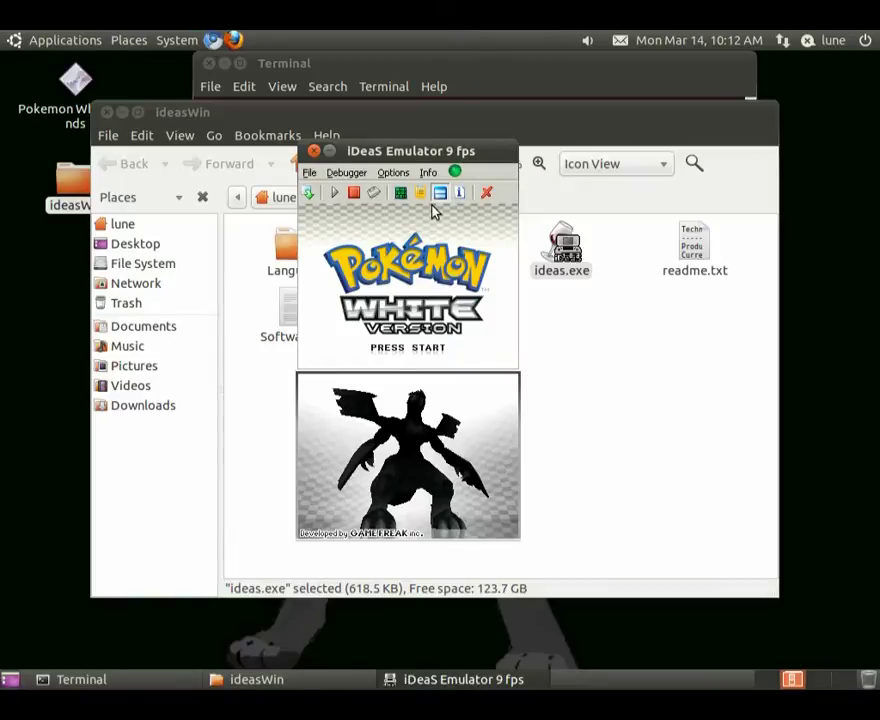
pyautogui.click(400, 175)
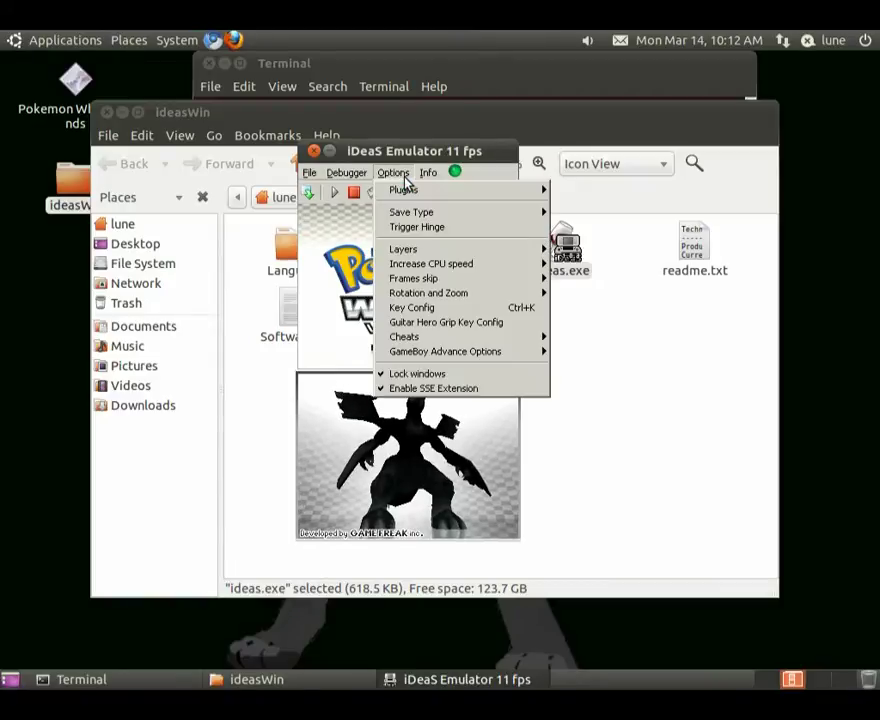
# Step: Save the capture as out.avi on the Desktop
pyautogui.click(308, 462)
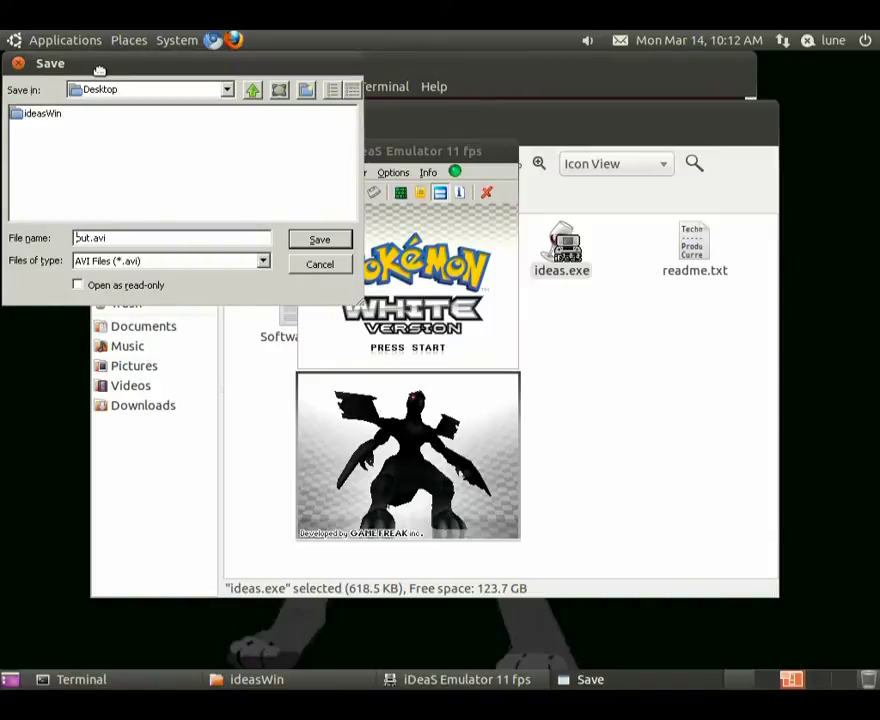
pyautogui.moveTo(100, 71); pyautogui.dragTo(538, 300)
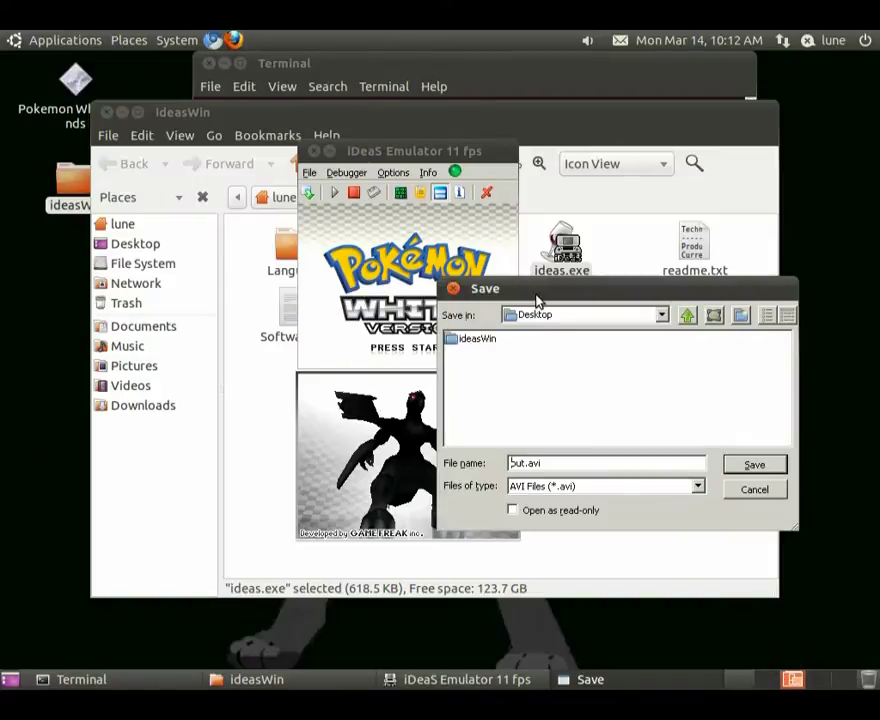
pyautogui.click(766, 470)
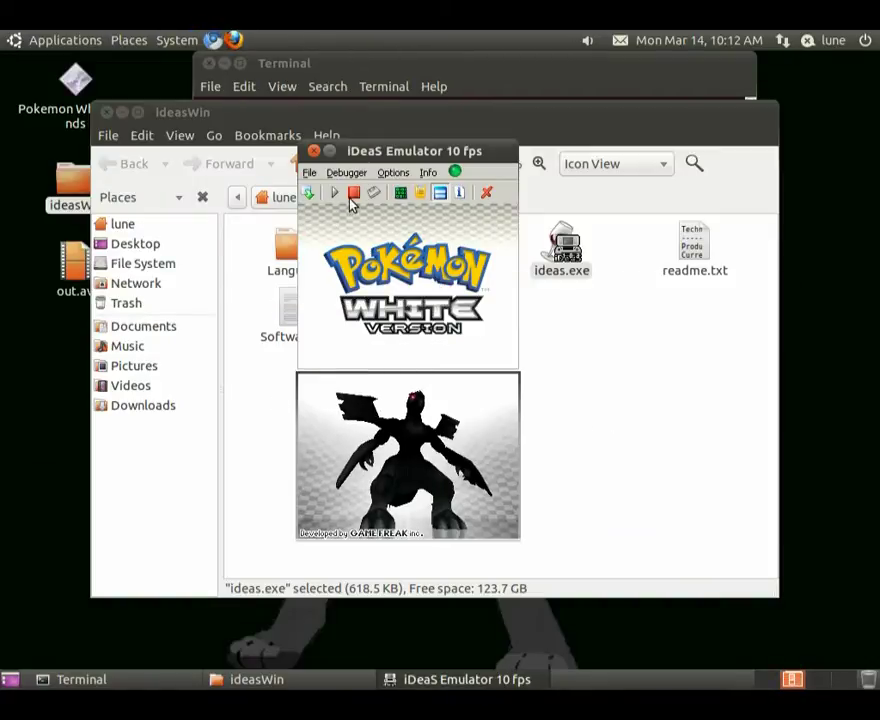
# Step: Untick Enable Audio in the Avi Capture Plugin properties and apply
pyautogui.click(428, 196)
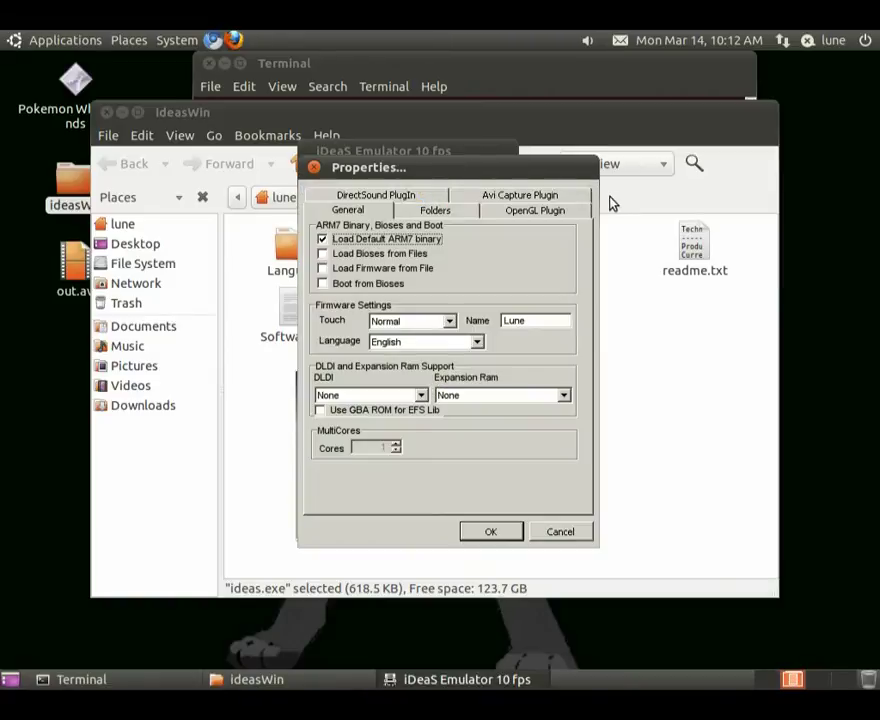
pyautogui.click(572, 199)
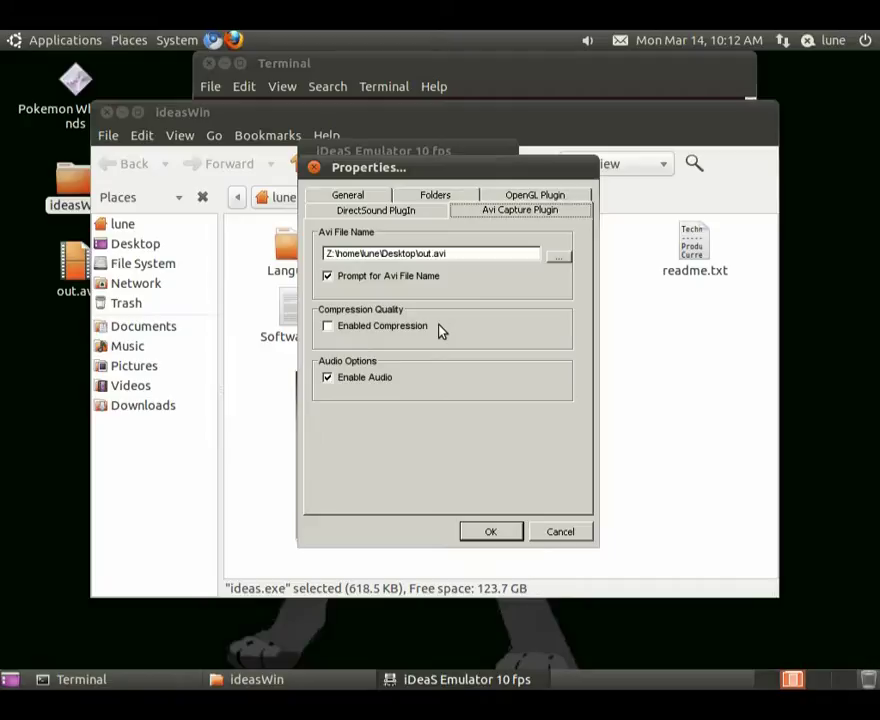
pyautogui.click(352, 381)
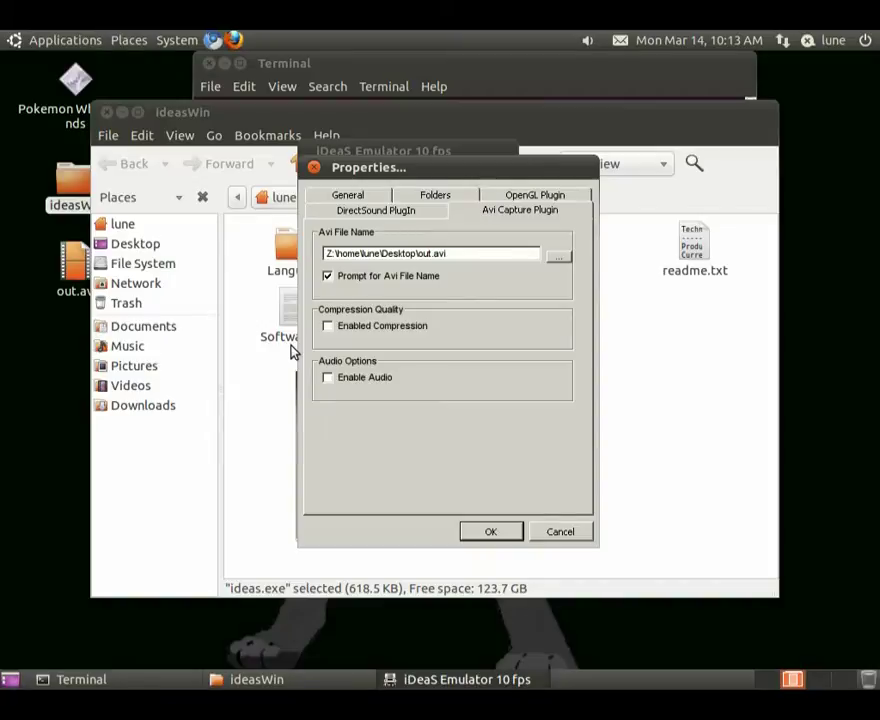
pyautogui.click(472, 531)
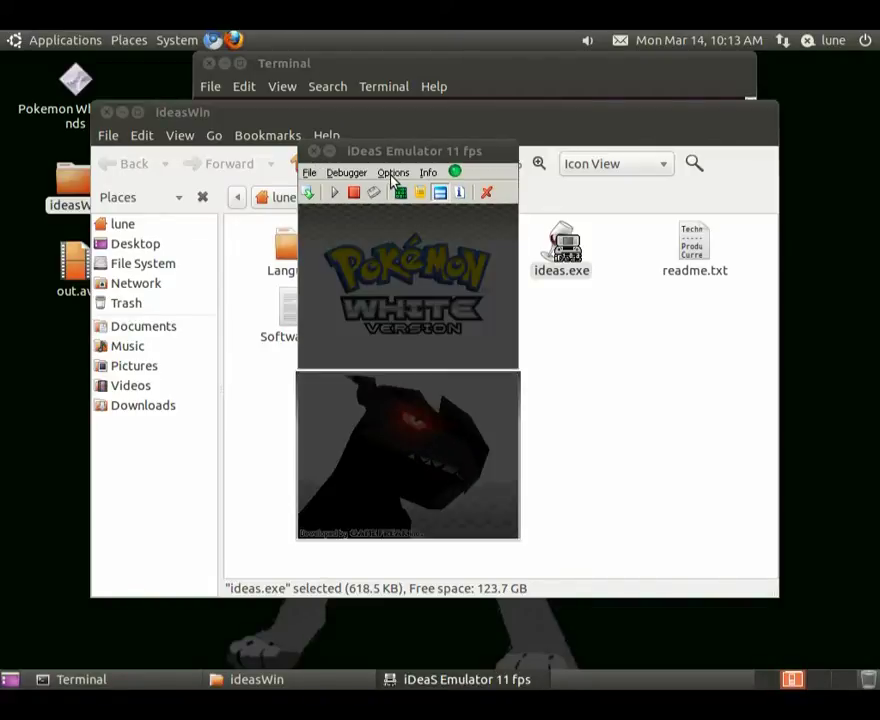
# Step: Skip Pokémon White's title screen to the NEW GAME / MYSTERY GIFT menu
pyautogui.press('Return')
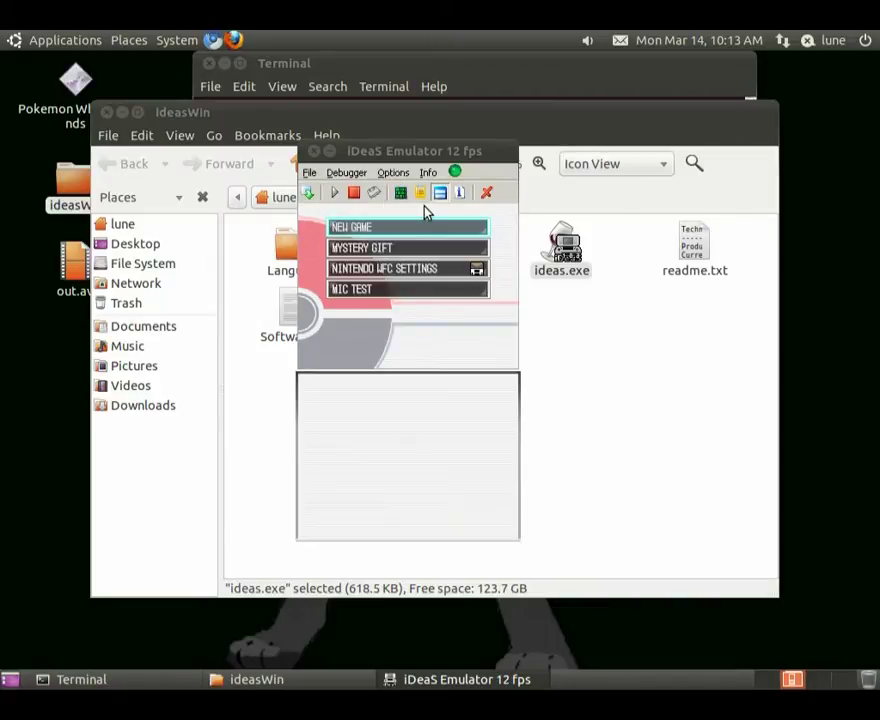
# Step: Untick AviCapture under Options > Plugins > 2D Graphics to stop recording
pyautogui.click(394, 173)
pyautogui.moveTo(405, 190)
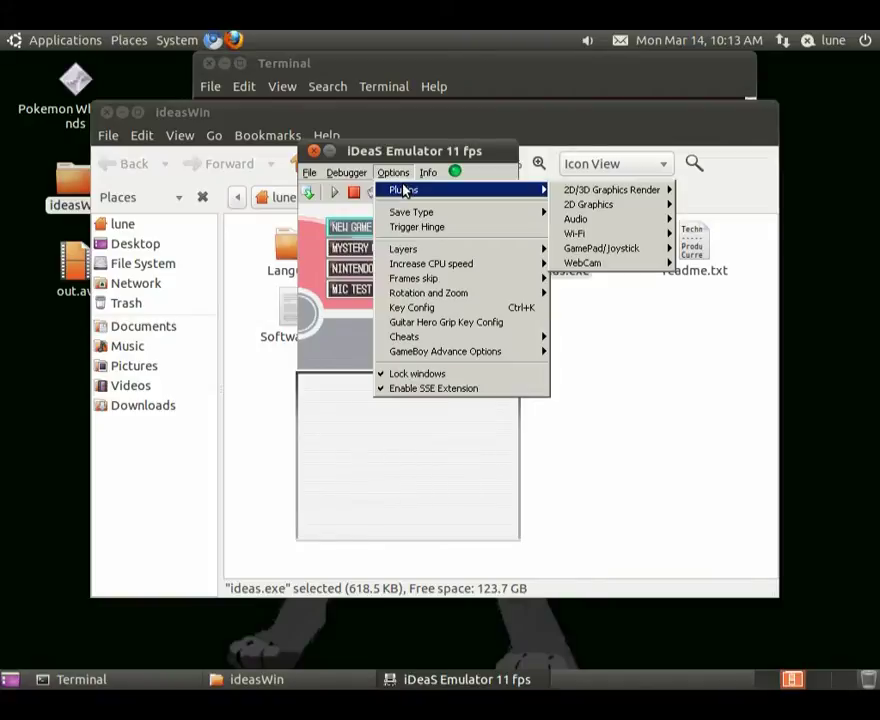
pyautogui.moveTo(631, 208)
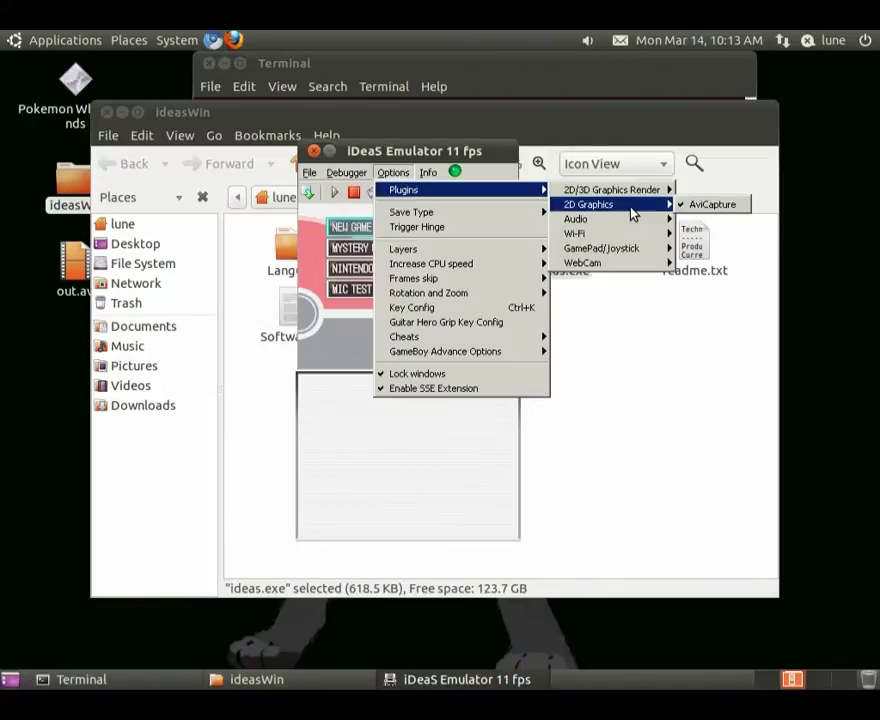
pyautogui.click(691, 206)
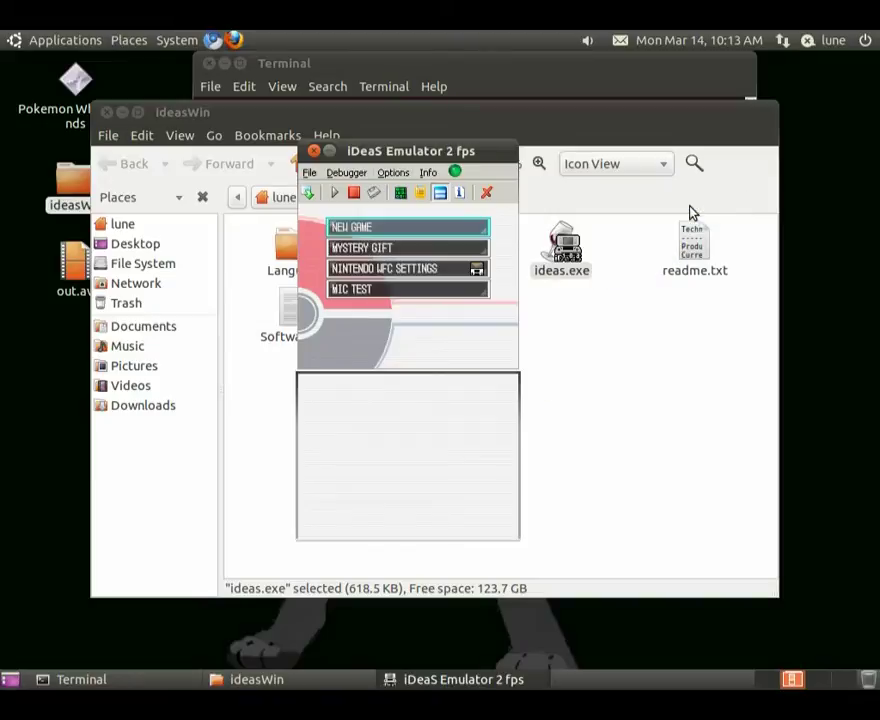
# Step: Check the plugin list and File > Save States menu, then close the emulator
pyautogui.click(393, 172)
pyautogui.moveTo(505, 191)
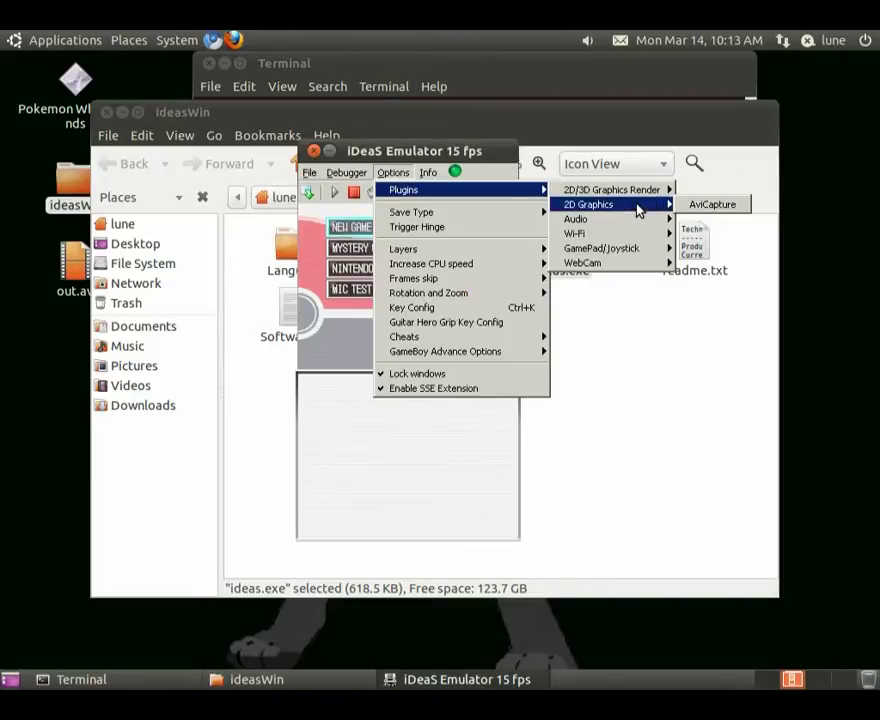
pyautogui.hotkey('alt', 'space')
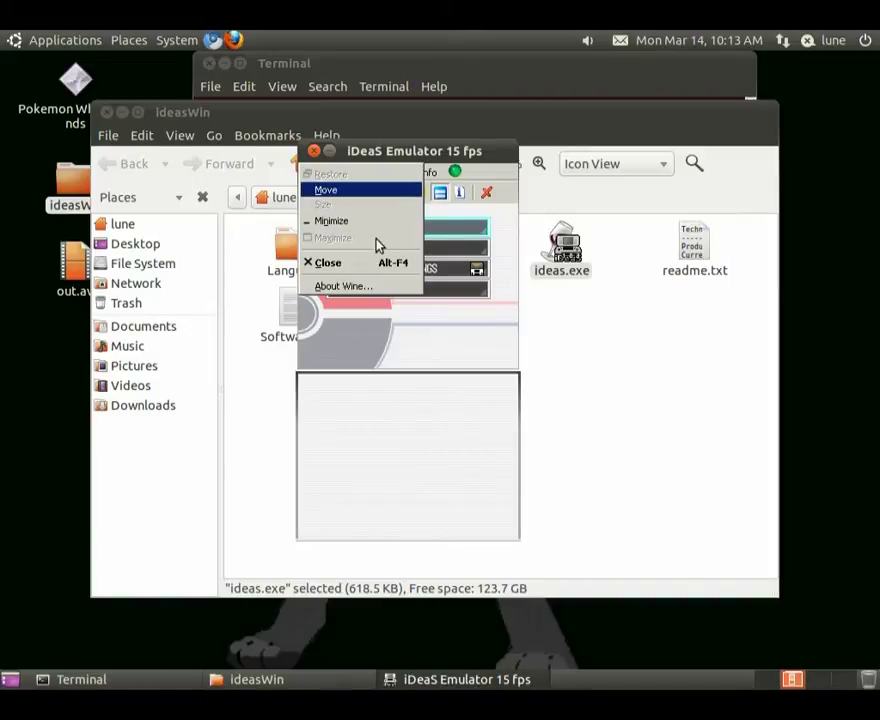
pyautogui.click(415, 150)
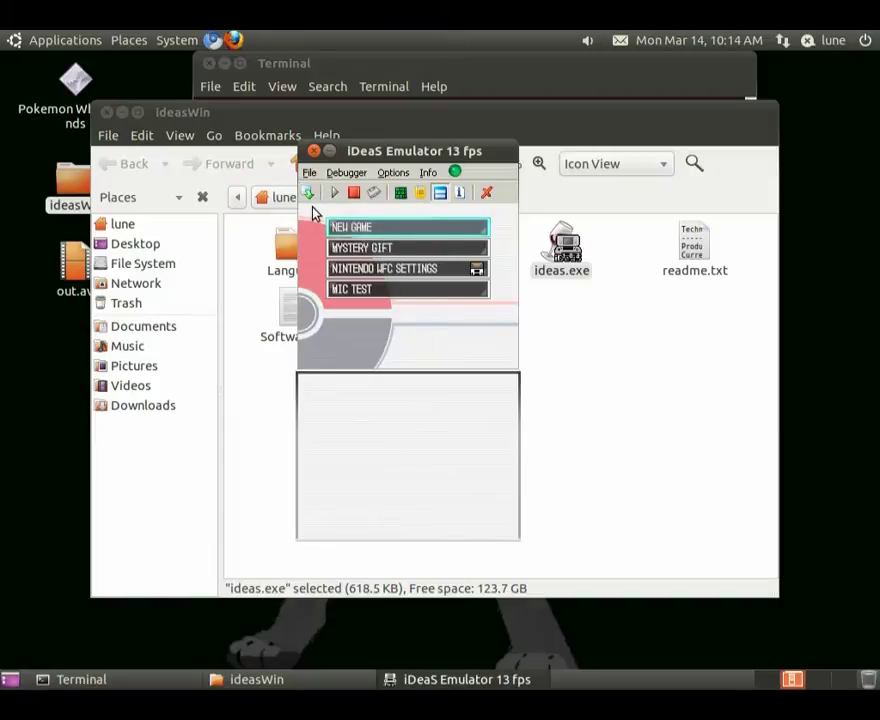
pyautogui.click(309, 172)
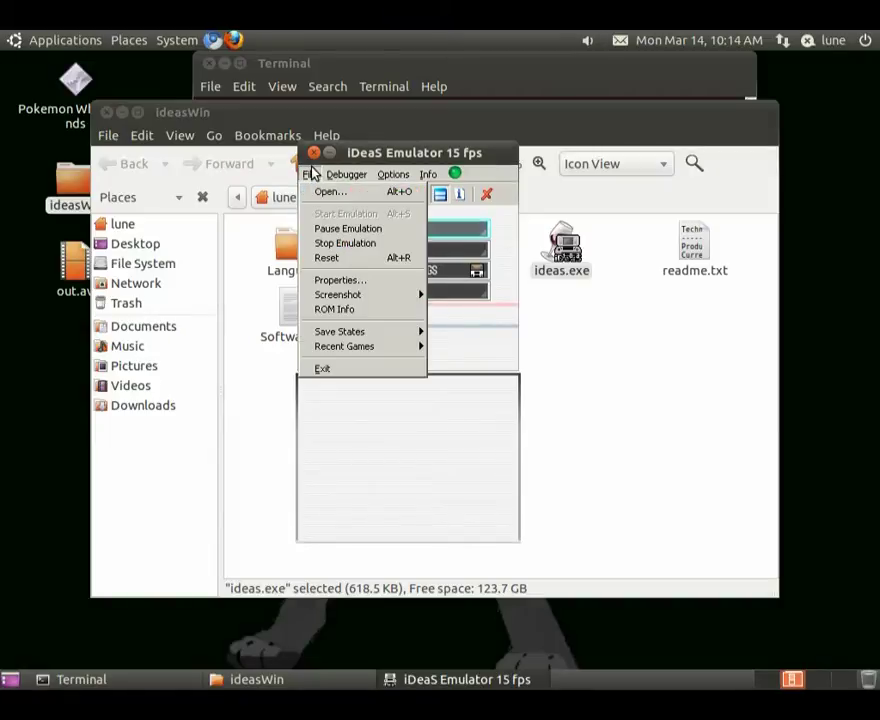
pyautogui.moveTo(335, 337)
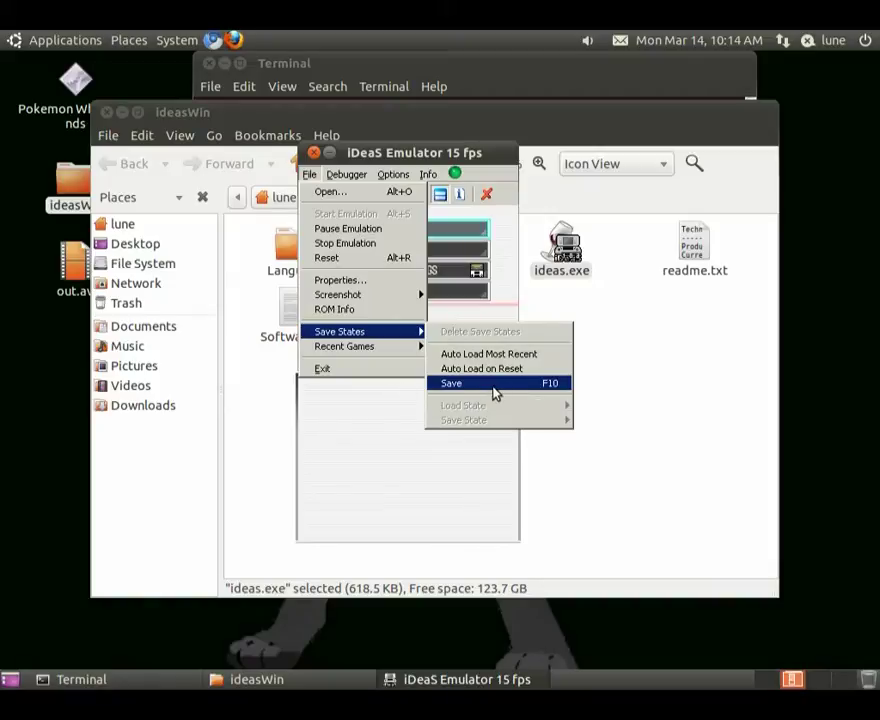
pyautogui.click(395, 418)
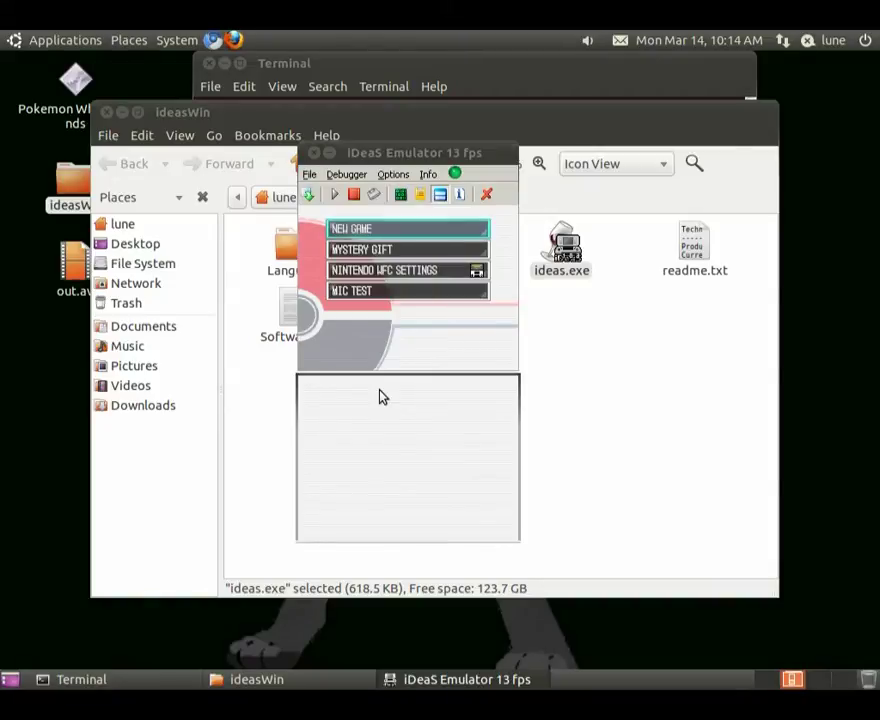
pyautogui.click(312, 152)
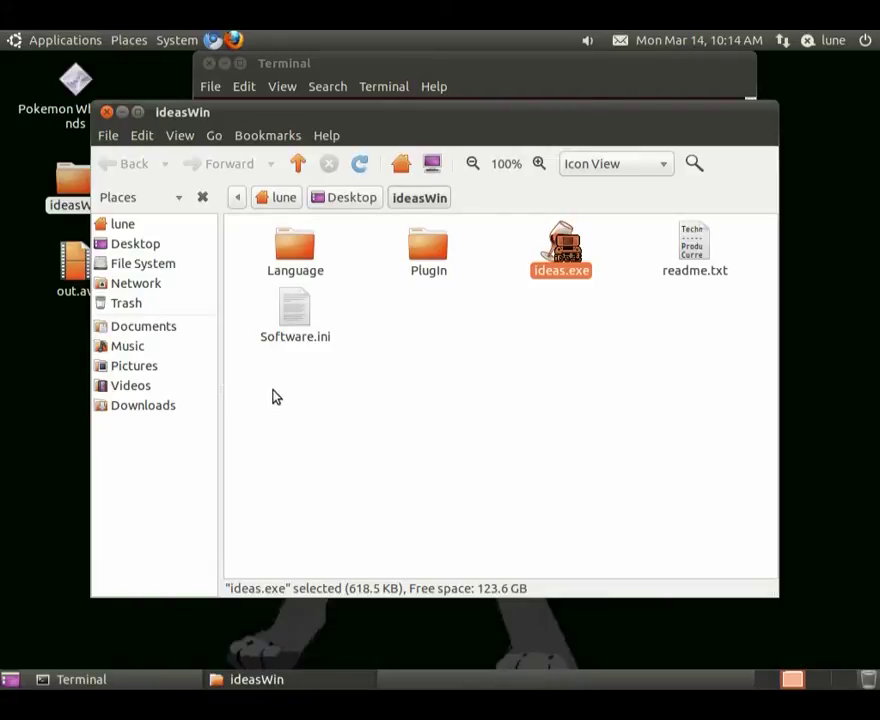
# Step: Open out.avi with VLC media player, choosing not to repair its index
pyautogui.click(72, 268)
pyautogui.rightClick(72, 272)
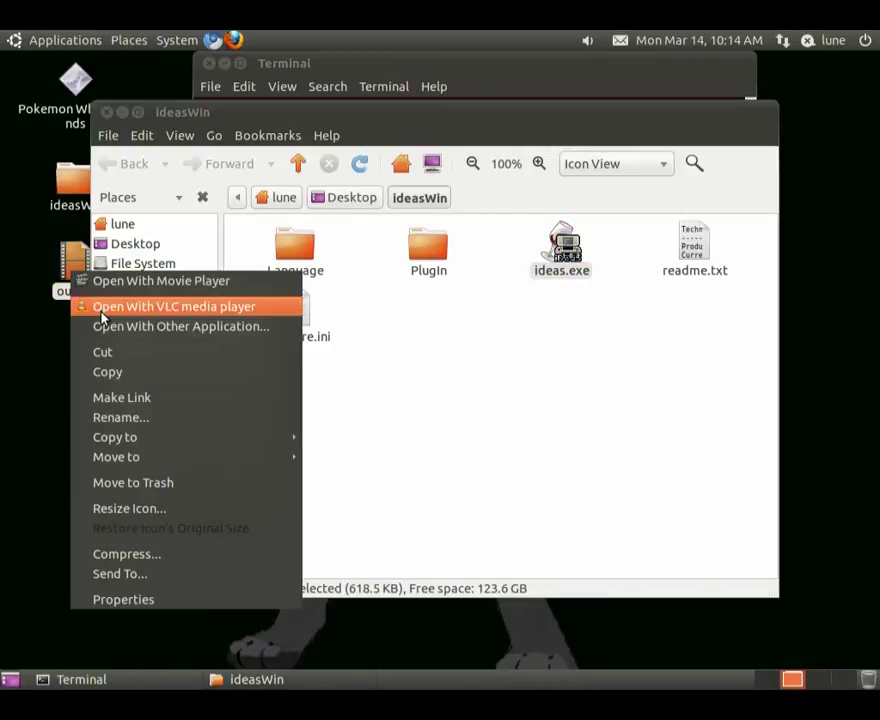
pyautogui.click(101, 310)
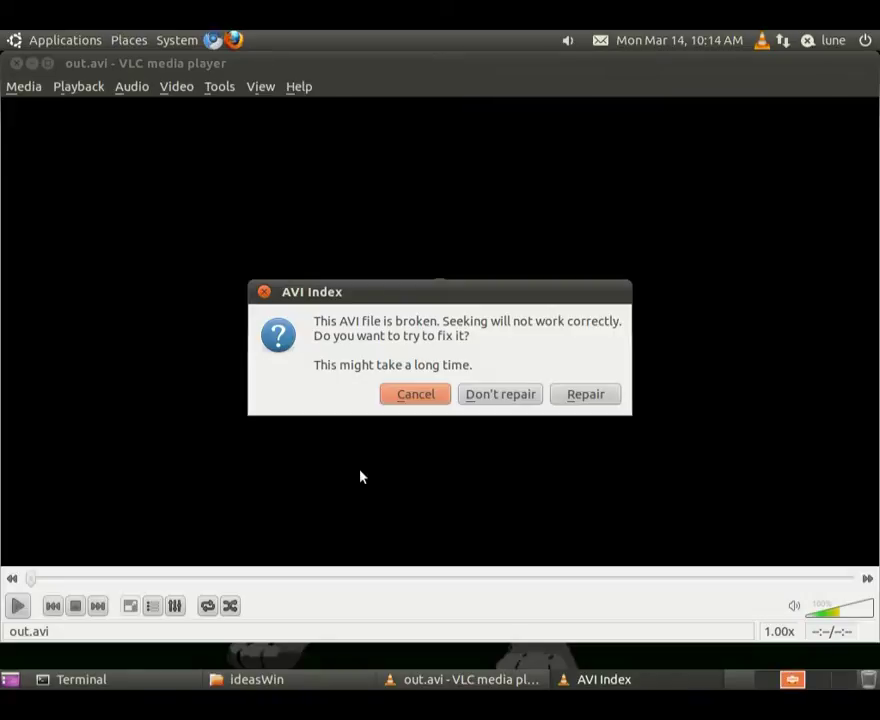
pyautogui.click(501, 395)
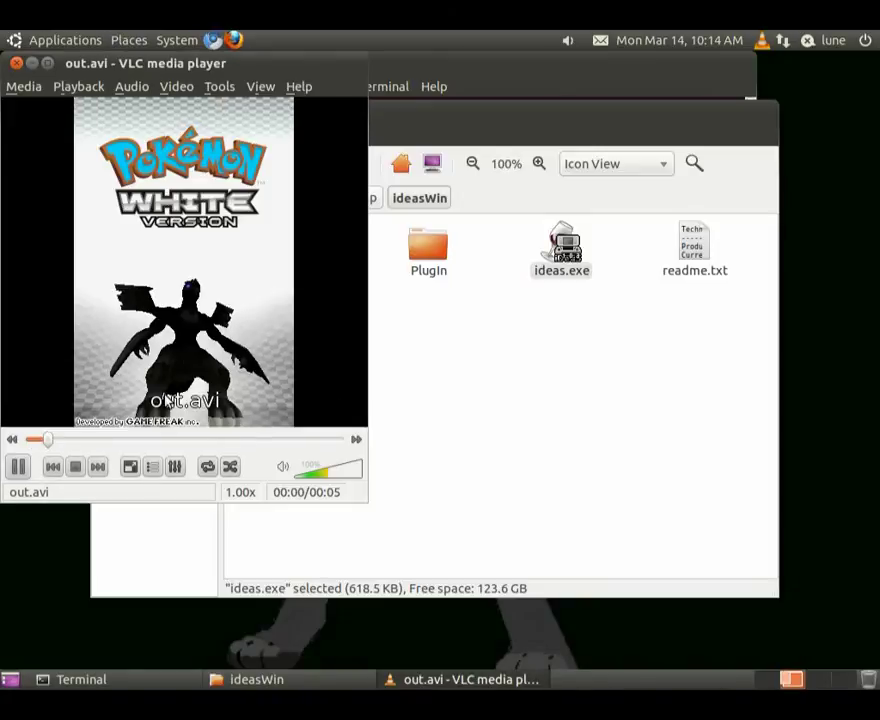
# Step: Pause, rewind the clip to 0 and play it again from the start
pyautogui.click(20, 467)
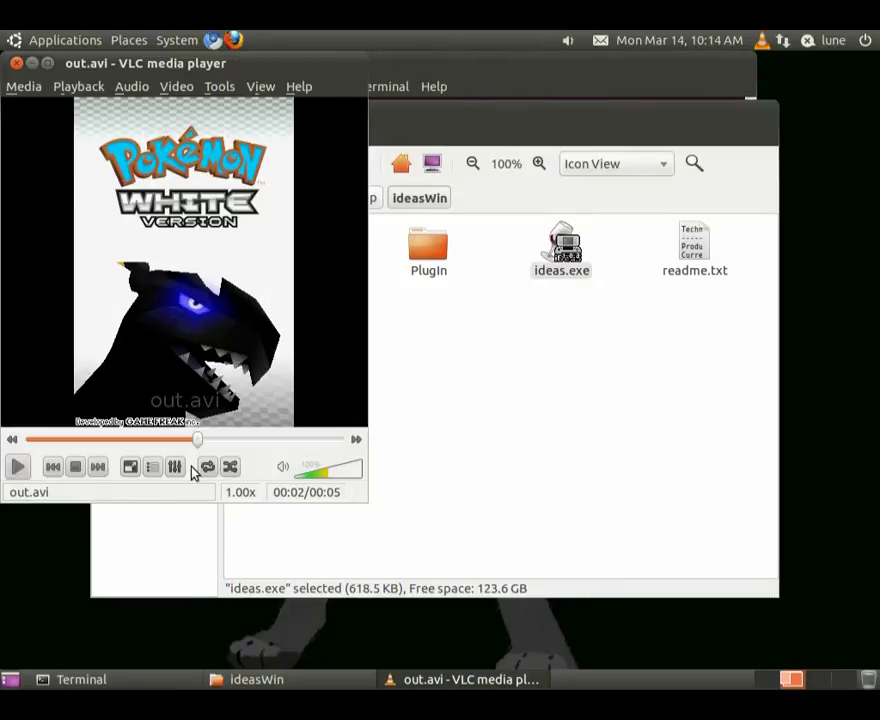
pyautogui.moveTo(197, 439); pyautogui.dragTo(18, 448)
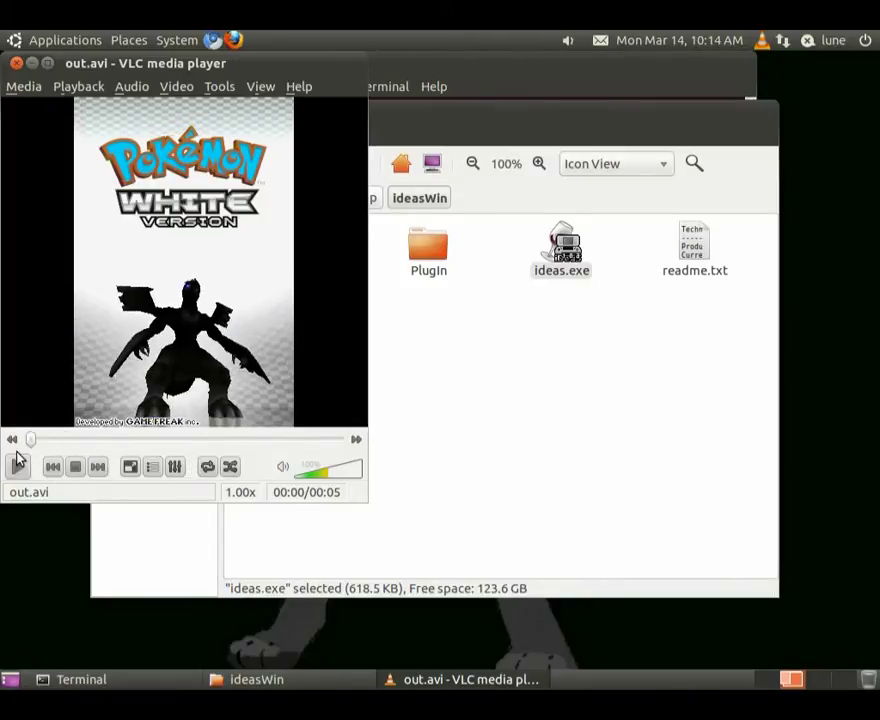
pyautogui.click(18, 461)
pyautogui.click(18, 462)
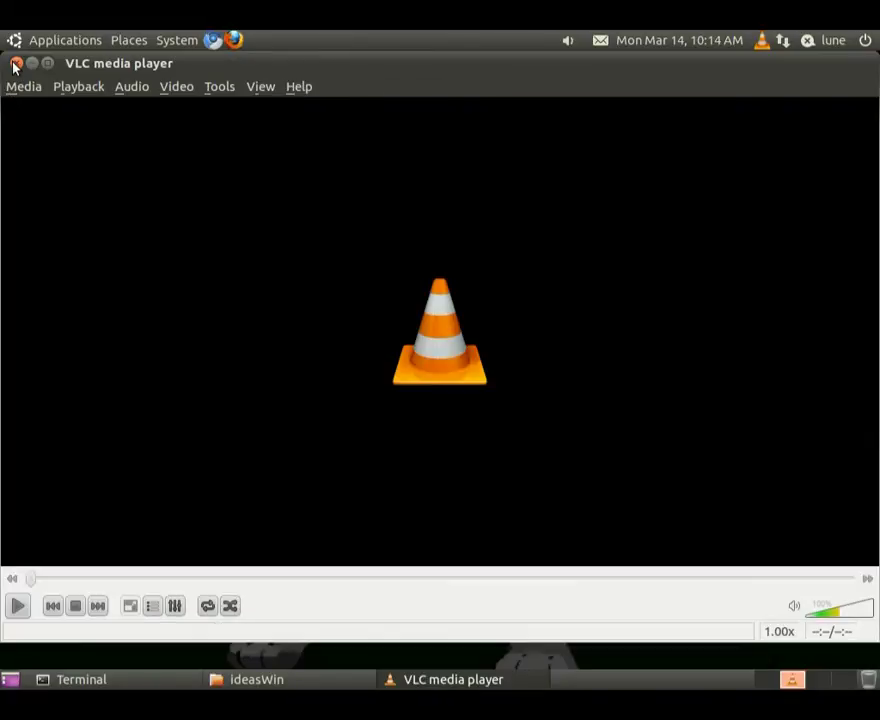
# Step: Close VLC and launch OpenShot Video Editor from the applications menu
pyautogui.click(15, 64)
pyautogui.click(56, 41)
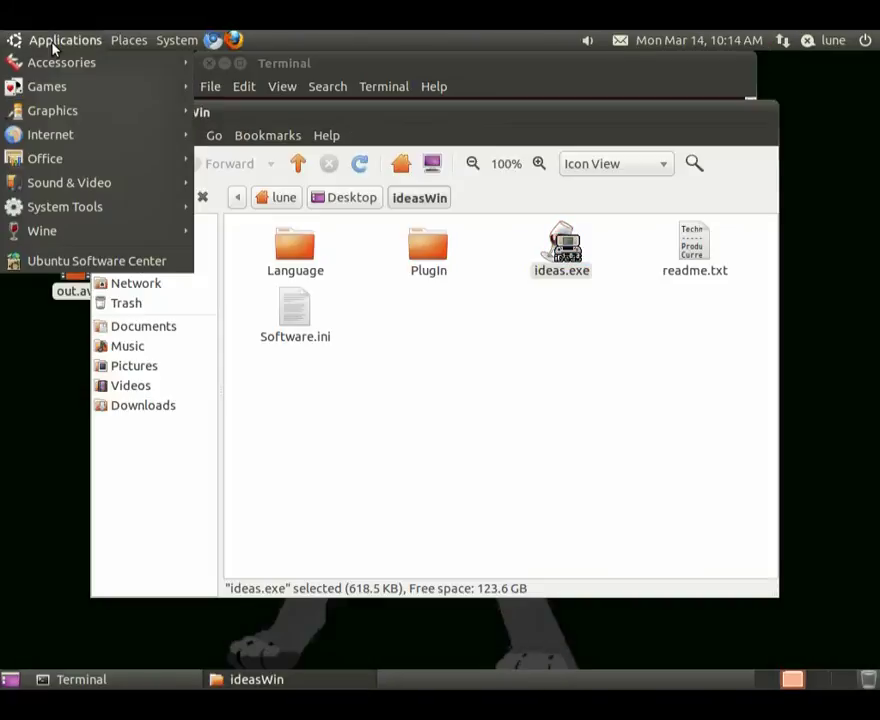
pyautogui.moveTo(78, 184)
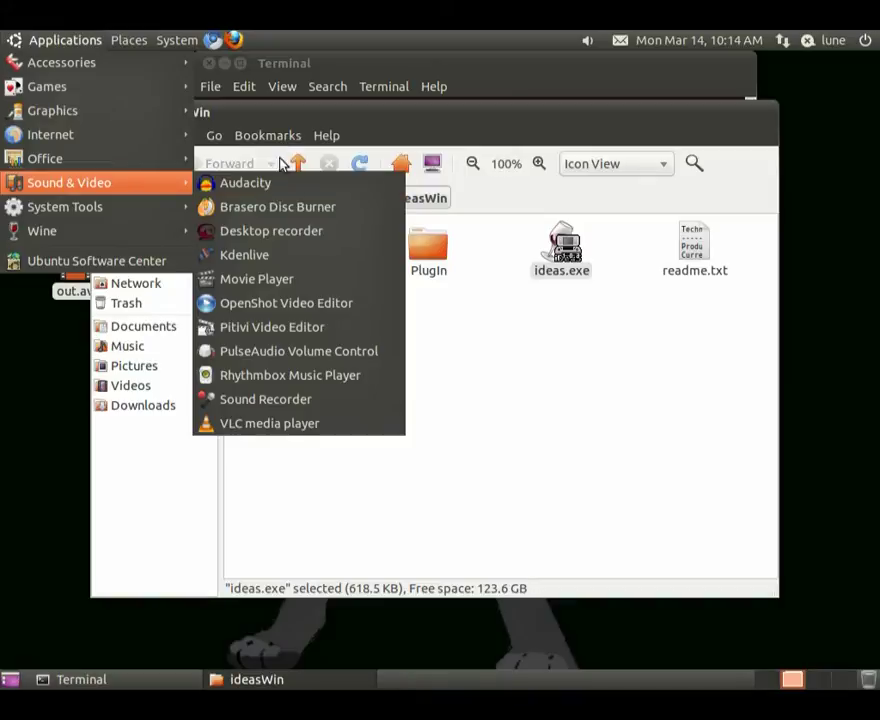
pyautogui.click(287, 303)
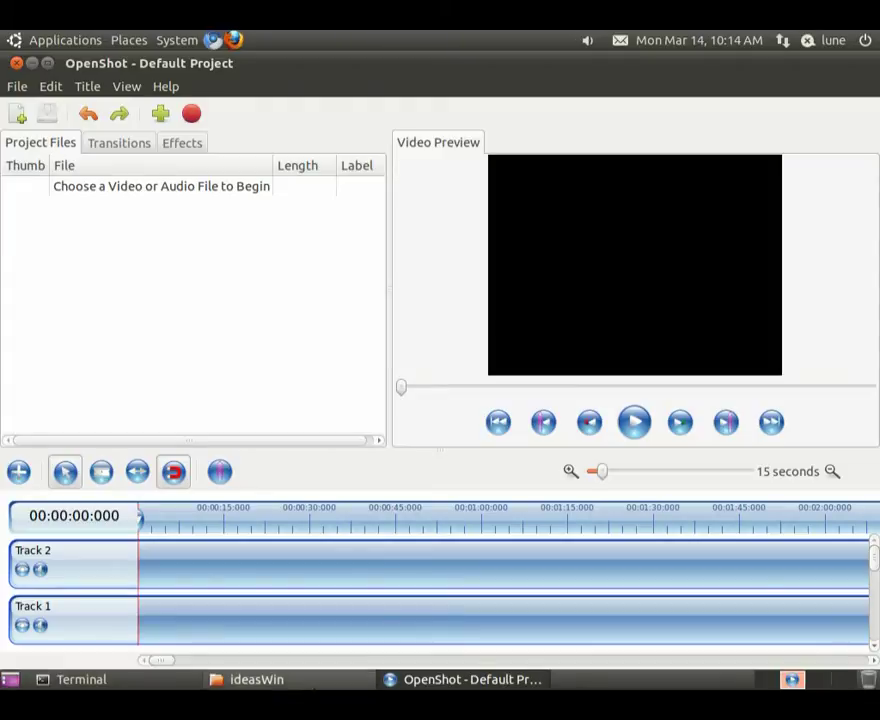
# Step: Drag out.avi from the Desktop into Project Files, then onto the start of Track 2
pyautogui.hotkey('alt', 'Tab')
pyautogui.click(346, 198)
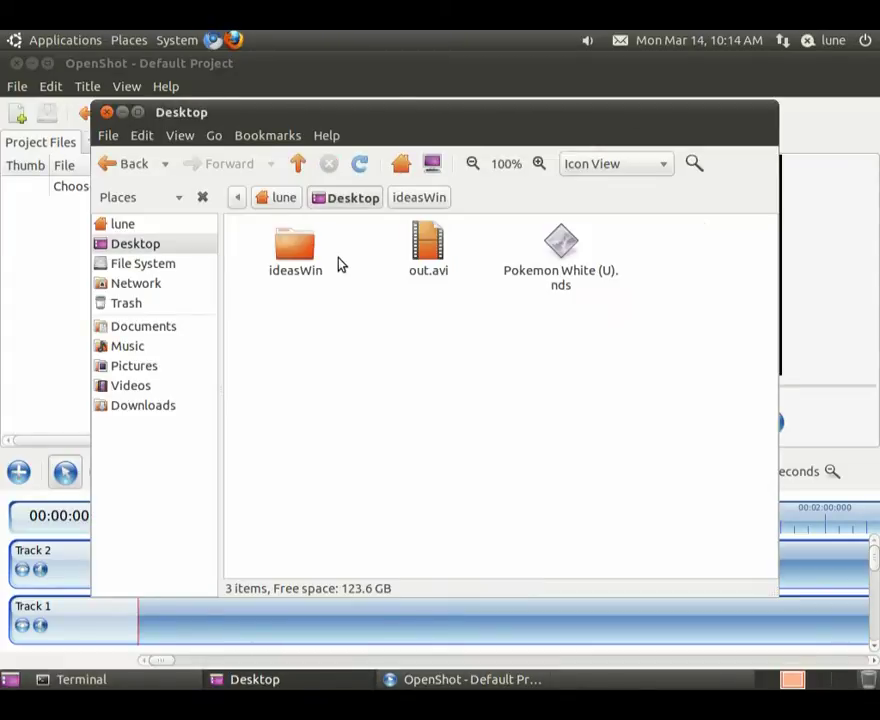
pyautogui.moveTo(415, 258); pyautogui.dragTo(32, 256)
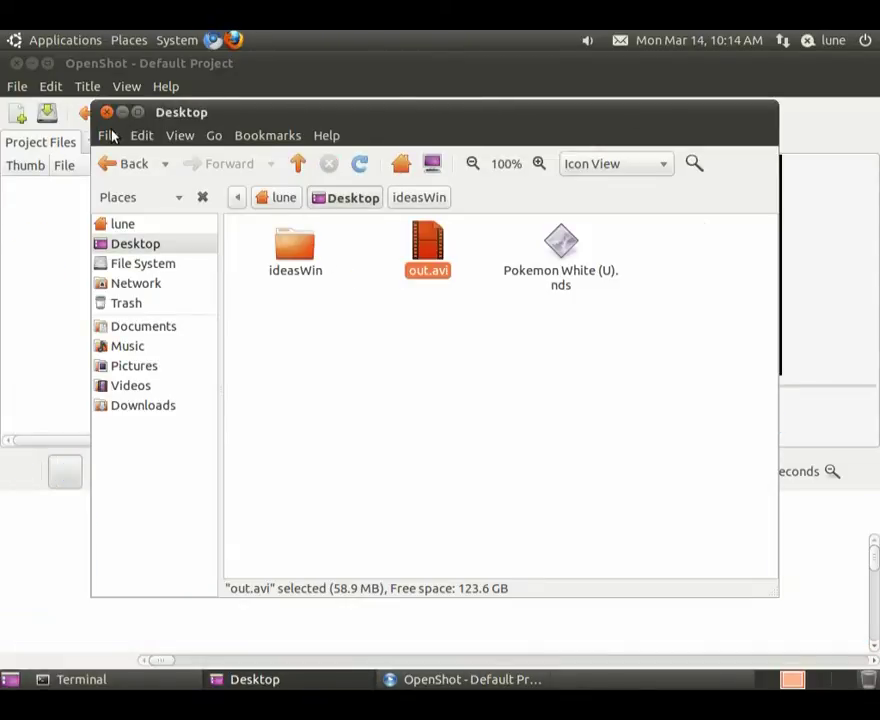
pyautogui.click(107, 112)
pyautogui.moveTo(80, 193); pyautogui.dragTo(157, 563)
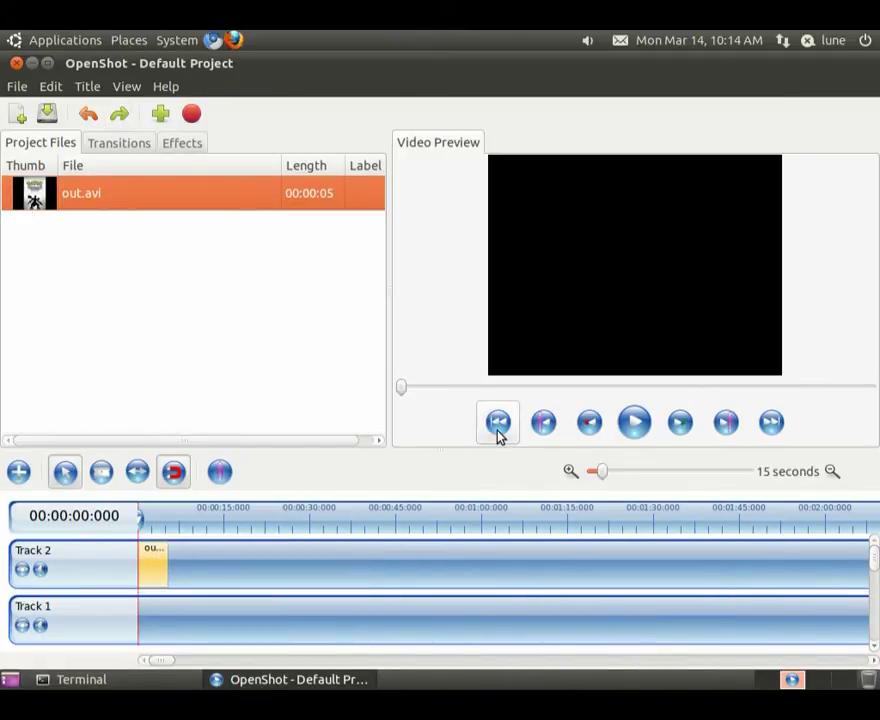
# Step: Play and pause the out.avi preview near two seconds, then go to Edit > Preferences
pyautogui.click(622, 424)
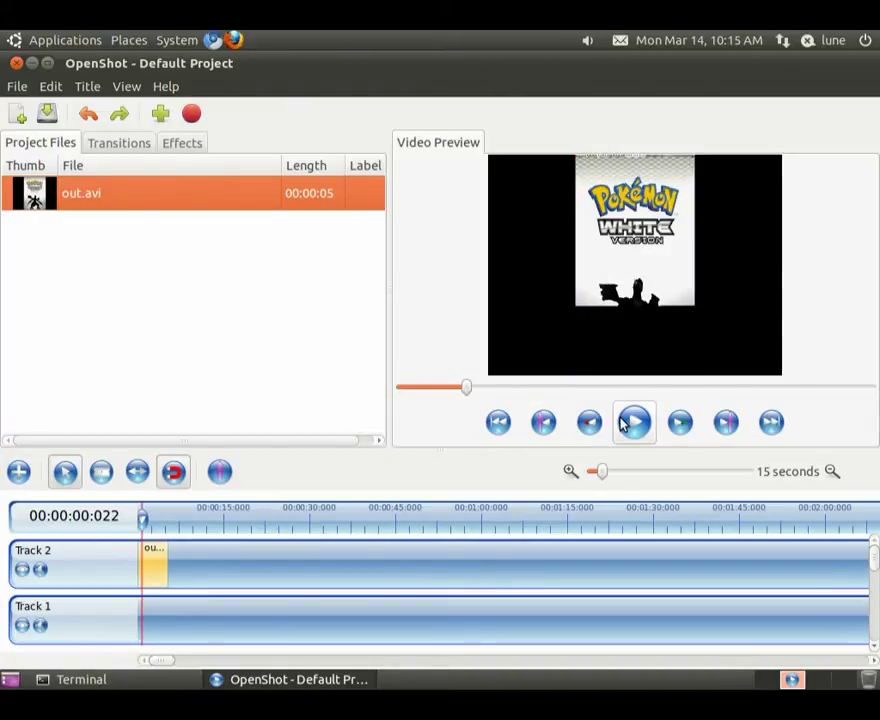
pyautogui.click(622, 424)
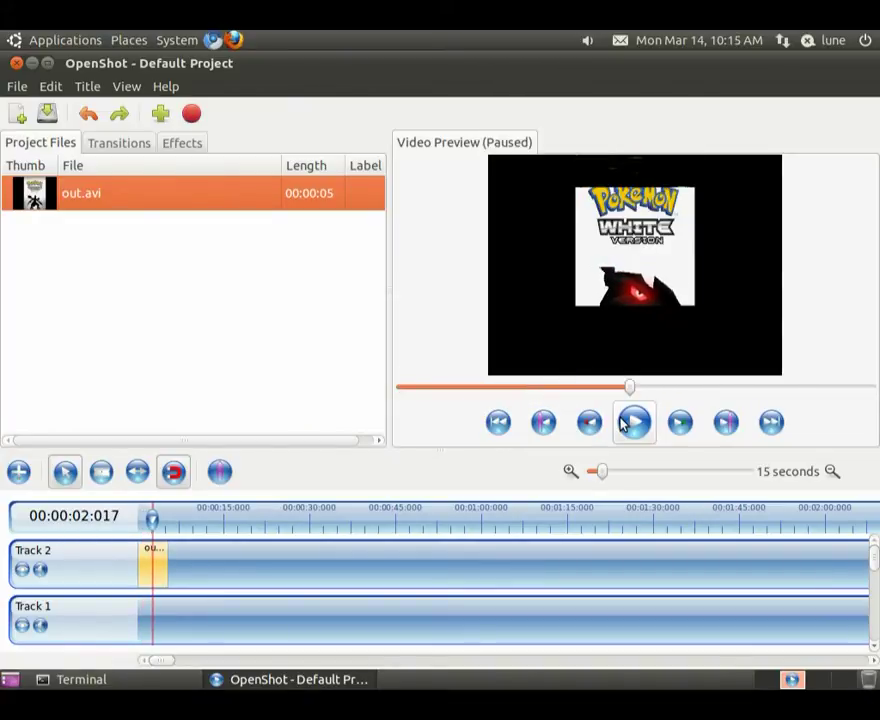
pyautogui.click(52, 87)
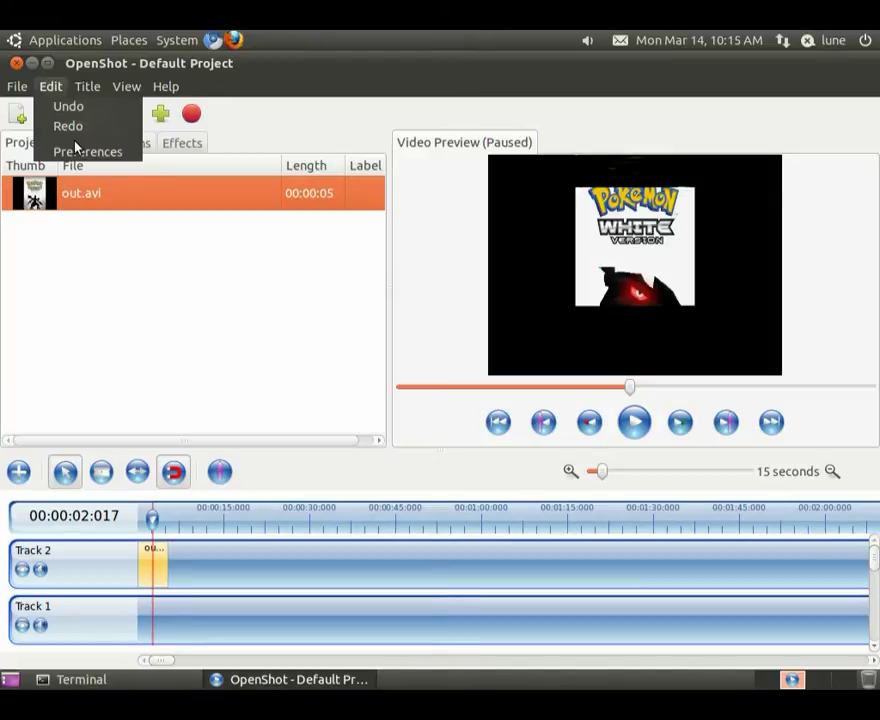
pyautogui.click(87, 154)
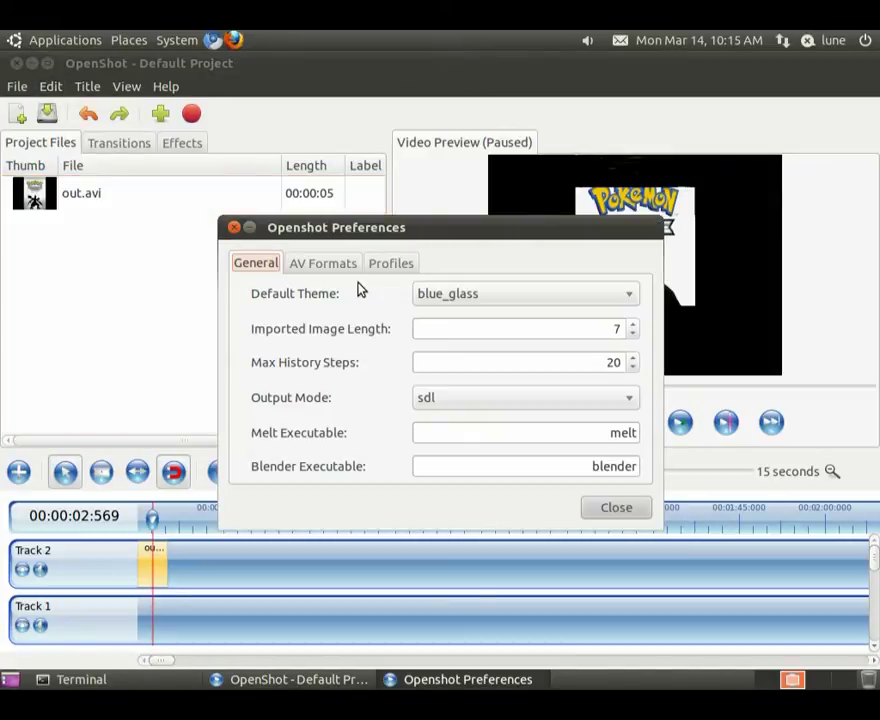
# Step: On the Profiles tab, keep 'test' as default profile and bring up the Profiles Manager
pyautogui.click(409, 268)
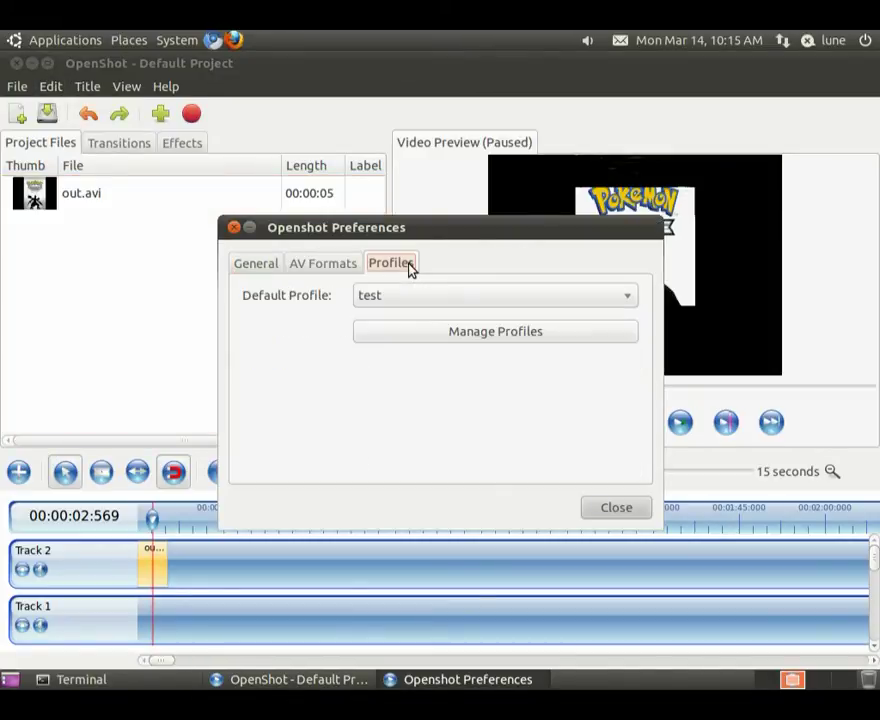
pyautogui.click(427, 296)
pyautogui.click(427, 296)
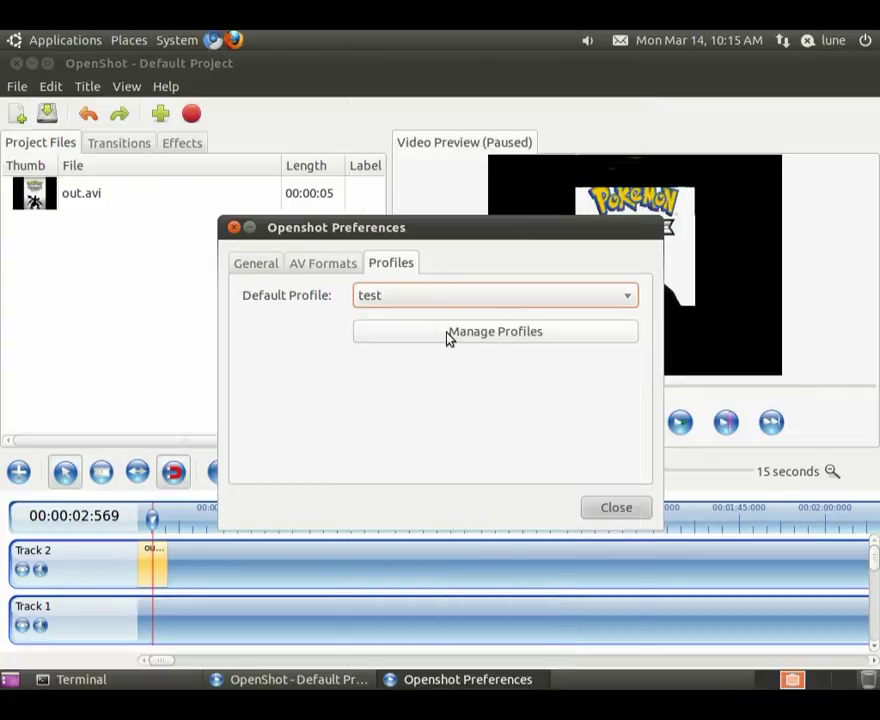
pyautogui.click(448, 337)
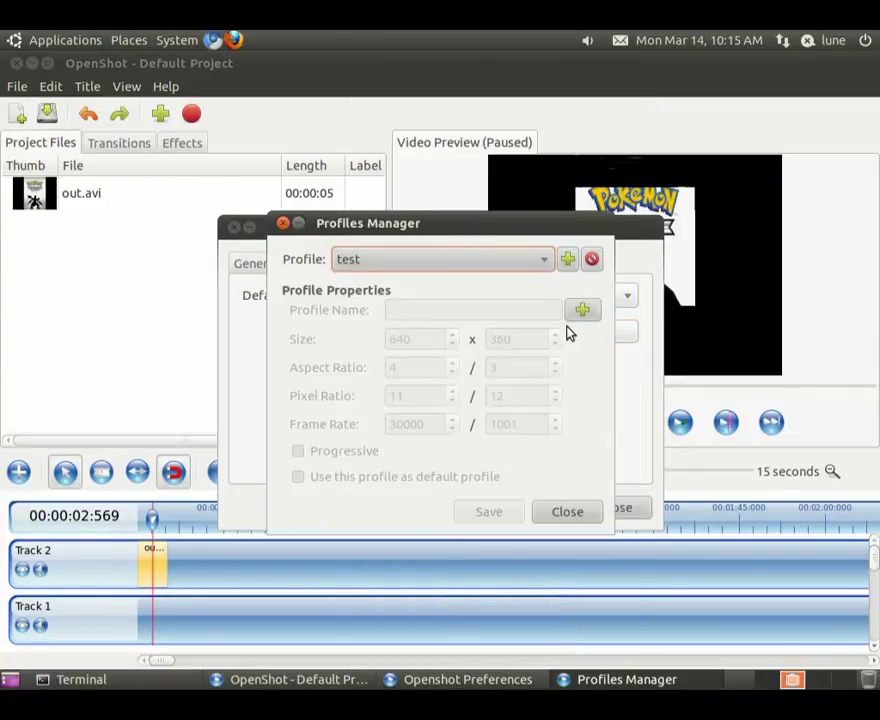
# Step: Keep test selected and start a new profile named test2 sized 257×398
pyautogui.click(515, 269)
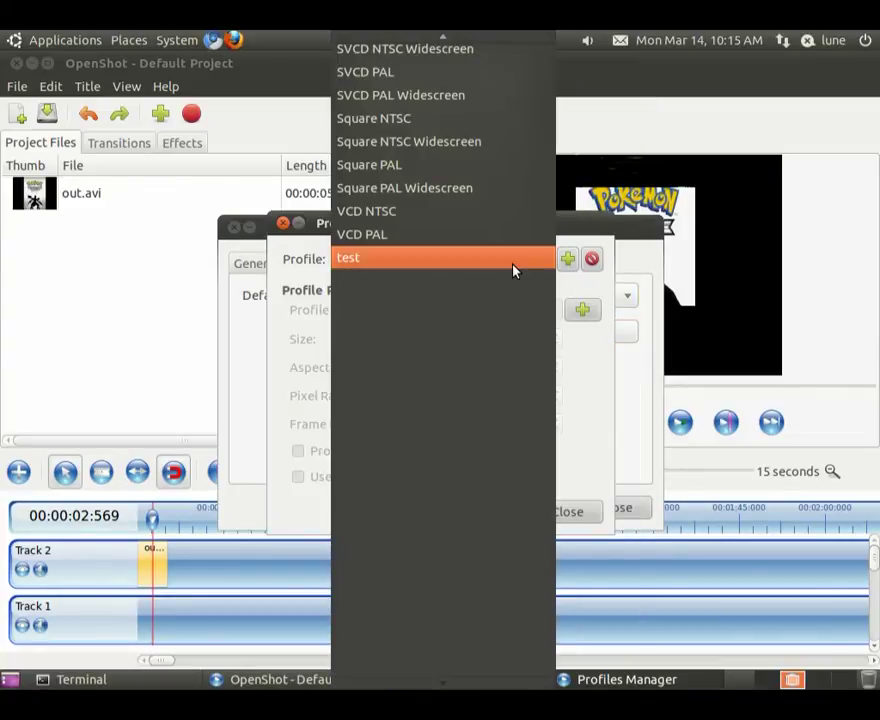
pyautogui.click(449, 373)
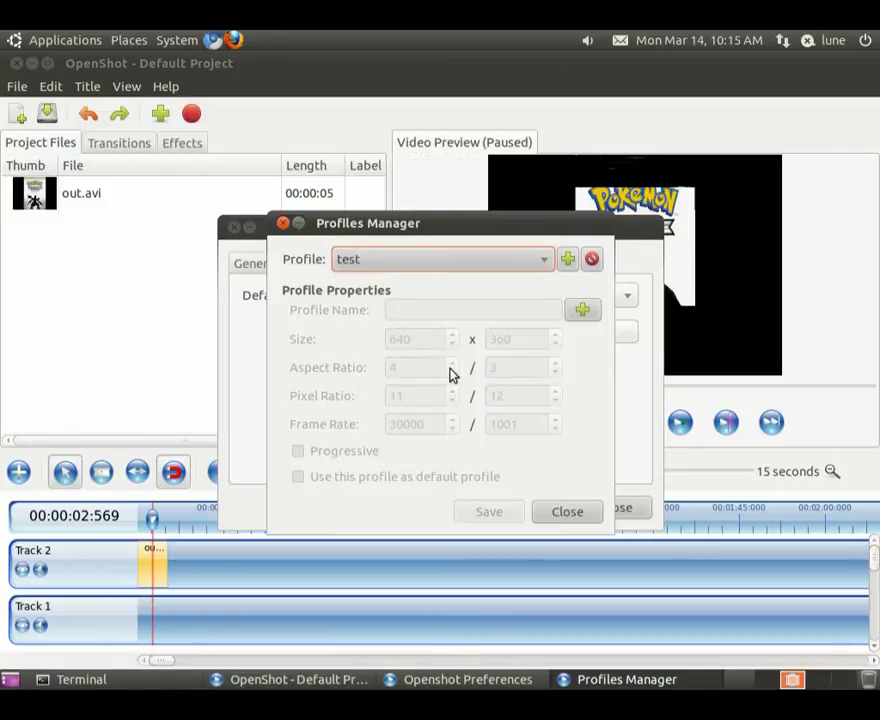
pyautogui.click(566, 259)
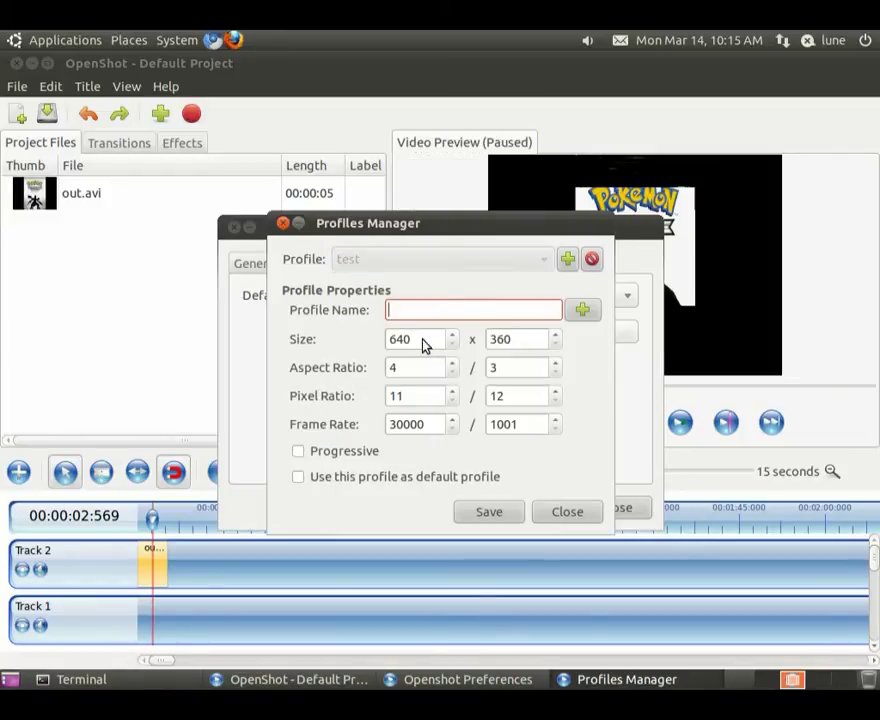
pyautogui.write('test2')
pyautogui.press('Tab')
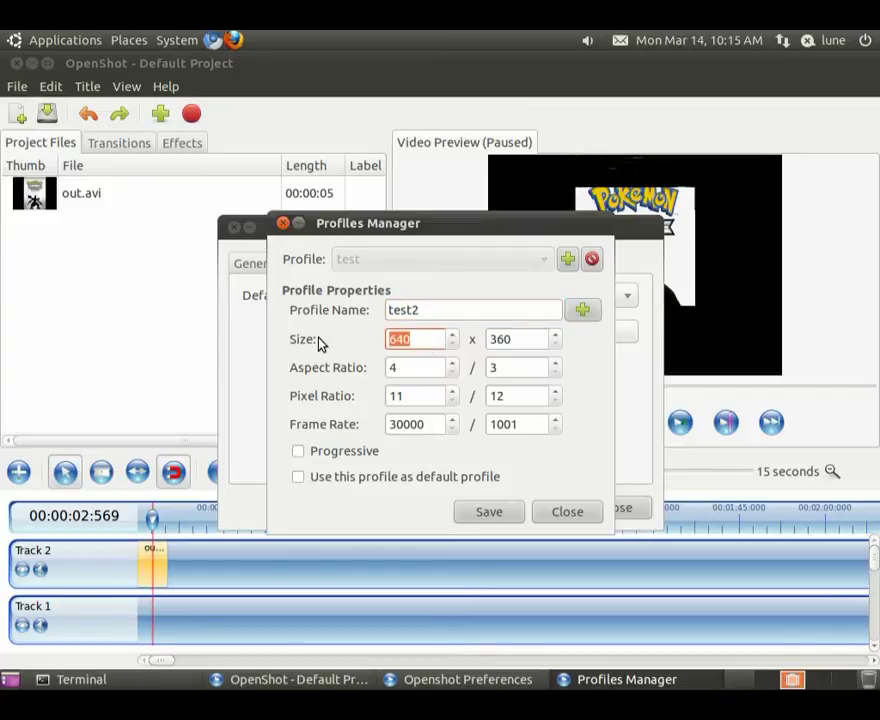
pyautogui.write('257')
pyautogui.press('Tab')
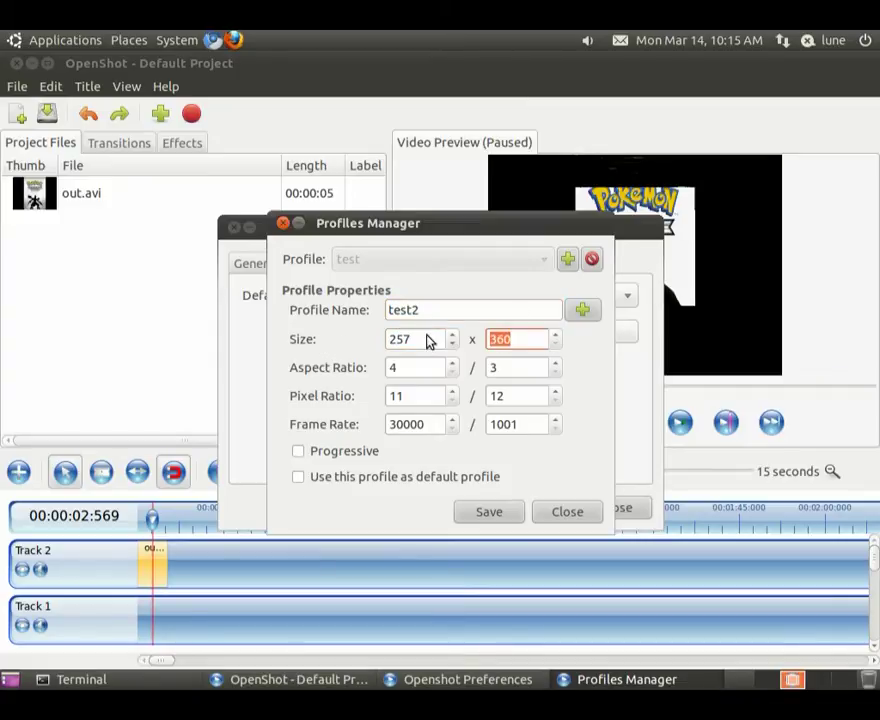
pyautogui.write('398')
# Step: Set test2's frame rate to 50000/1001, save it, then request its deletion
pyautogui.click(394, 424)
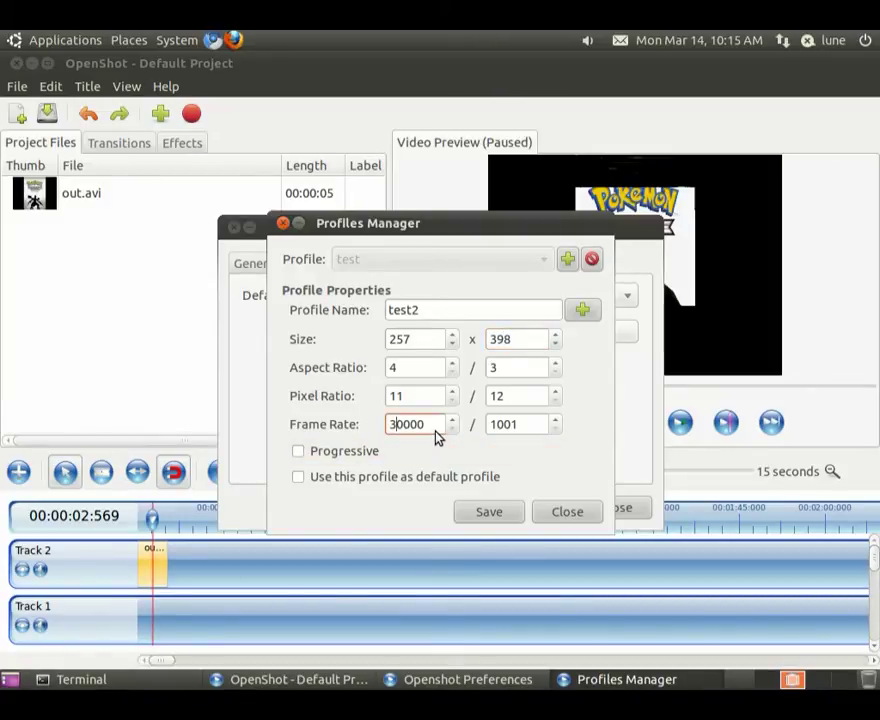
pyautogui.press('BackSpace')
pyautogui.write('6')
pyautogui.click(490, 512)
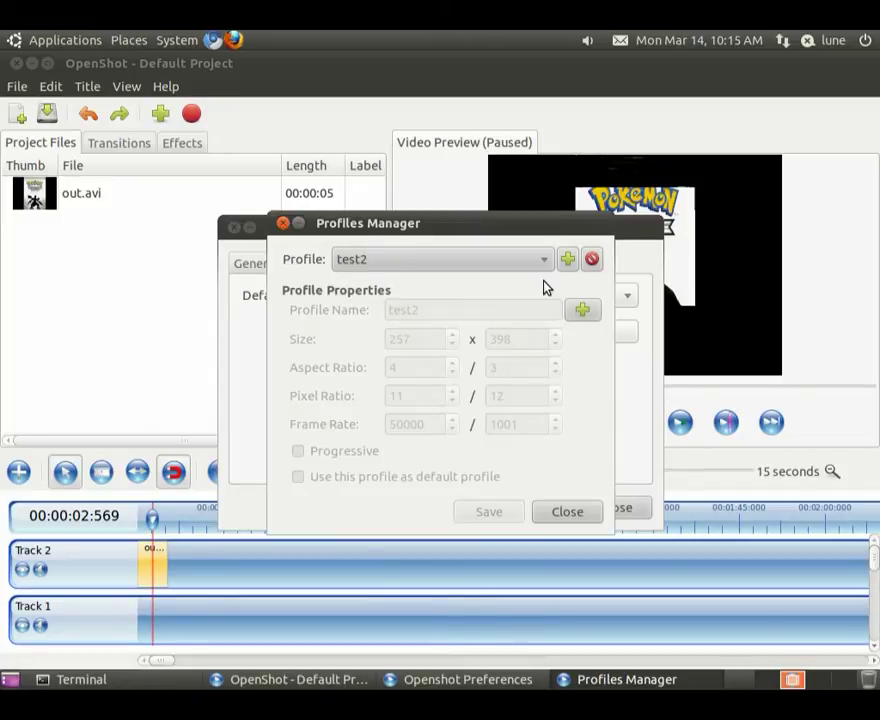
pyautogui.click(591, 260)
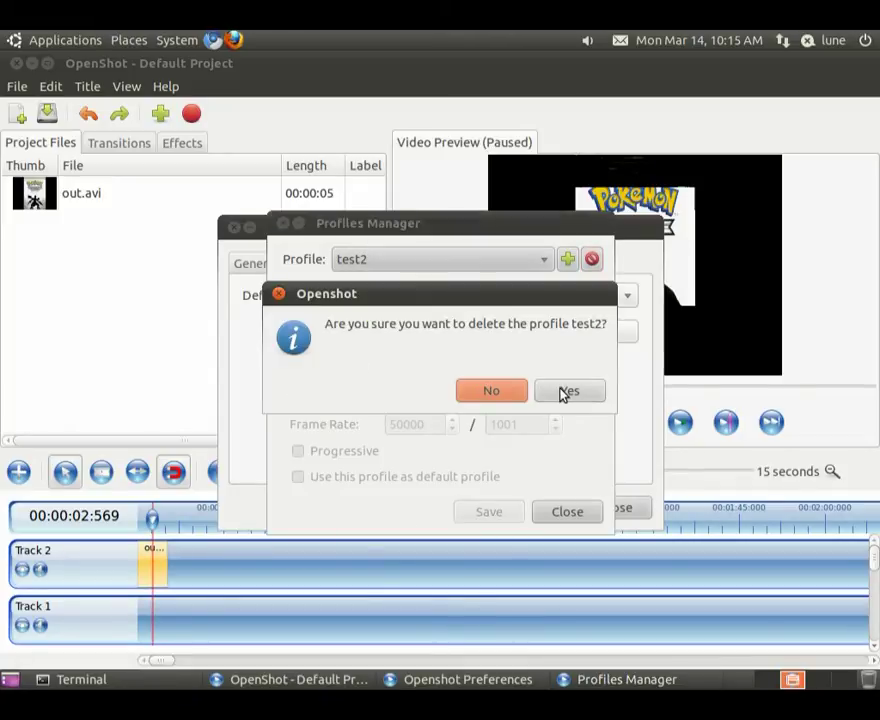
# Step: Confirm deleting test2, select the test profile, and cancel loading a profile from file
pyautogui.click(564, 392)
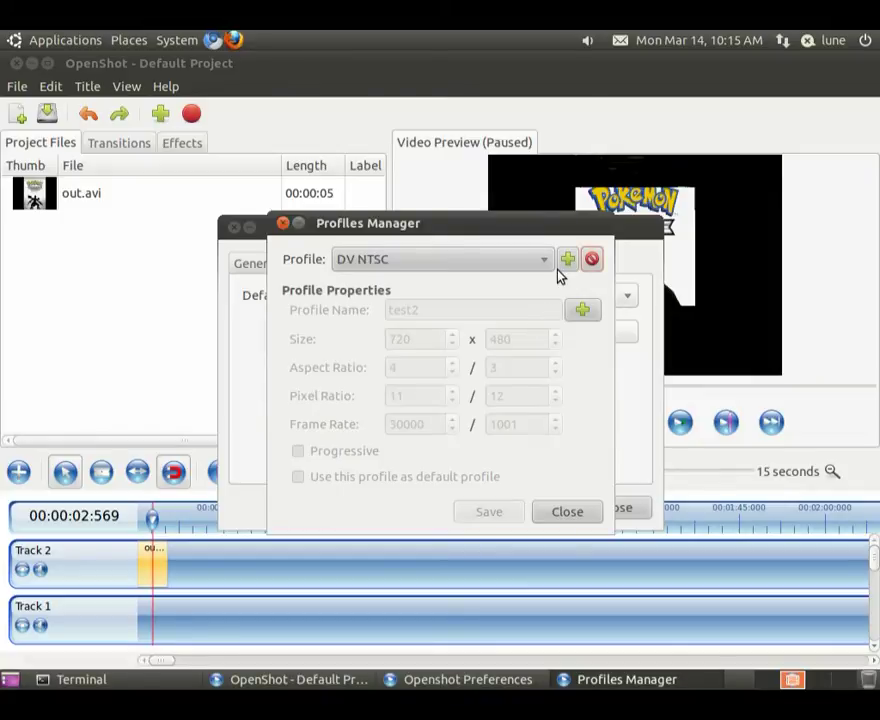
pyautogui.scroll(-6, 507, 665)
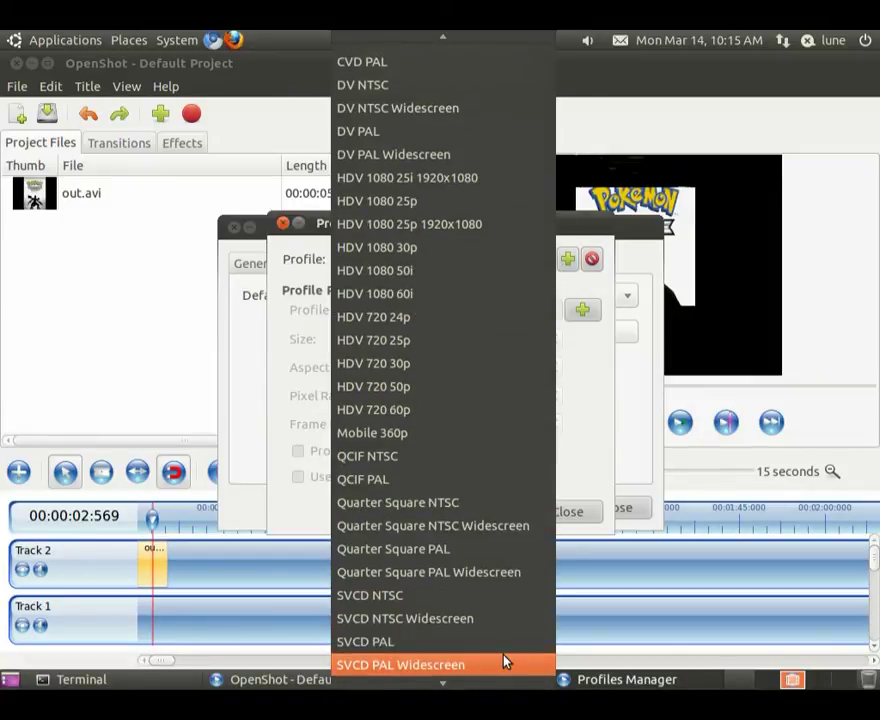
pyautogui.click(507, 665)
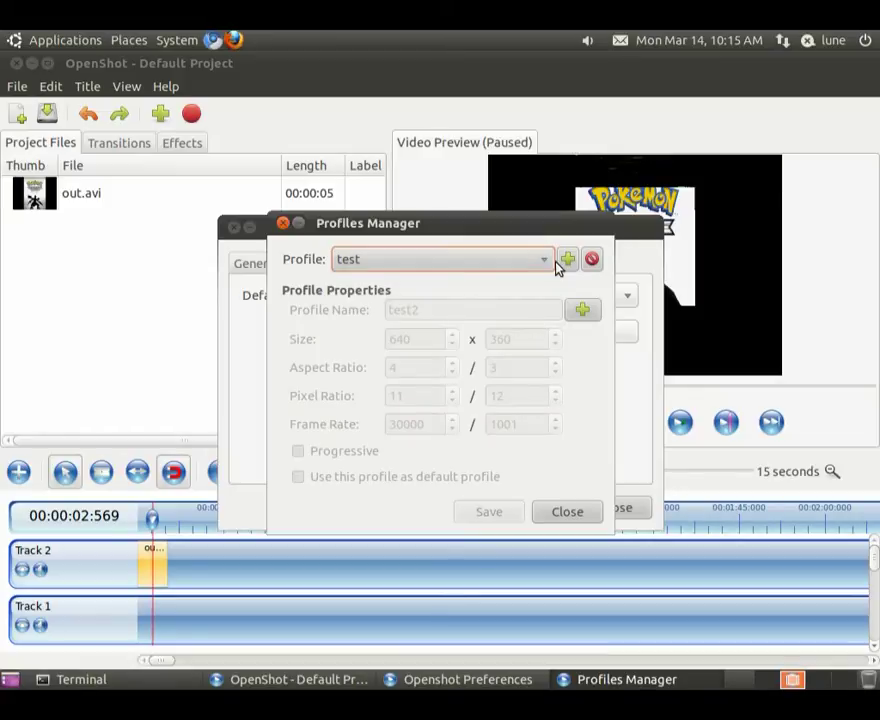
pyautogui.click(582, 309)
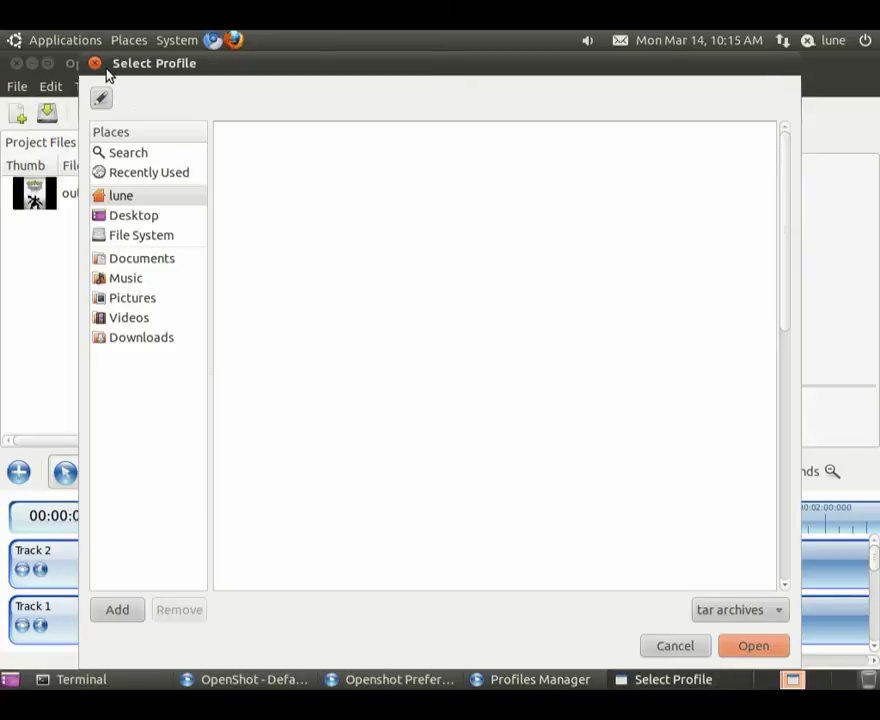
pyautogui.click(94, 63)
# Step: Resave test2 at 257×398 with a 60/60 frame rate and close the profile manager
pyautogui.click(569, 261)
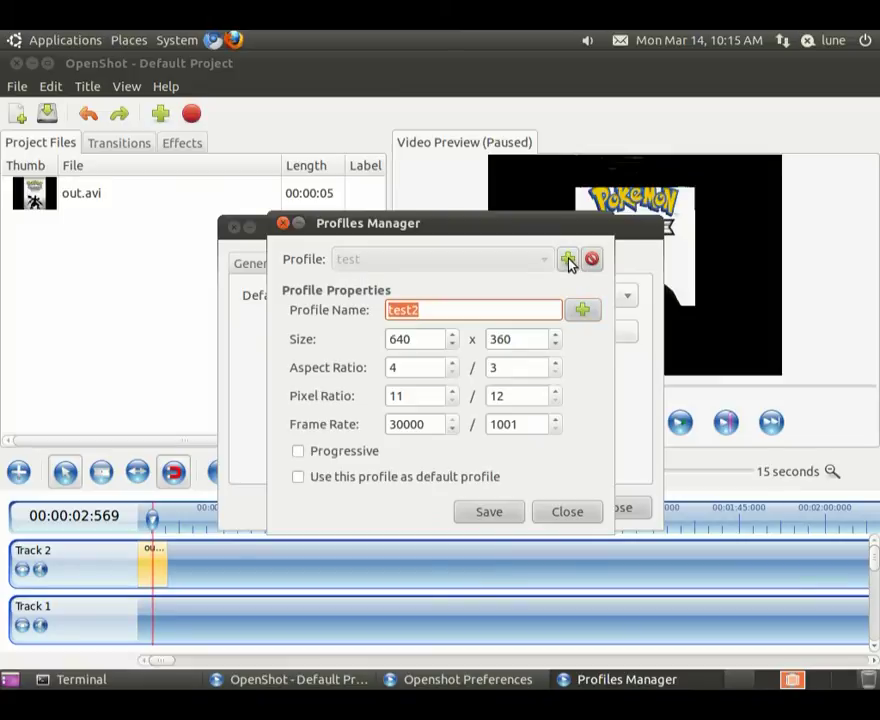
pyautogui.doubleClick(433, 341)
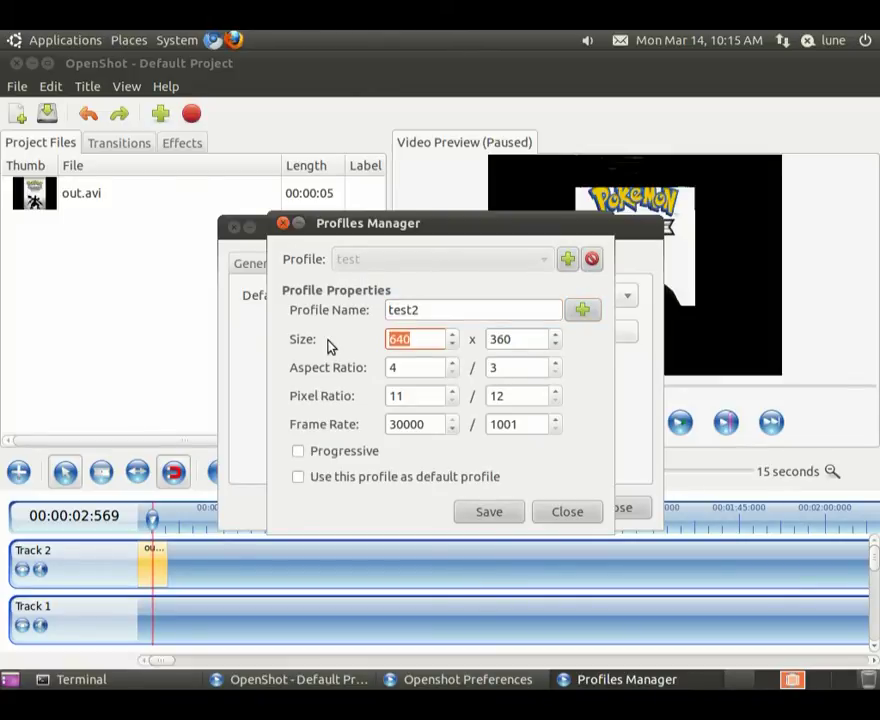
pyautogui.write('2')
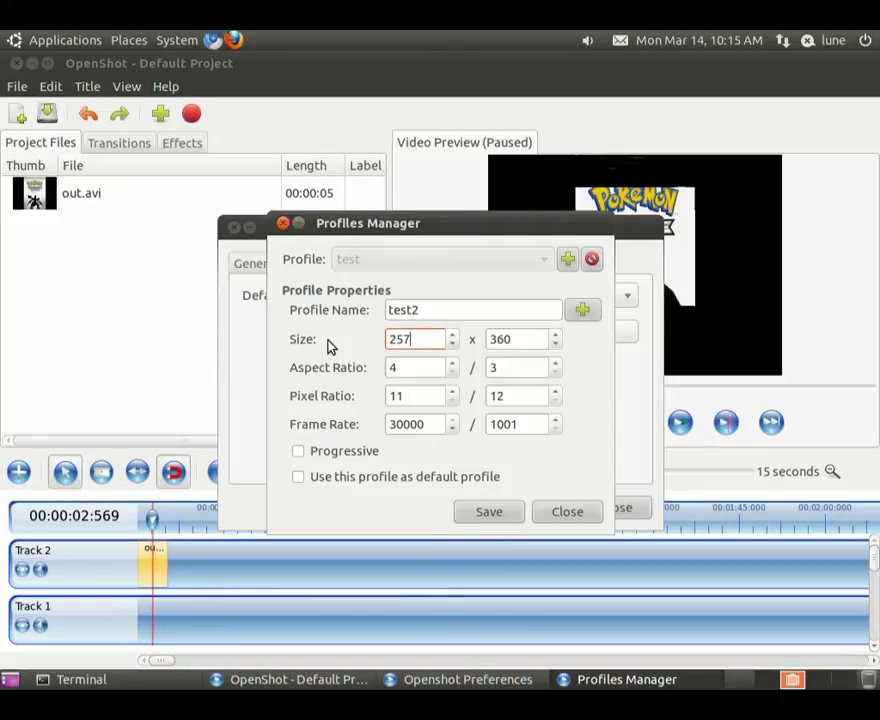
pyautogui.write('57')
pyautogui.doubleClick(540, 340)
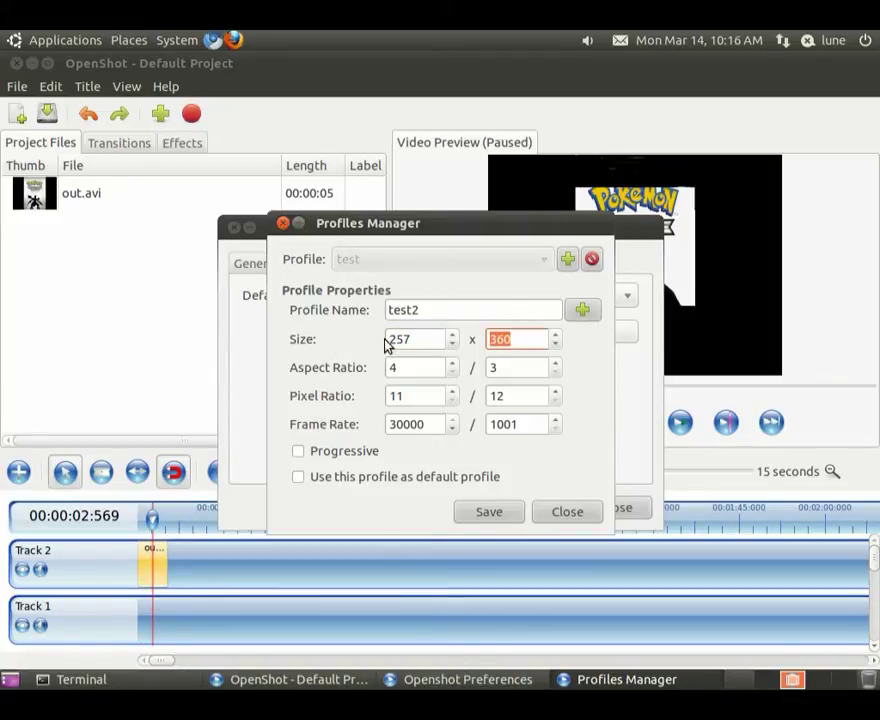
pyautogui.write('398')
pyautogui.doubleClick(434, 428)
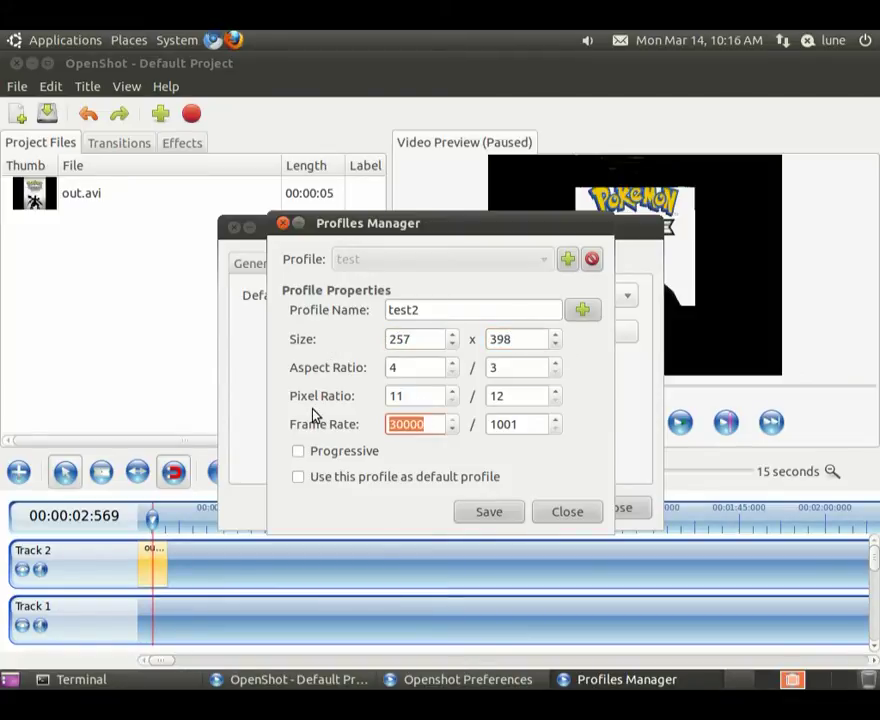
pyautogui.write('60')
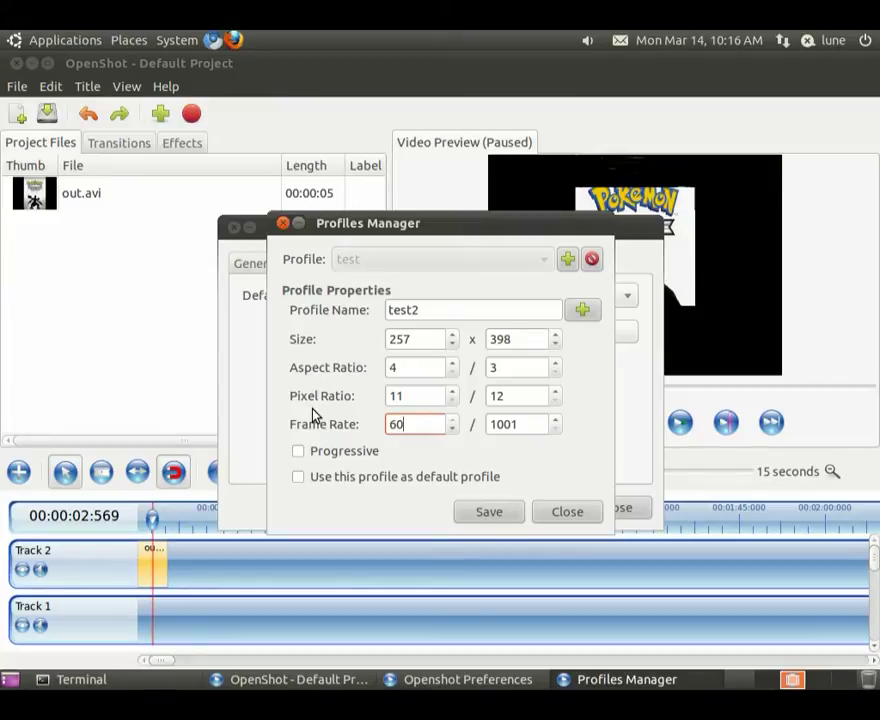
pyautogui.doubleClick(527, 425)
pyautogui.write('60')
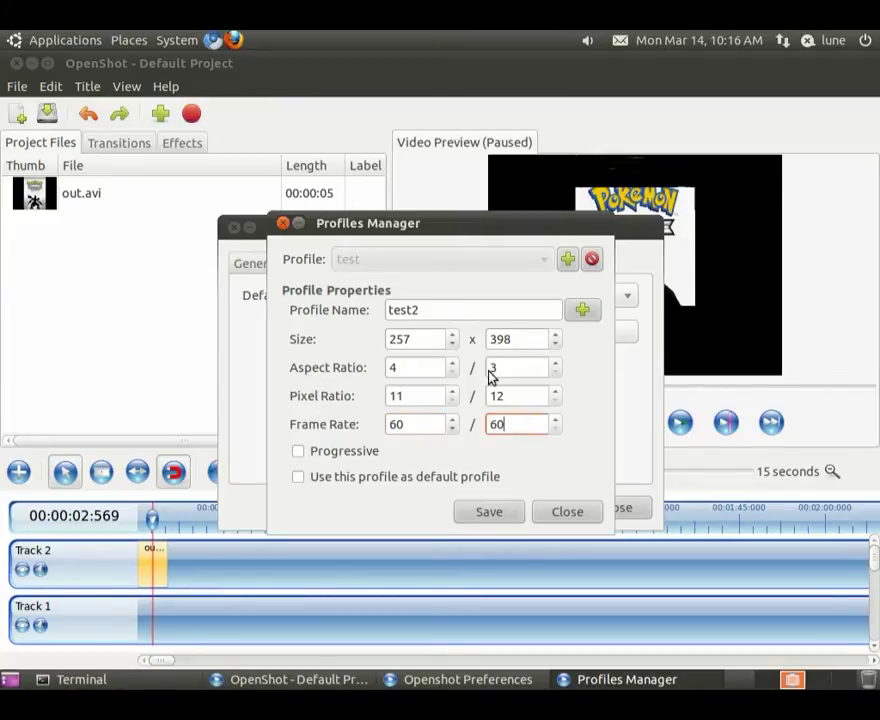
pyautogui.click(511, 516)
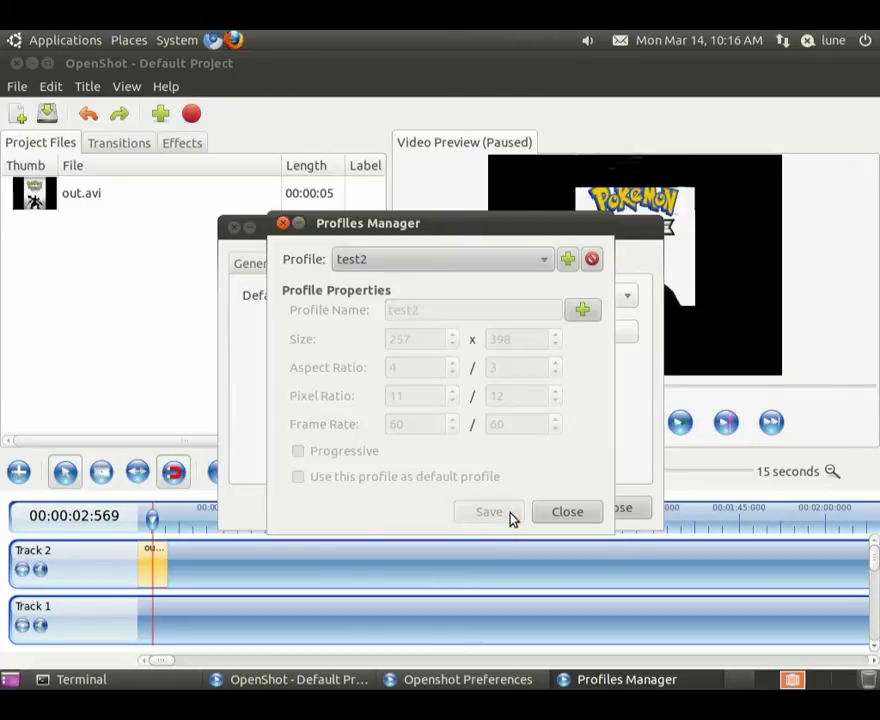
pyautogui.click(545, 514)
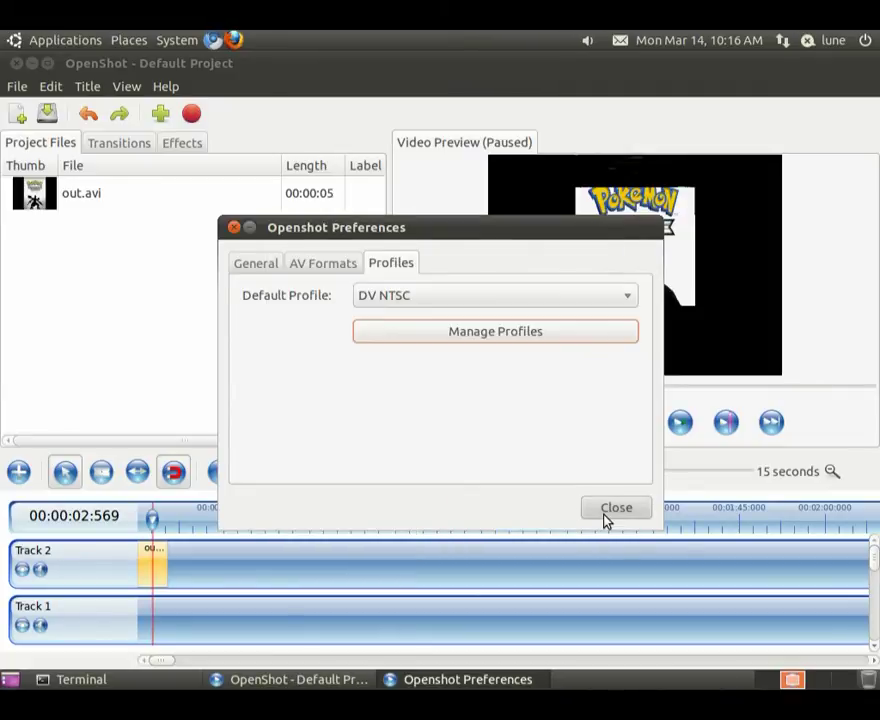
# Step: Pick test2 from the bottom of the Default Profile list
pyautogui.click(534, 300)
pyautogui.click(507, 333)
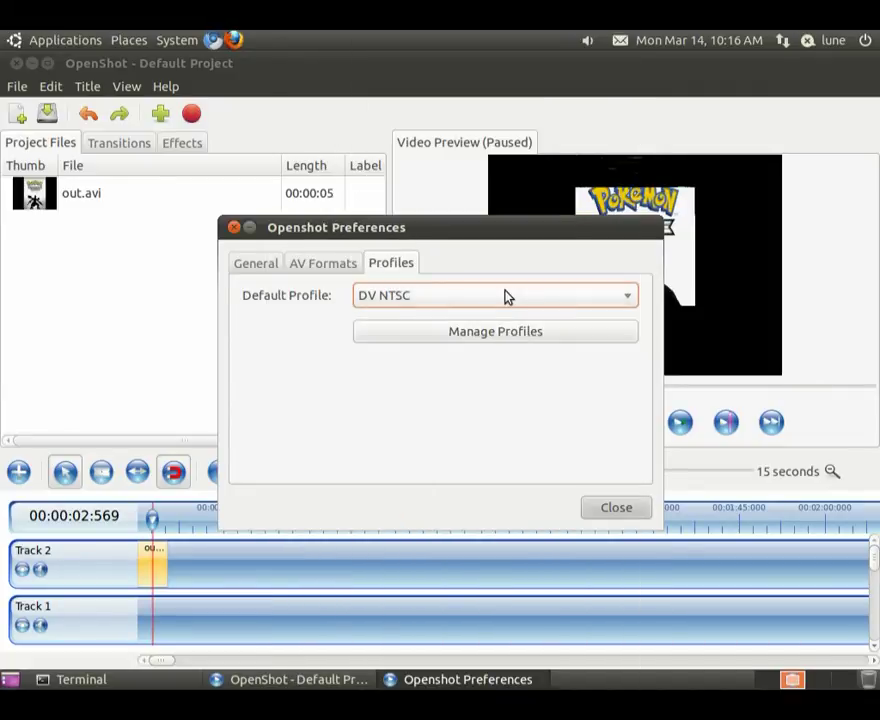
pyautogui.click(505, 296)
pyautogui.scroll(-5, 425, 637)
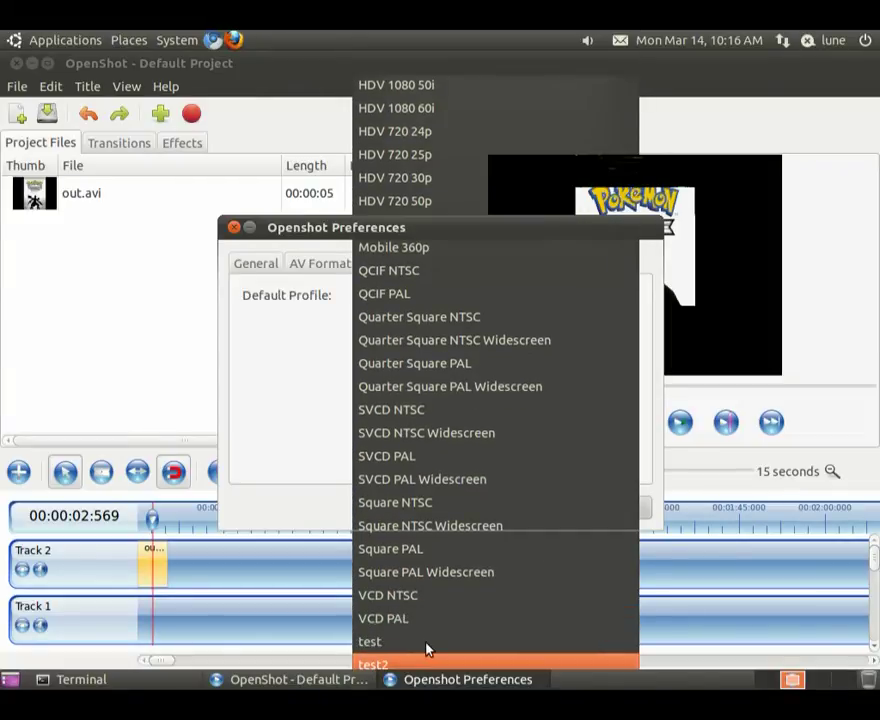
pyautogui.click(424, 661)
# Step: Close Preferences and play the out.avi preview, briefly pausing and nudging it back
pyautogui.click(612, 506)
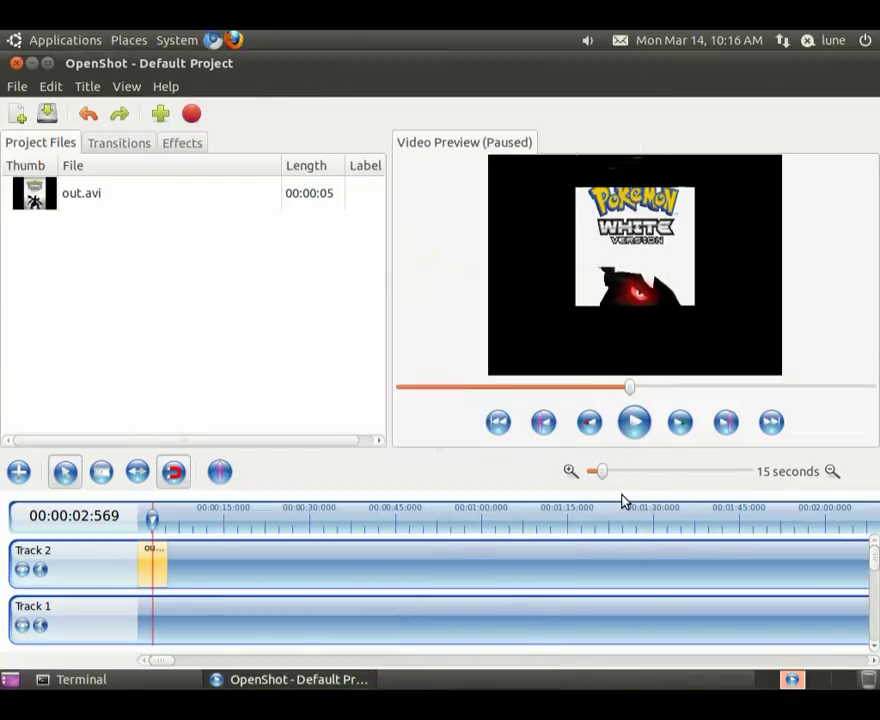
pyautogui.click(633, 426)
pyautogui.click(630, 428)
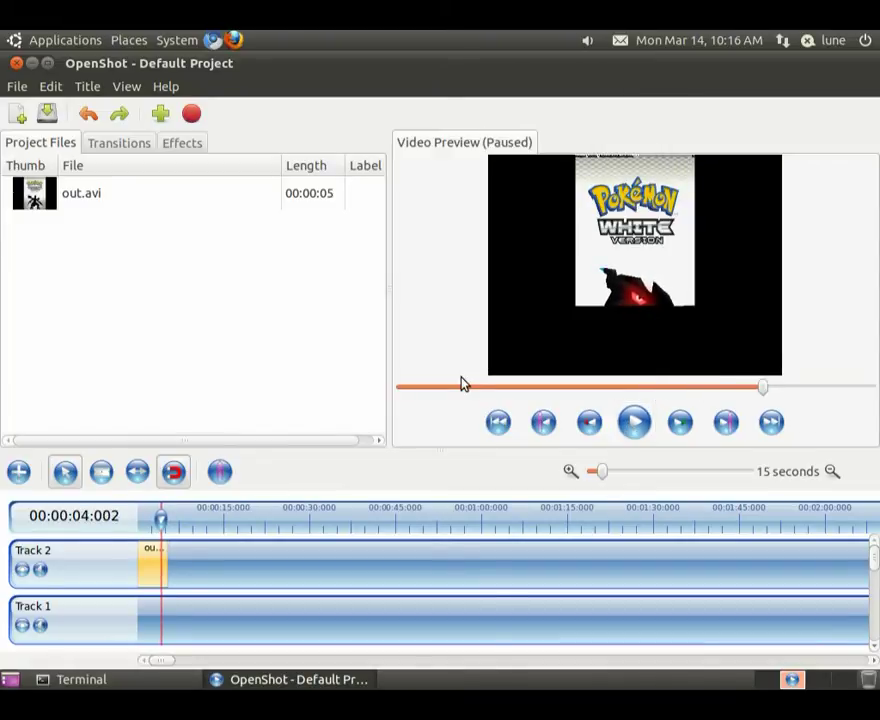
pyautogui.moveTo(408, 387); pyautogui.dragTo(405, 387)
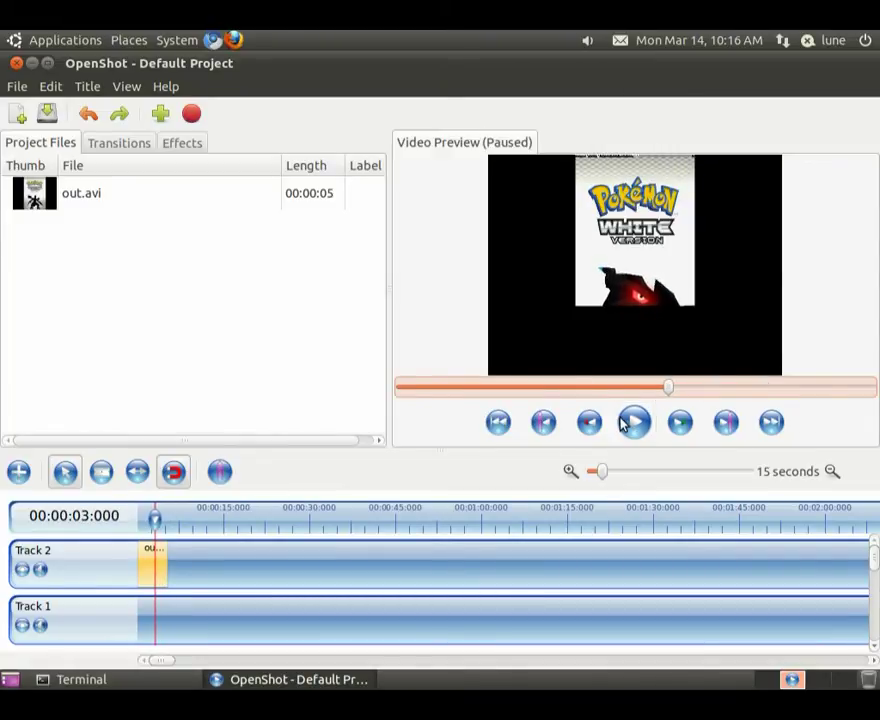
pyautogui.click(628, 422)
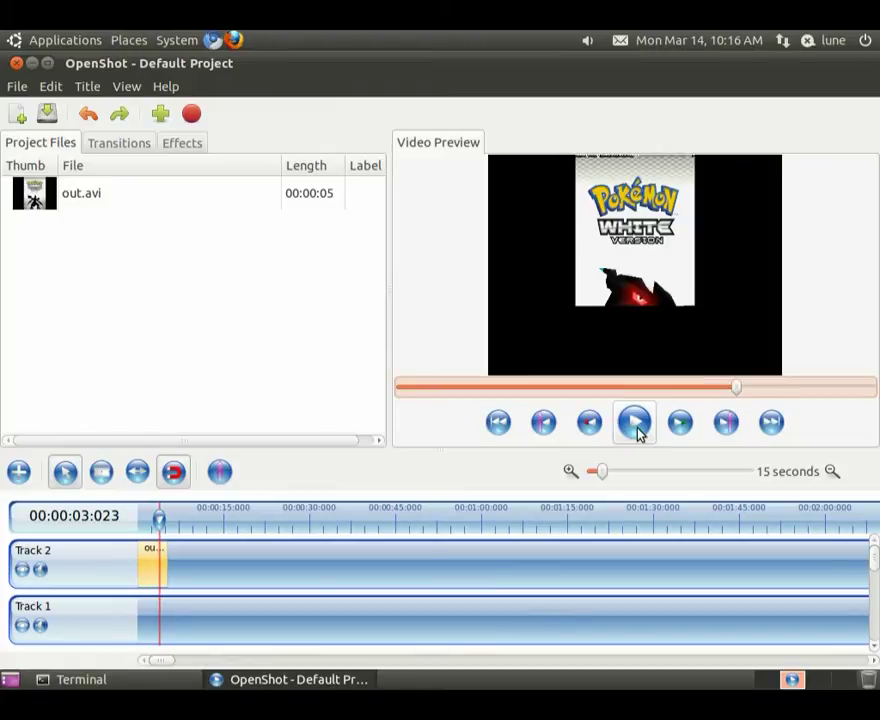
# Step: Rewind the out.avi preview to 00:00:00:002 and close OpenShot
pyautogui.click(463, 391)
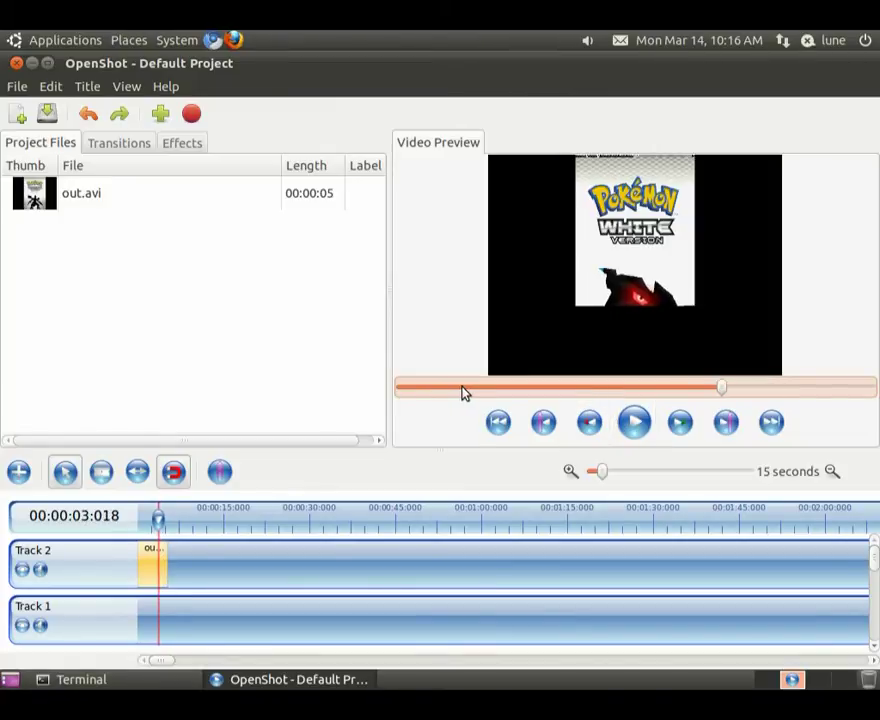
pyautogui.click(682, 395)
pyautogui.click(588, 392)
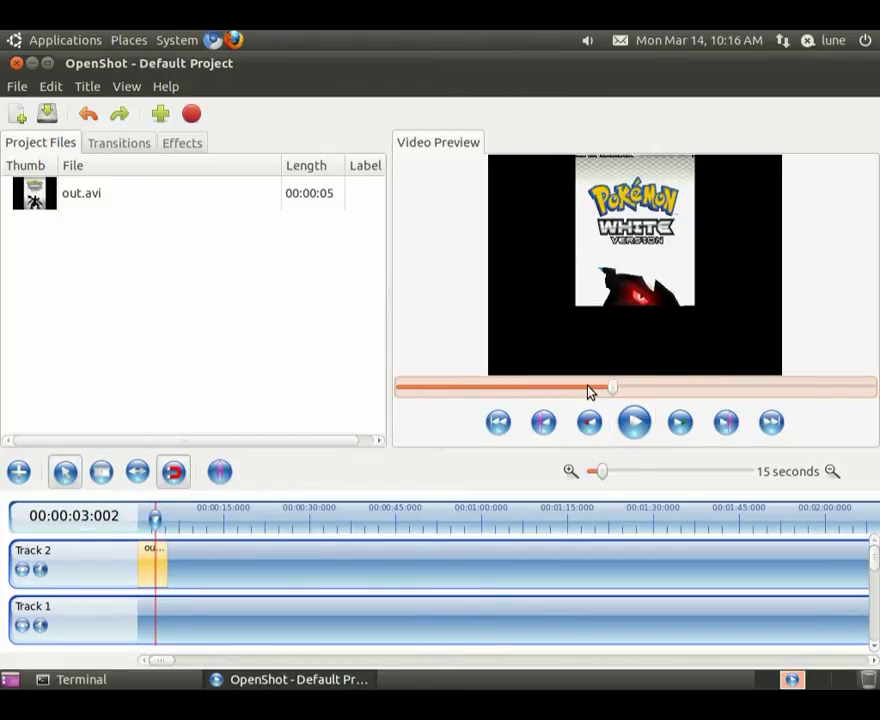
pyautogui.moveTo(588, 392); pyautogui.dragTo(387, 387)
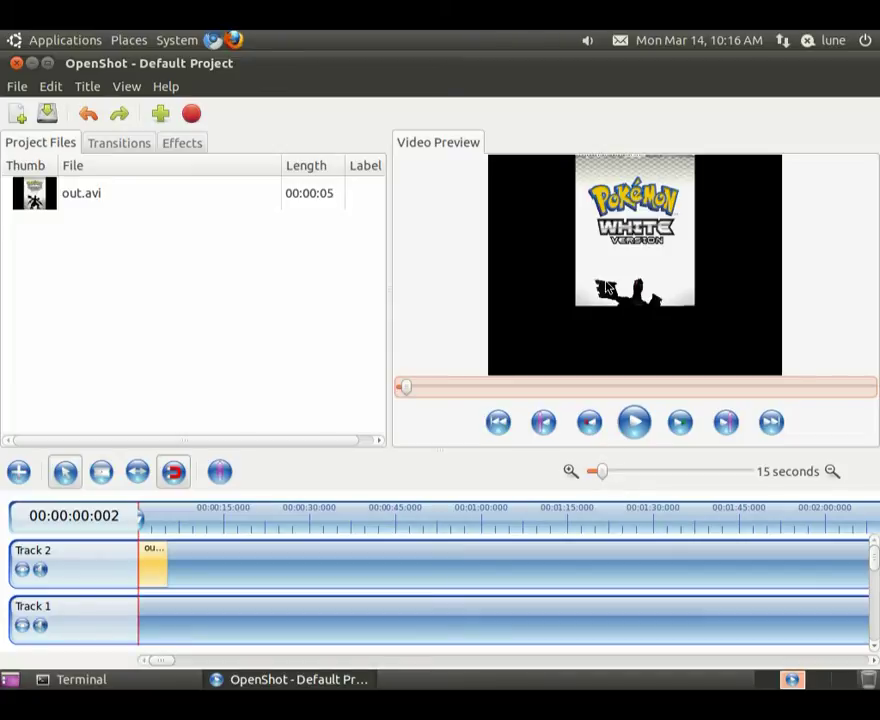
pyautogui.click(15, 63)
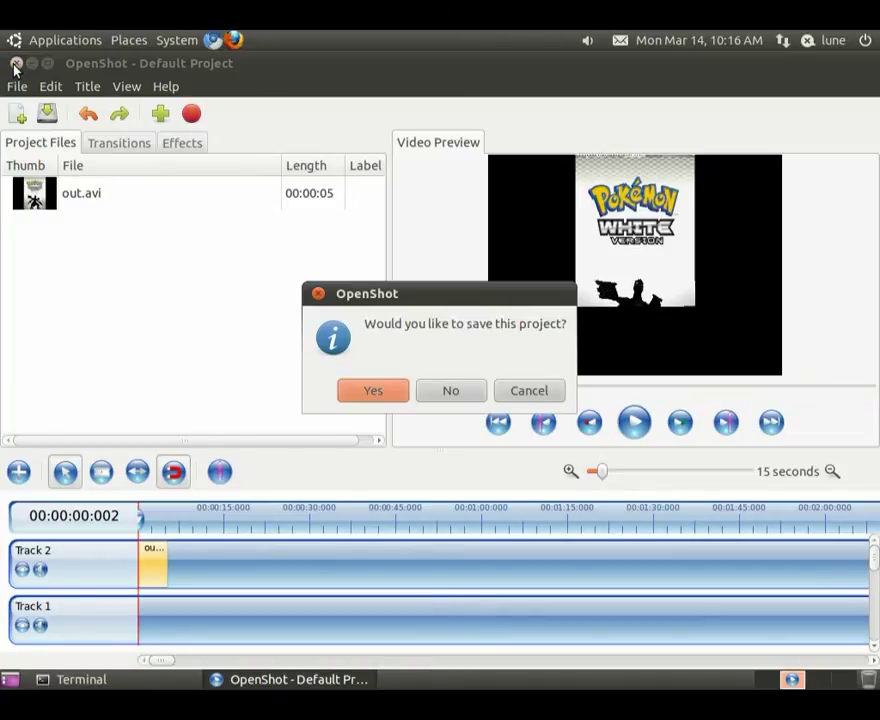
# Step: Quit OpenShot without saving, open Documents/blender-2.56a-beta-linux-glibc27-i686, and launch blender
pyautogui.click(466, 396)
pyautogui.click(110, 38)
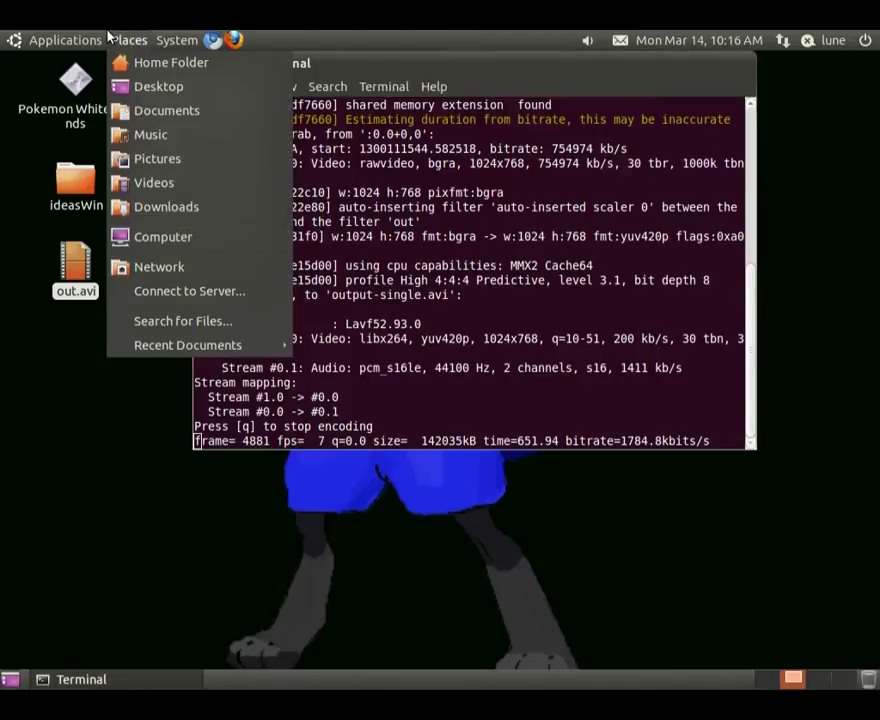
pyautogui.click(133, 109)
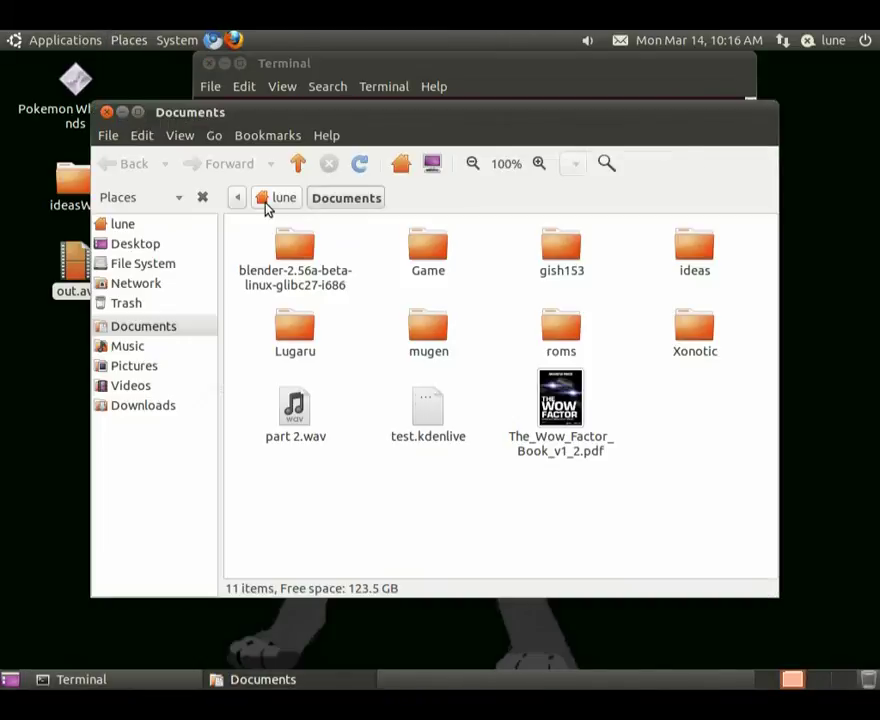
pyautogui.doubleClick(294, 245)
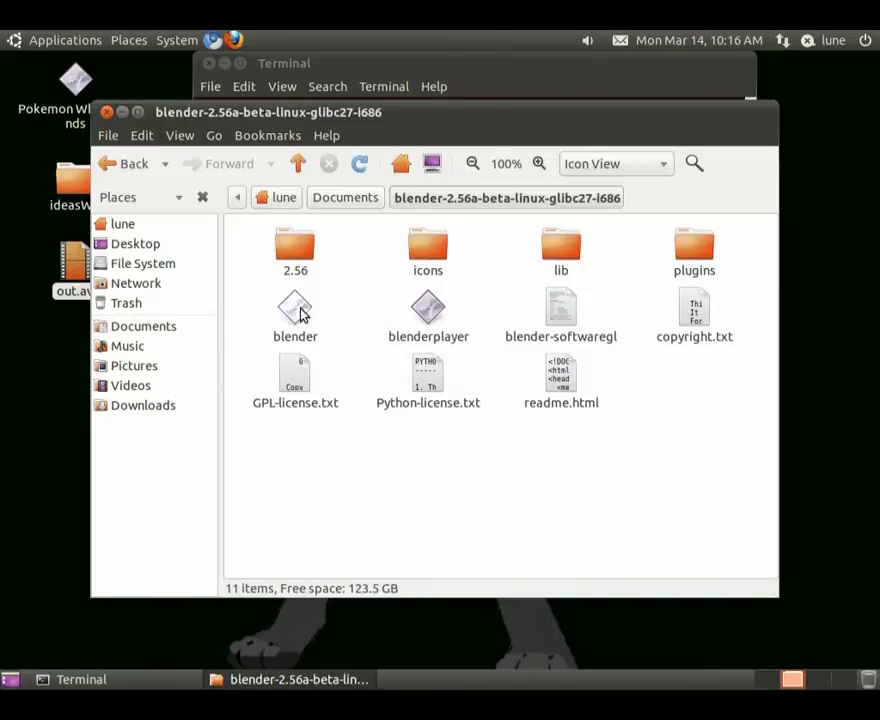
pyautogui.doubleClick(300, 312)
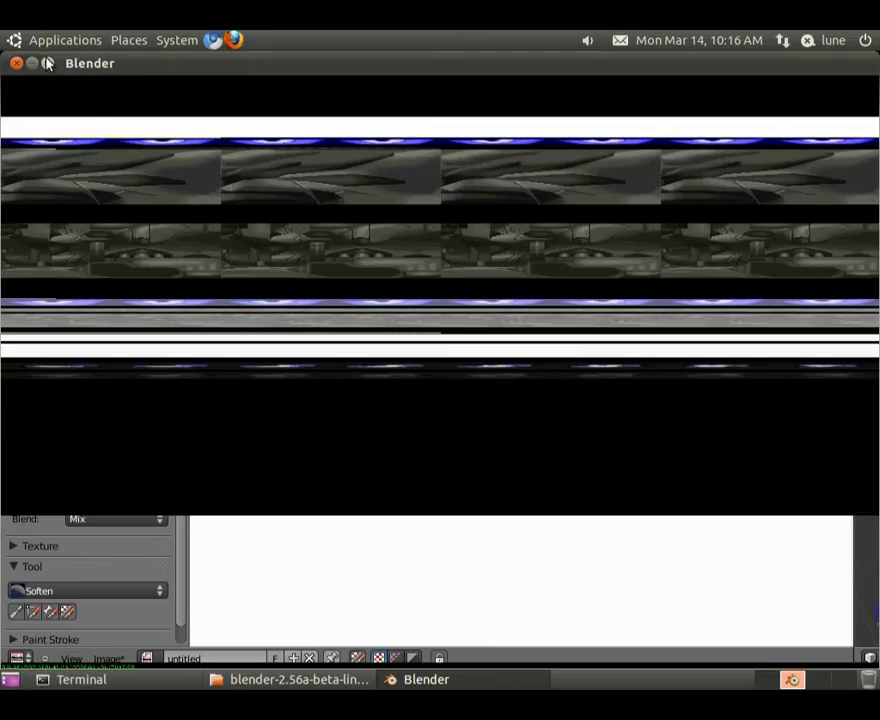
# Step: Close the file manager, dismiss Blender's splash, and switch to the Video Editing layout
pyautogui.rightClick(280, 679)
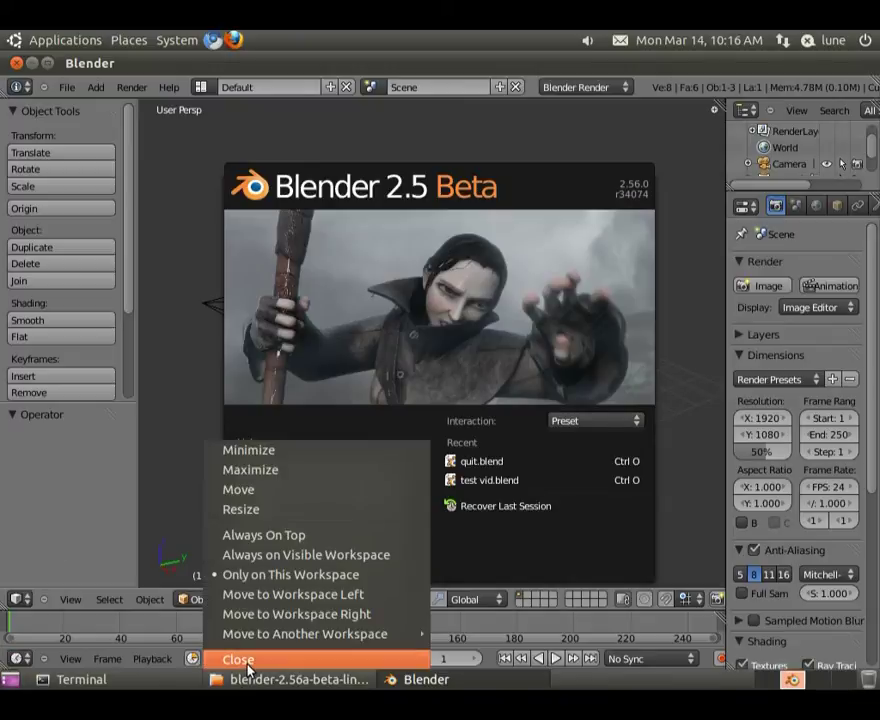
pyautogui.click(238, 659)
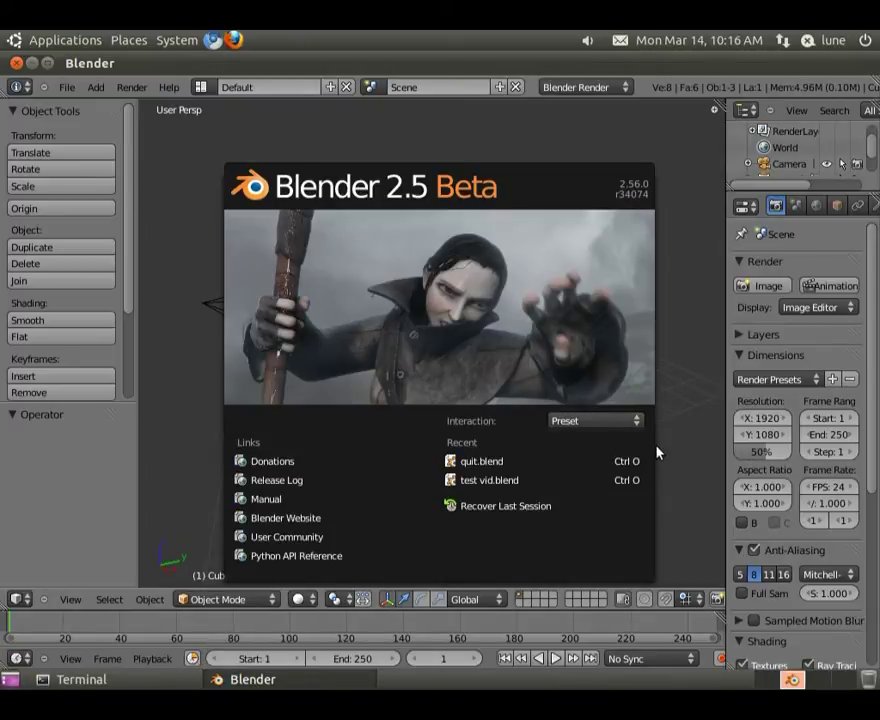
pyautogui.click(210, 101)
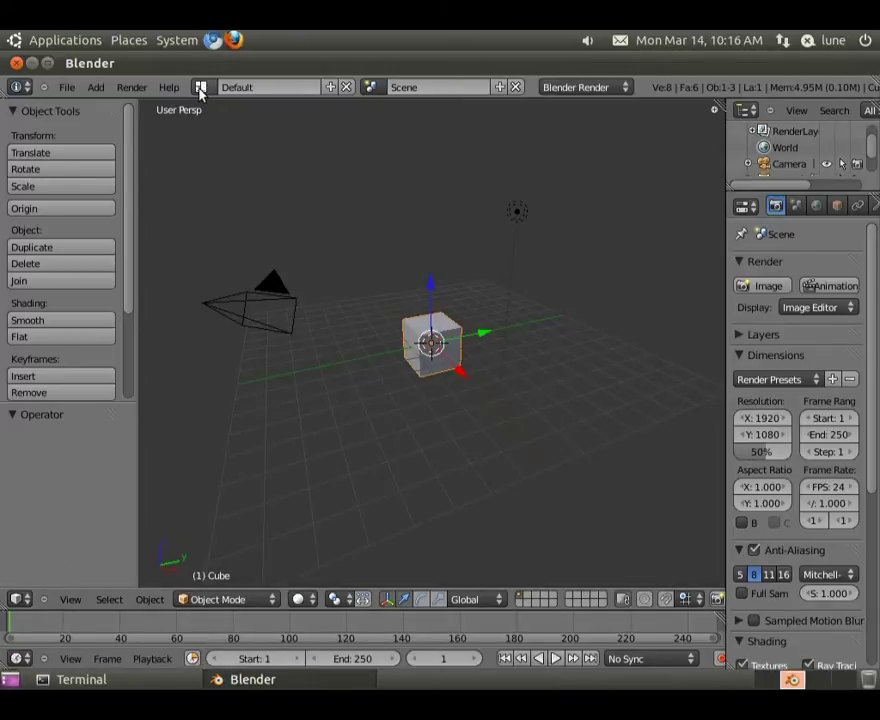
pyautogui.click(200, 88)
pyautogui.click(240, 215)
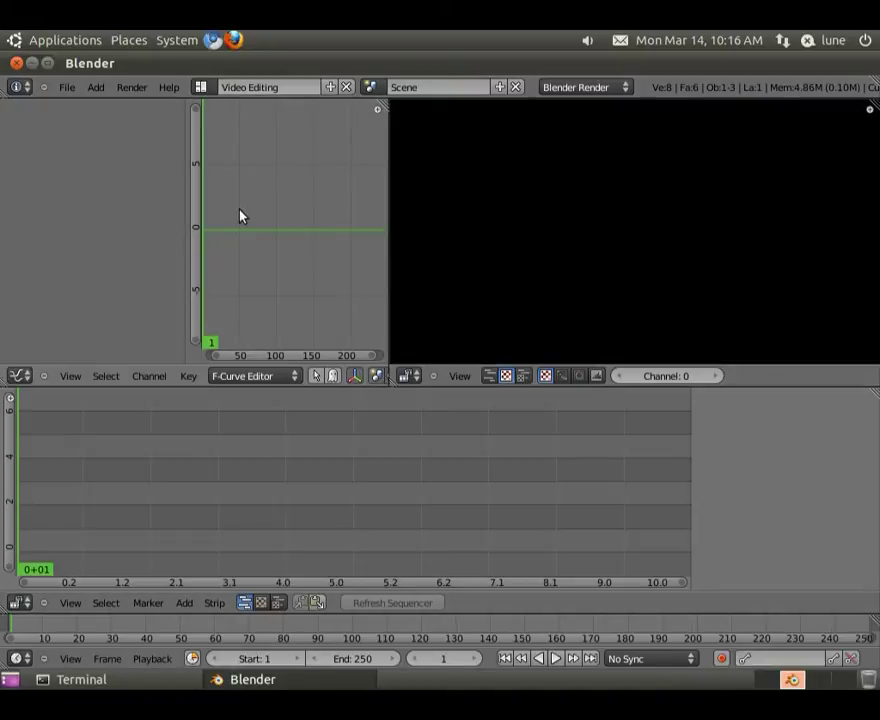
# Step: Add Desktop/out.avi as movie strips placed at frame 1
pyautogui.click(185, 603)
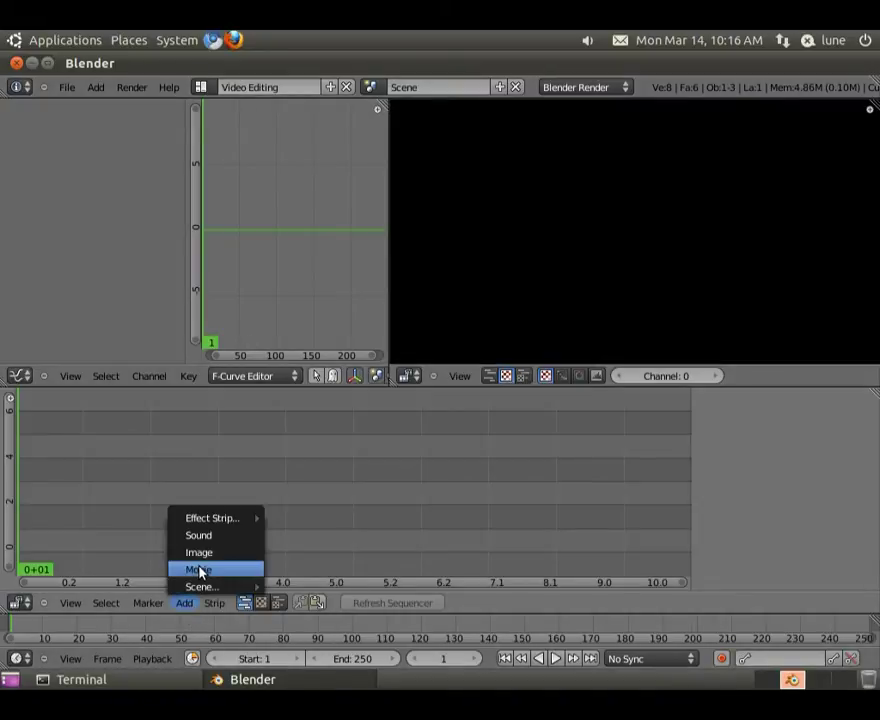
pyautogui.click(200, 570)
pyautogui.click(98, 264)
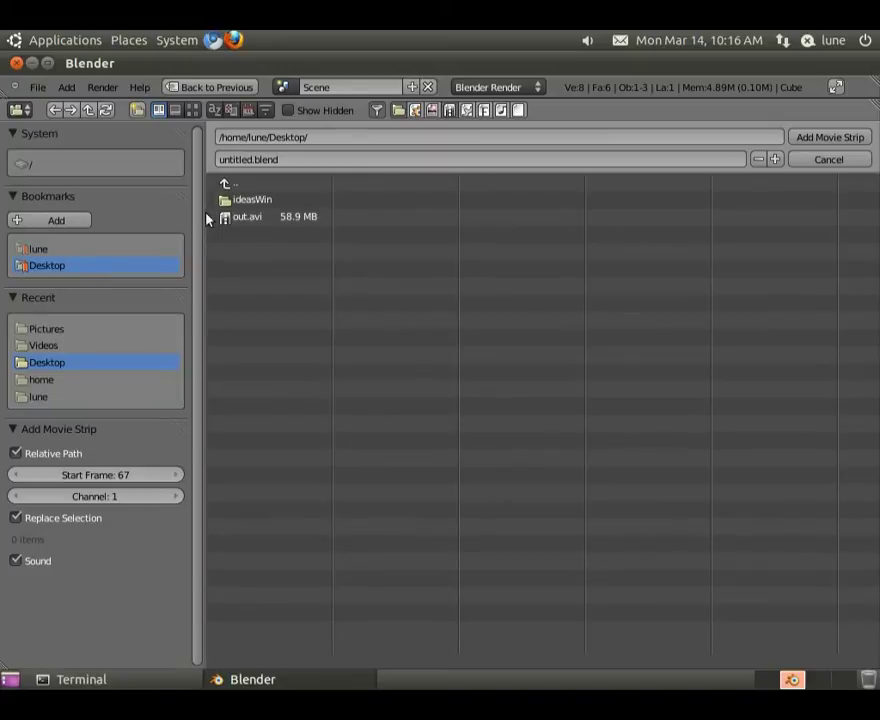
pyautogui.click(285, 216)
pyautogui.click(830, 137)
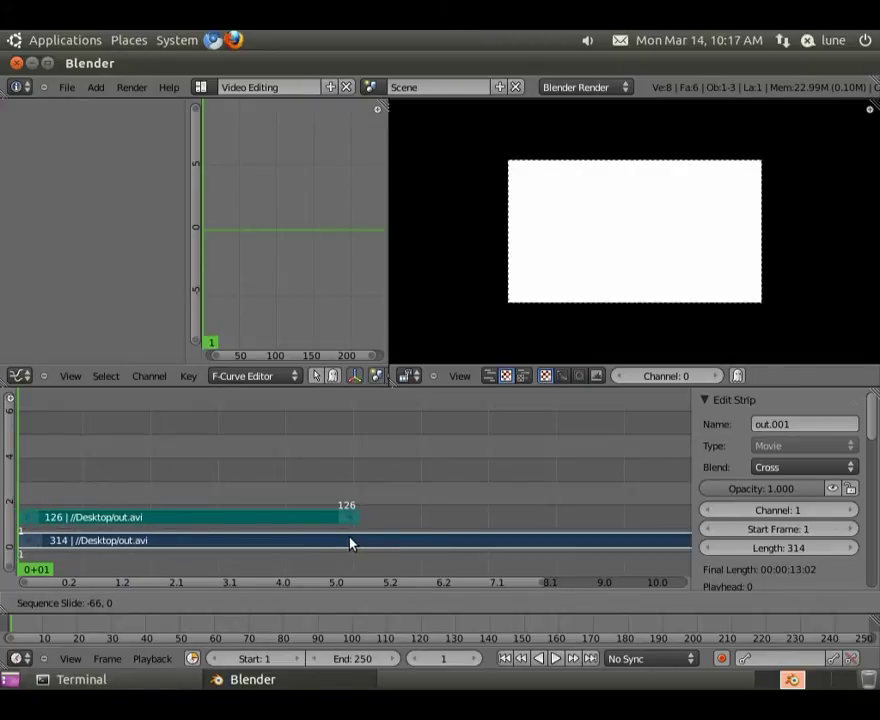
pyautogui.click(350, 543)
# Step: Delete the upper out.avi strip, move the playhead to frame 133, and set end frame 314
pyautogui.rightClick(334, 520)
pyautogui.press('x')
pyautogui.click(334, 519)
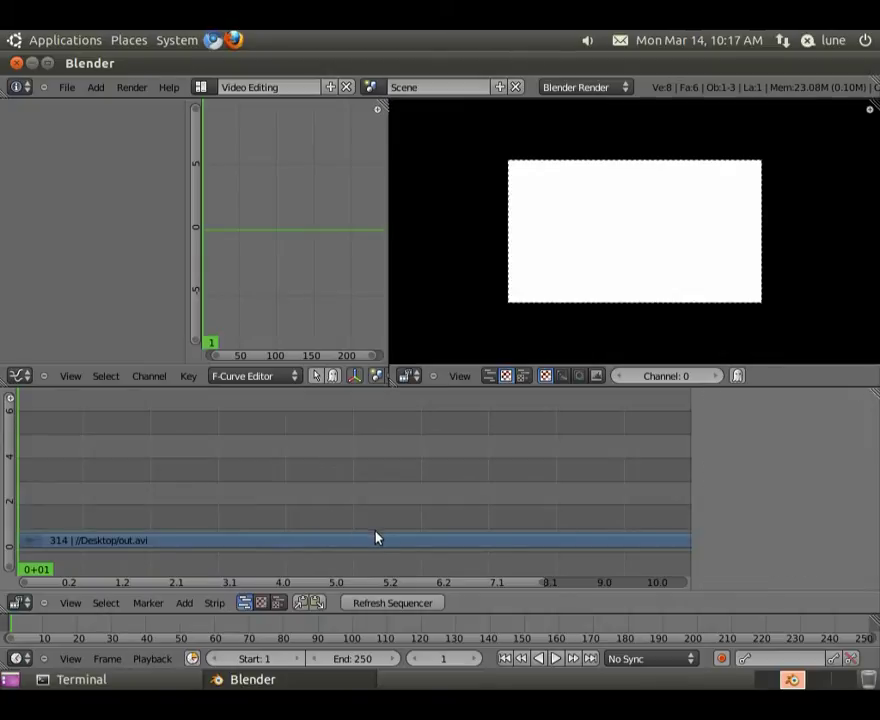
pyautogui.click(375, 543)
pyautogui.rightClick(375, 543)
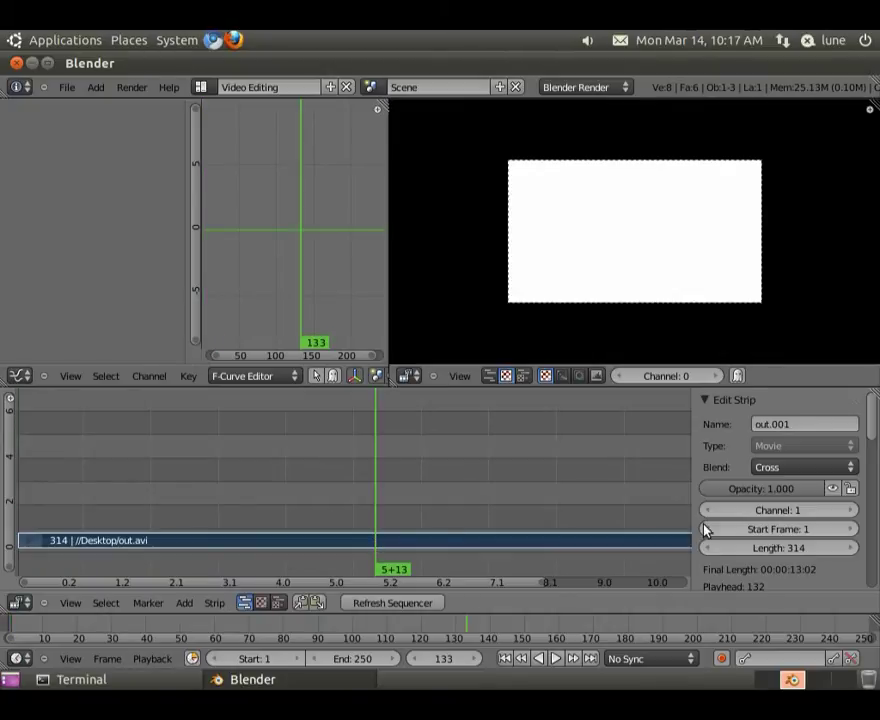
pyautogui.click(348, 657)
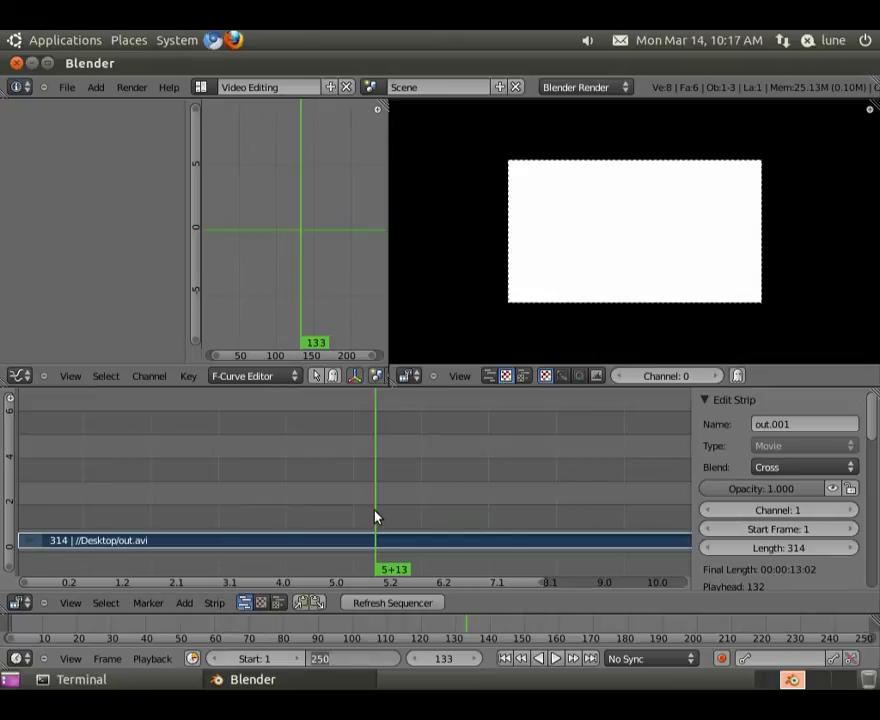
pyautogui.write('314')
pyautogui.press('Return')
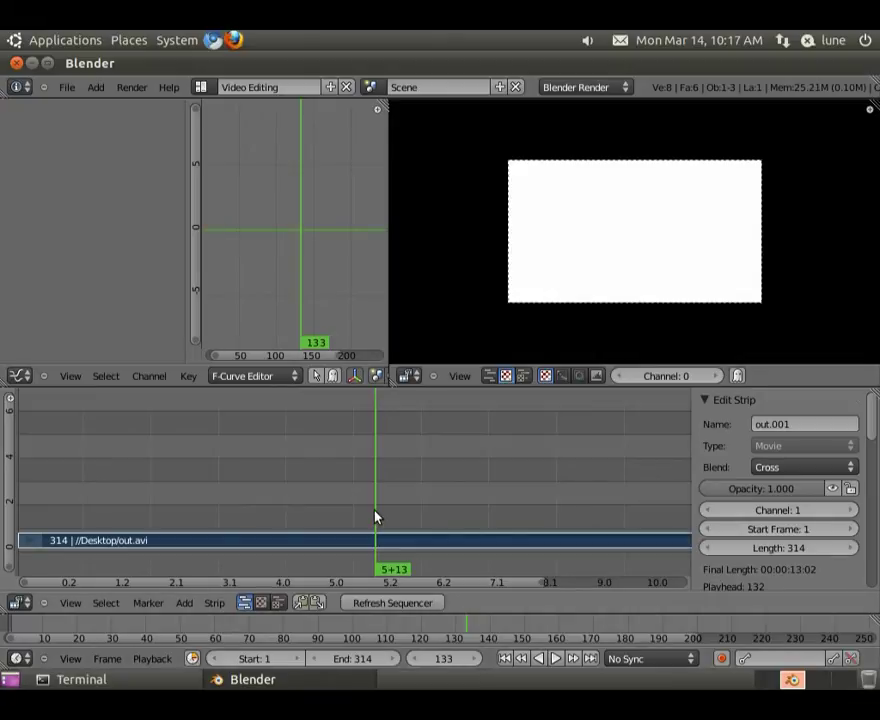
# Step: Return to the Default layout and set render resolution 257×398 at 100%
pyautogui.click(200, 87)
pyautogui.press('Return')
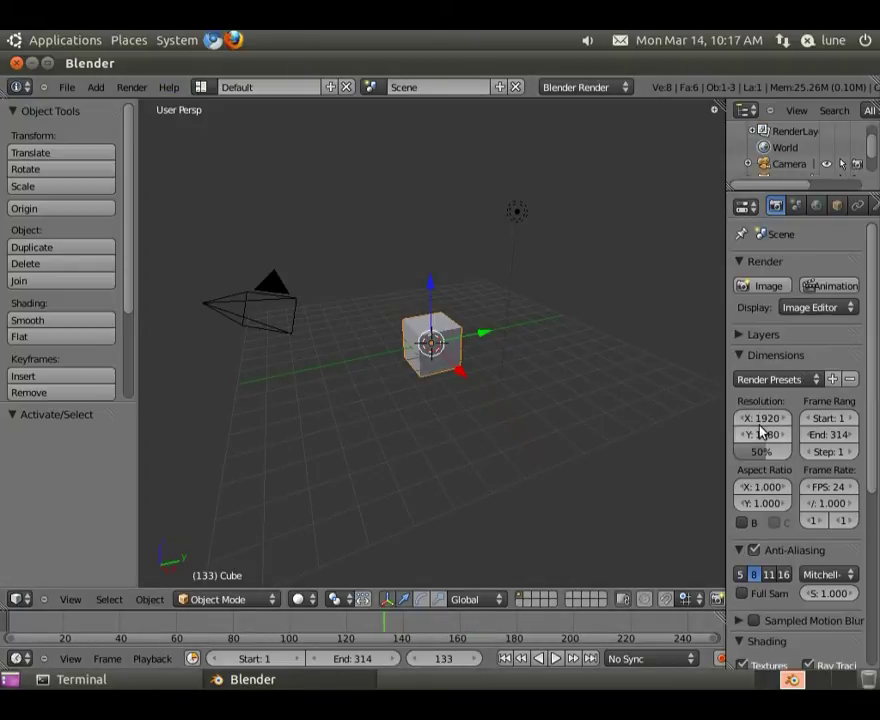
pyautogui.click(762, 418)
pyautogui.write('257')
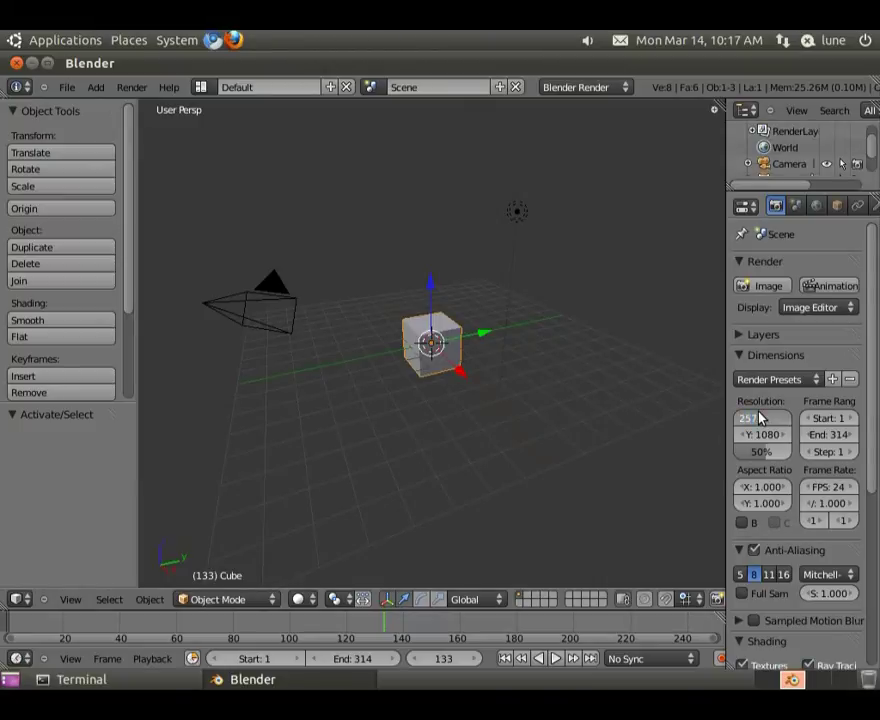
pyautogui.press('Return')
pyautogui.click(762, 433)
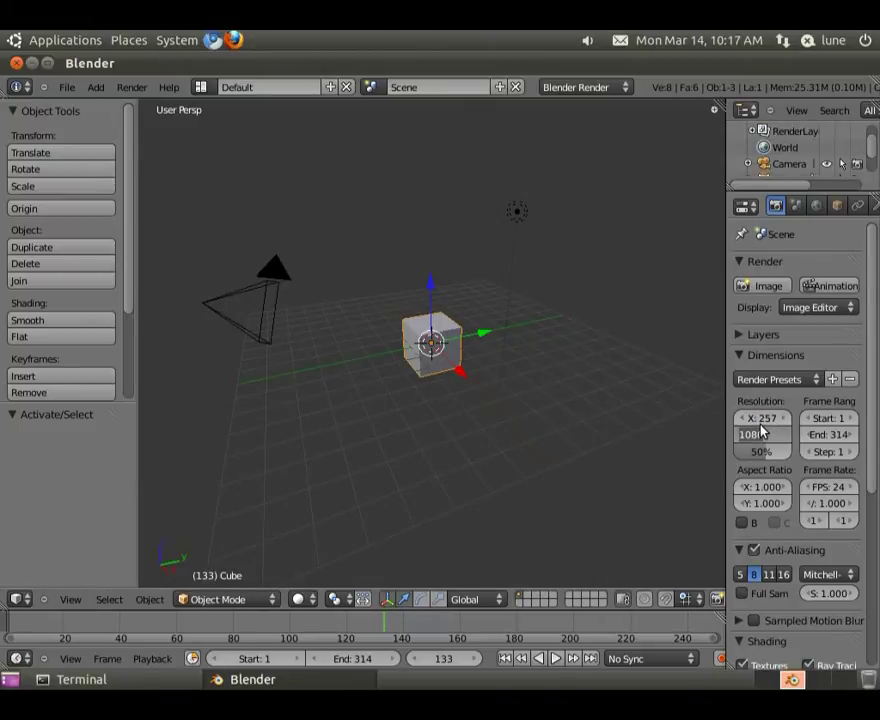
pyautogui.write('398')
pyautogui.press('Return')
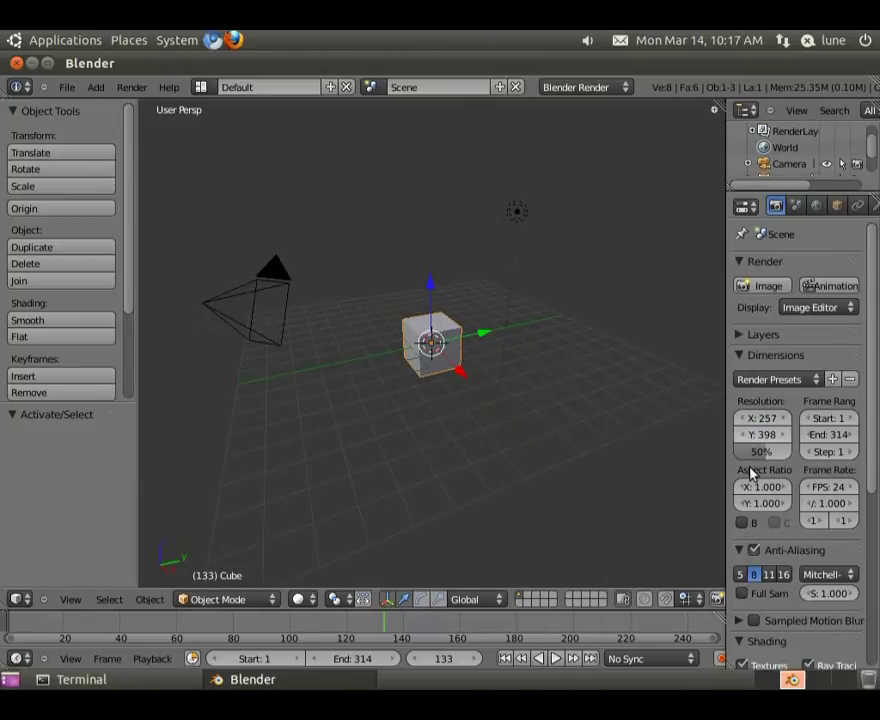
pyautogui.moveTo(752, 453); pyautogui.dragTo(790, 452)
pyautogui.moveTo(877, 455); pyautogui.dragTo(848, 451)
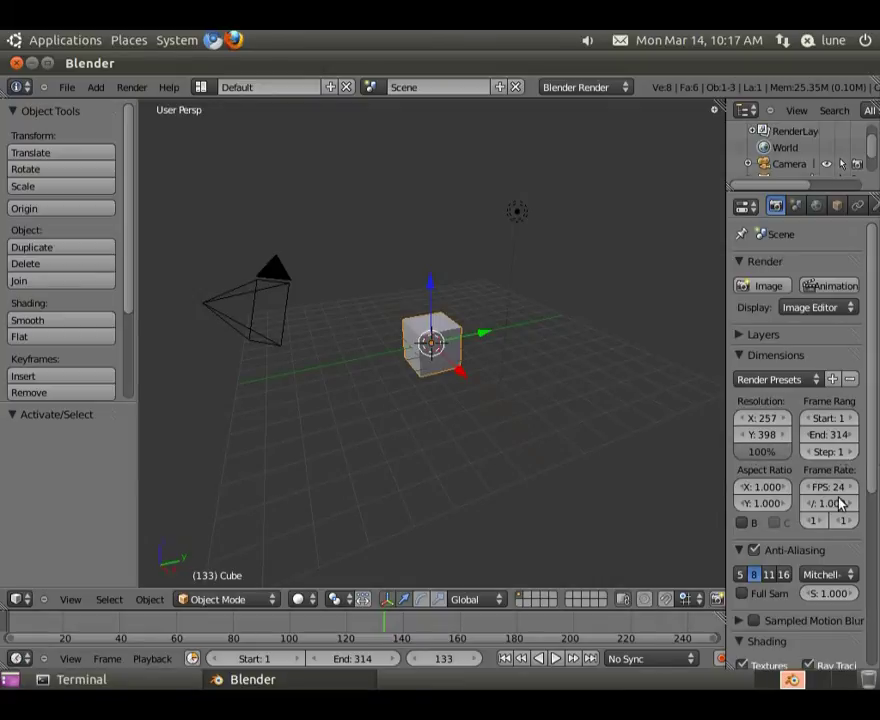
# Step: Set 60 fps, Xvid output format, and PCM audio codec
pyautogui.click(833, 490)
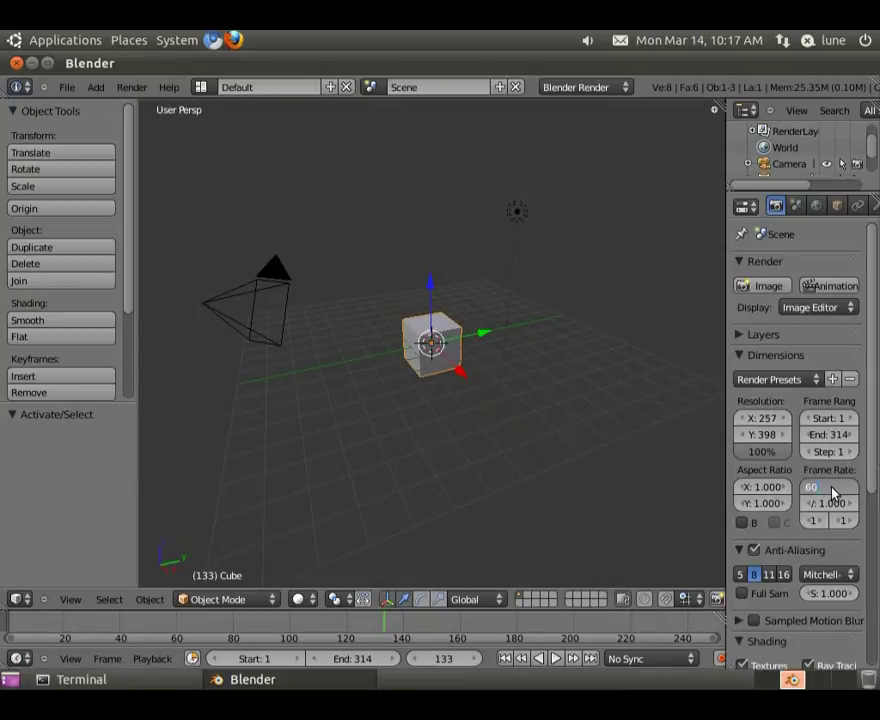
pyautogui.write('60')
pyautogui.press('Return')
pyautogui.scroll(-6, 833, 491)
pyautogui.click(783, 508)
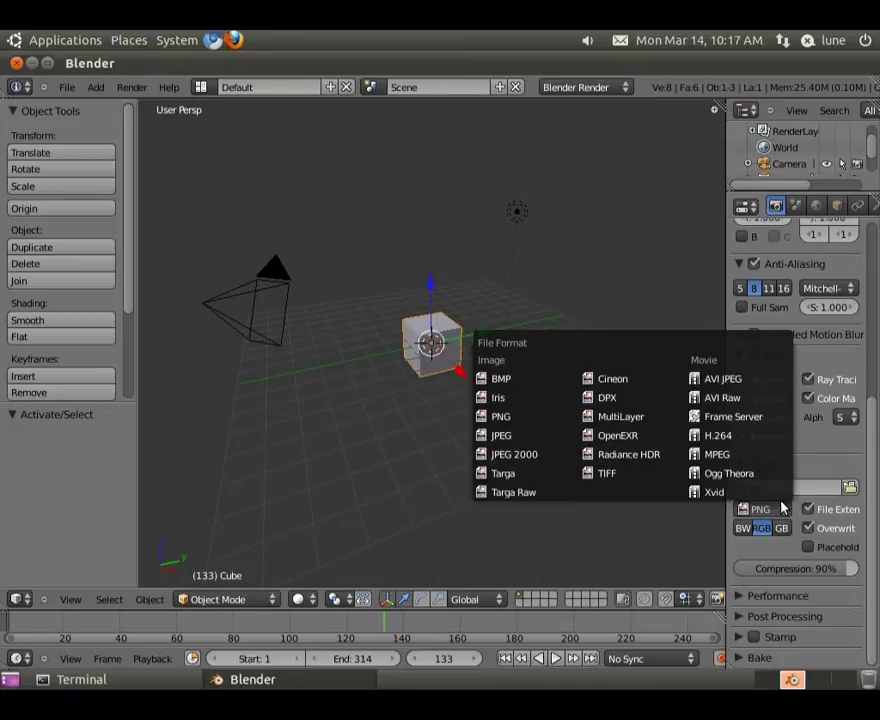
pyautogui.click(778, 492)
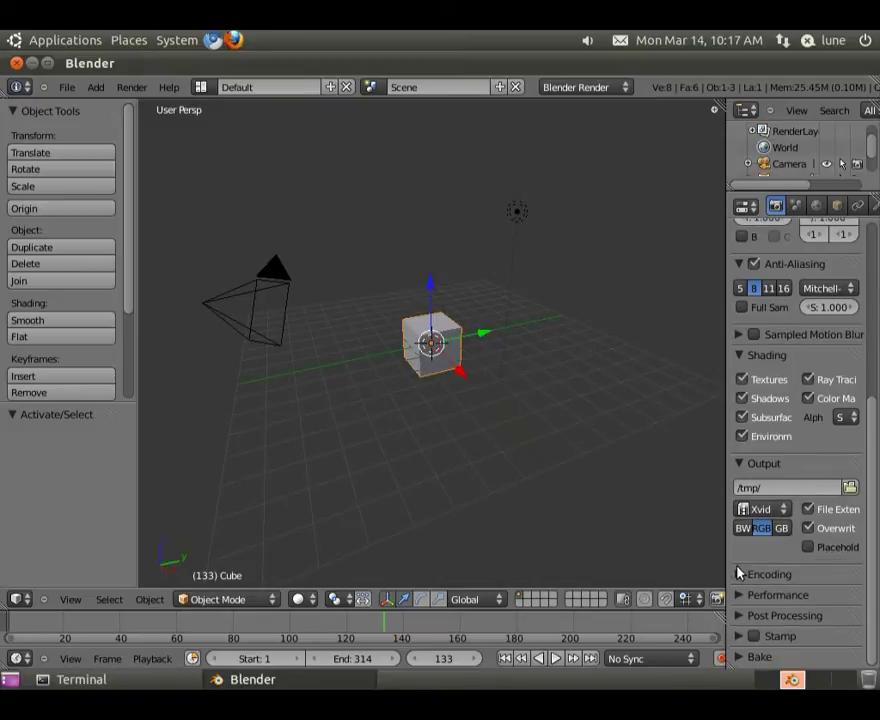
pyautogui.click(740, 573)
pyautogui.scroll(-4, 819, 630)
pyautogui.click(822, 637)
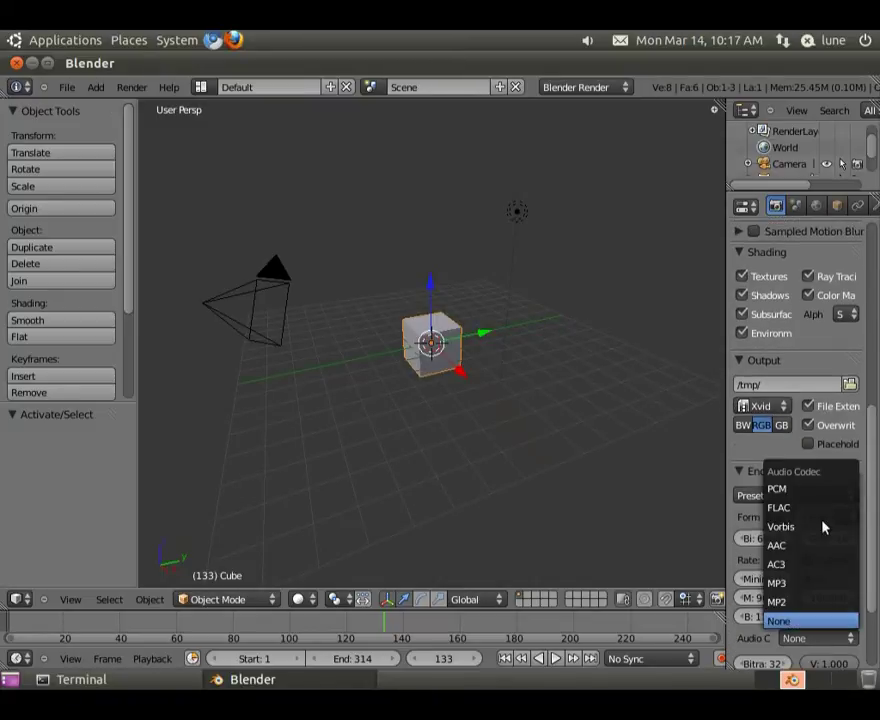
pyautogui.click(825, 488)
pyautogui.click(740, 471)
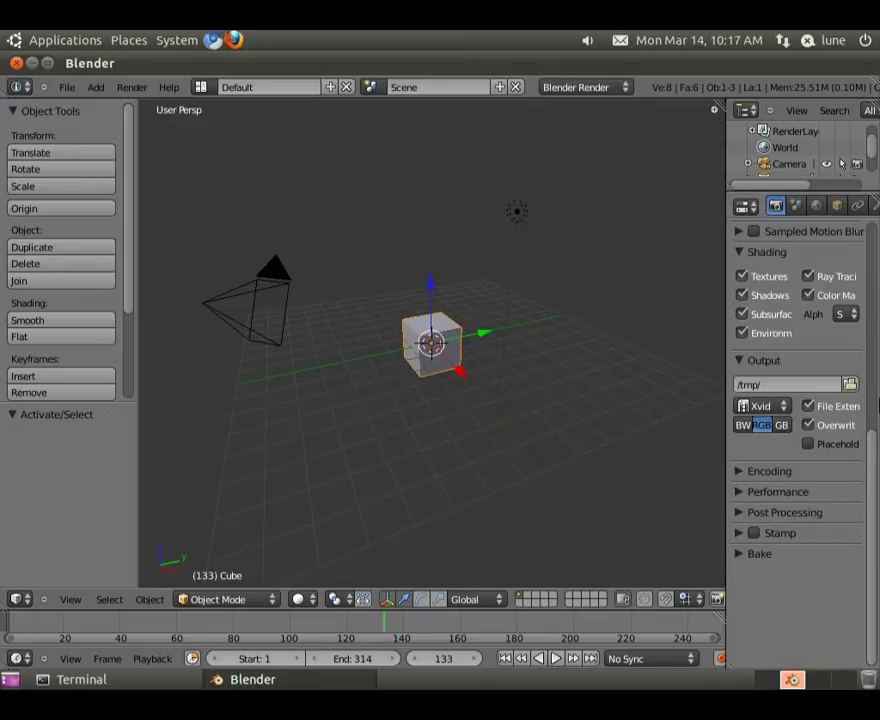
# Step: Set the render output to Desktop/test.avi and render the current frame
pyautogui.click(850, 384)
pyautogui.click(113, 268)
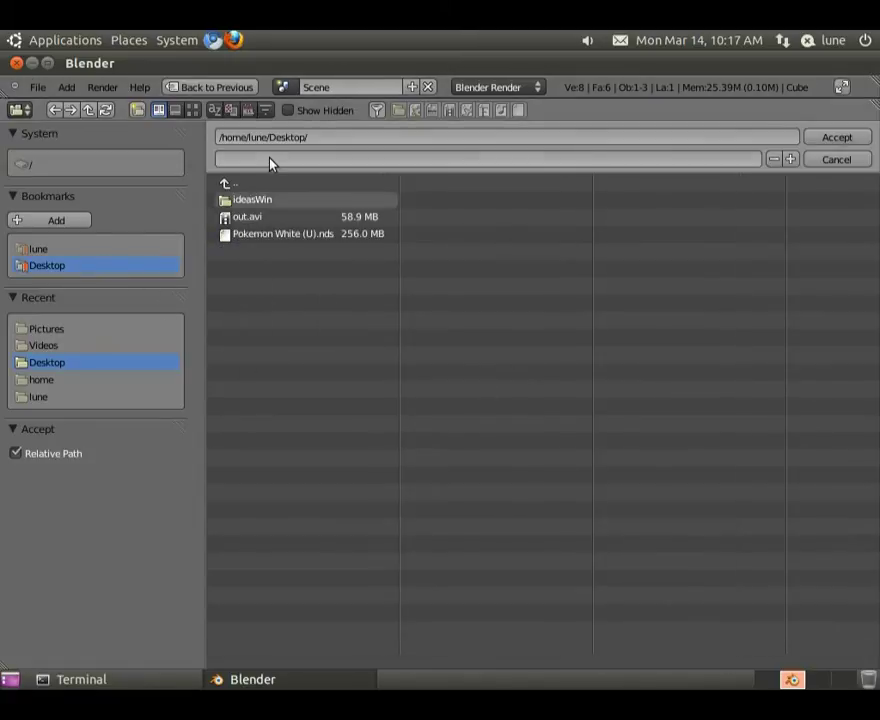
pyautogui.click(267, 158)
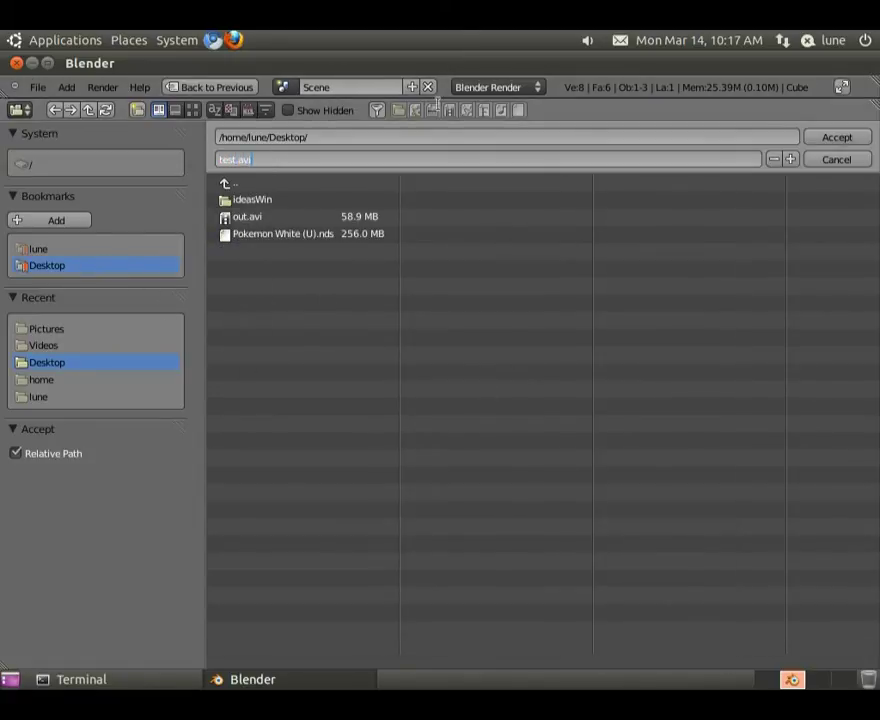
pyautogui.click(837, 139)
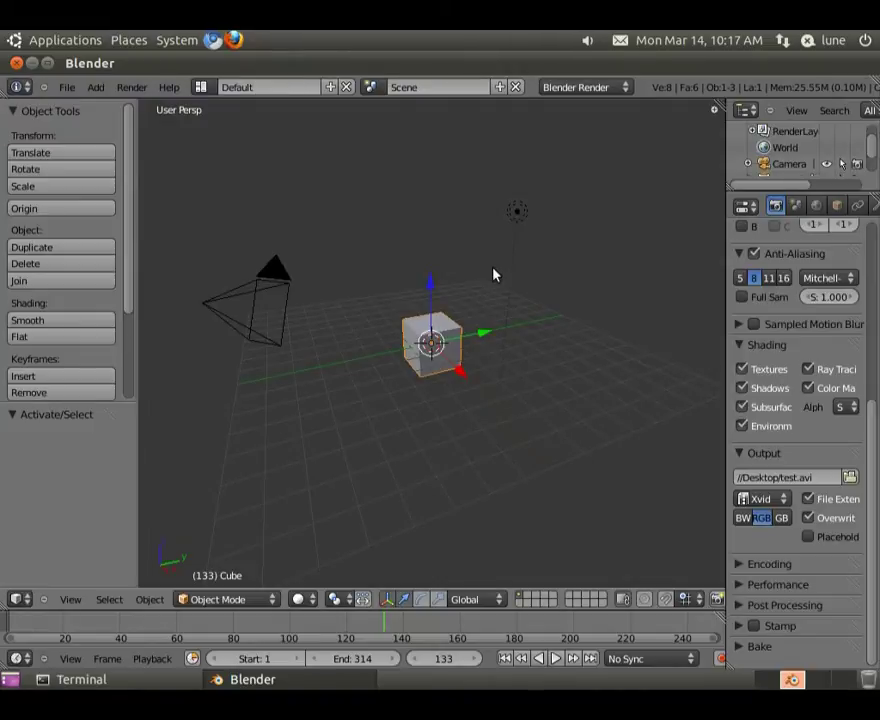
pyautogui.press('F12')
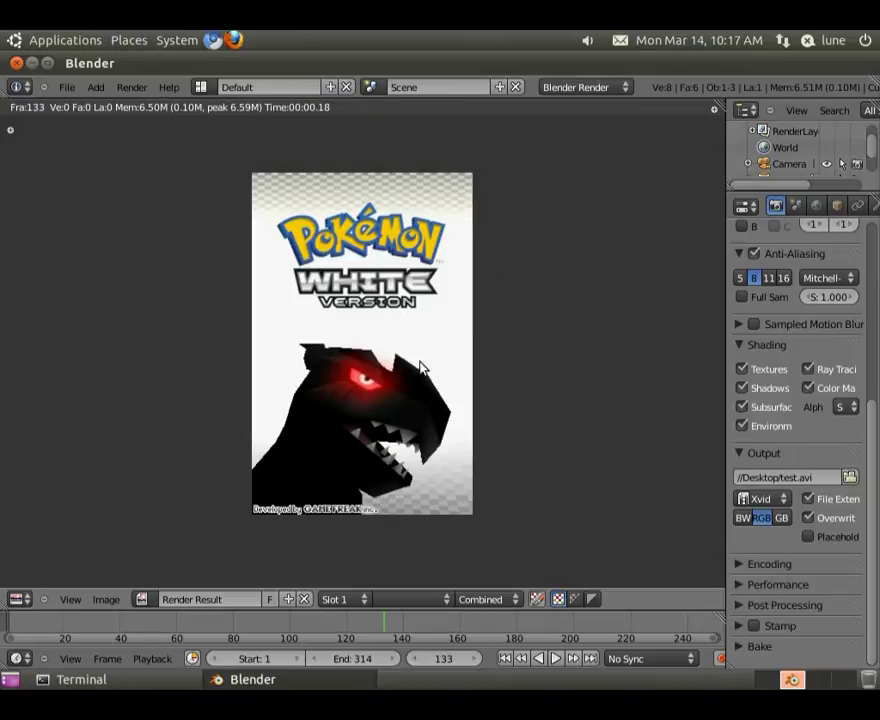
# Step: Raise the recording terminal and drag it aside to reveal the desktop icons
pyautogui.click(81, 679)
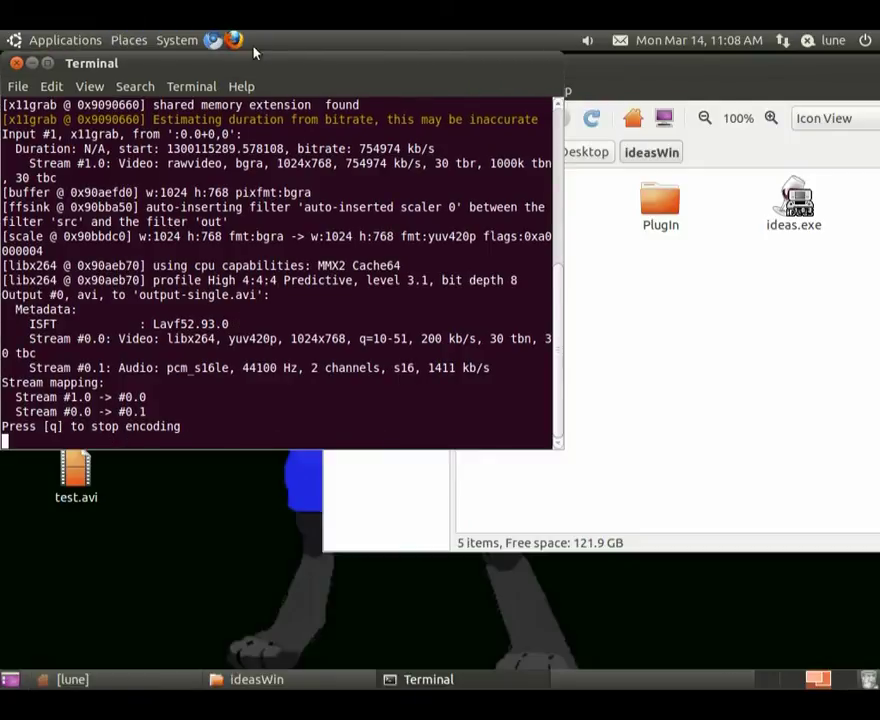
pyautogui.moveTo(251, 63); pyautogui.dragTo(394, 63)
# Step: Open test.avi, pause it, check the 260 x 400 dimensions, and scrub to 0:12
pyautogui.doubleClick(76, 468)
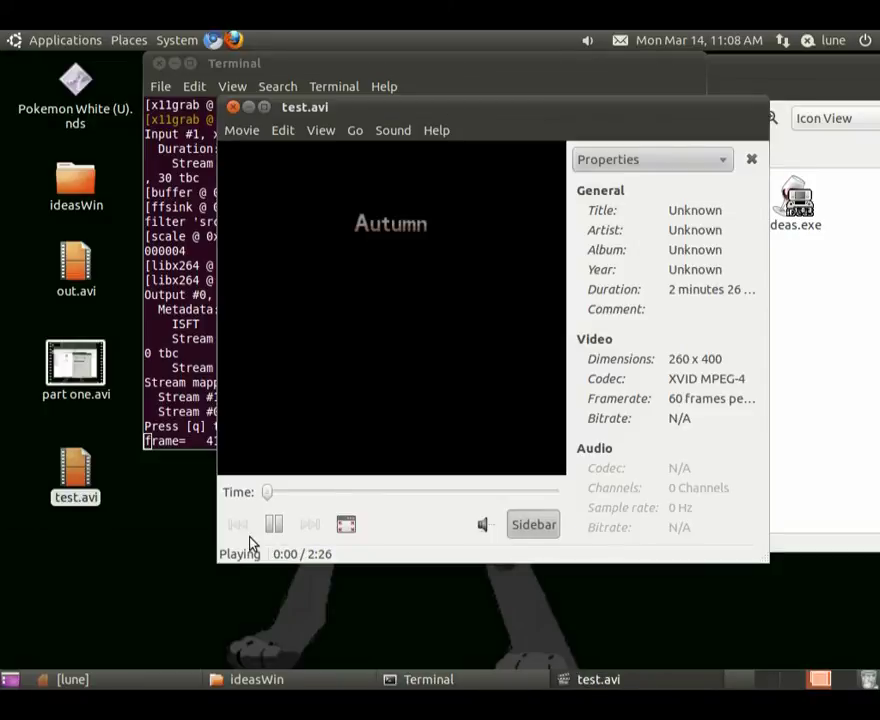
pyautogui.click(273, 524)
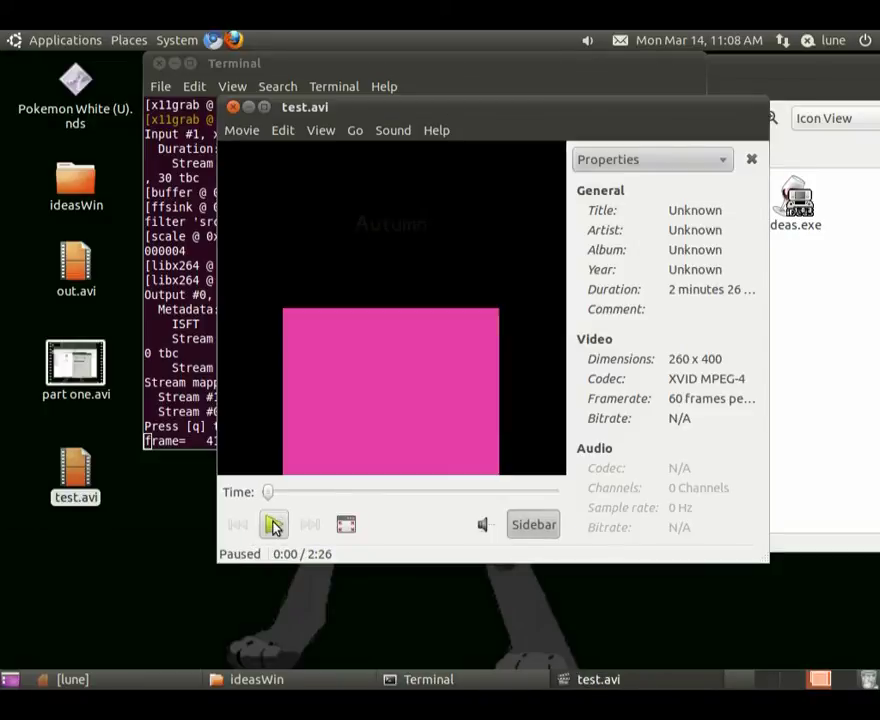
pyautogui.moveTo(672, 359); pyautogui.dragTo(765, 361)
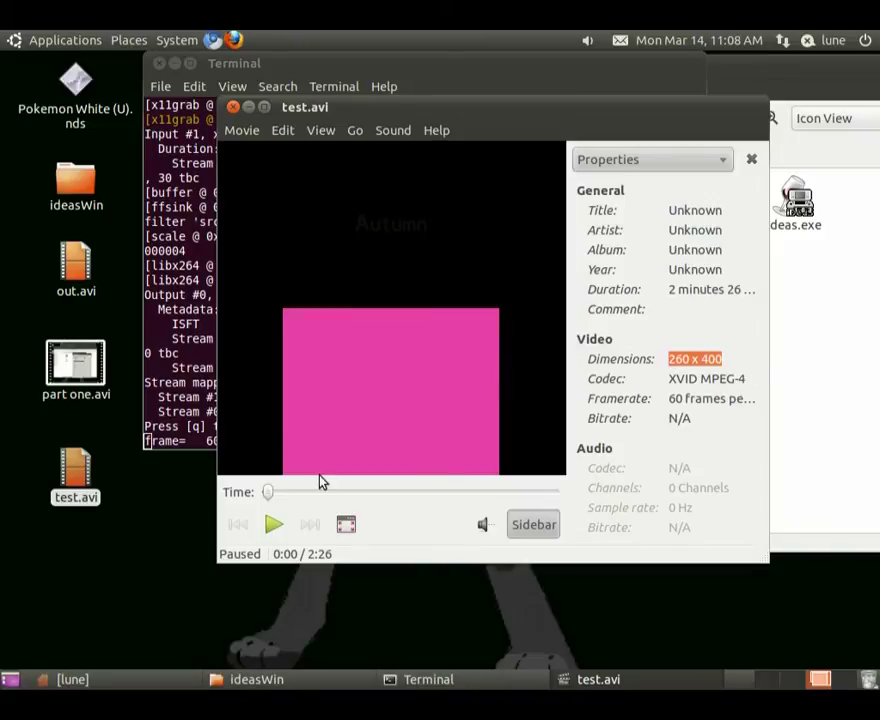
pyautogui.moveTo(268, 493); pyautogui.dragTo(229, 498)
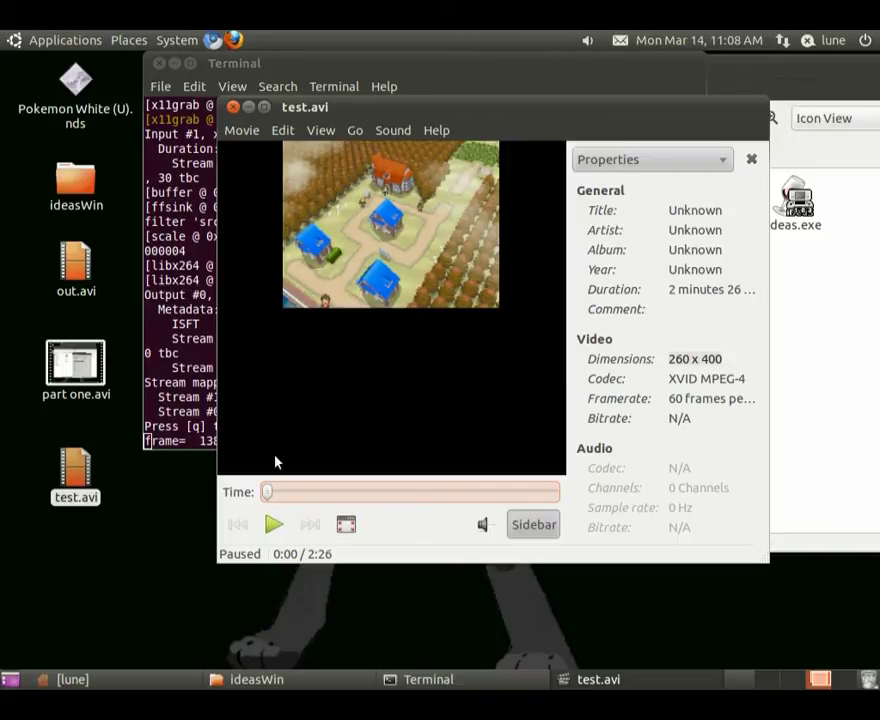
pyautogui.click(295, 493)
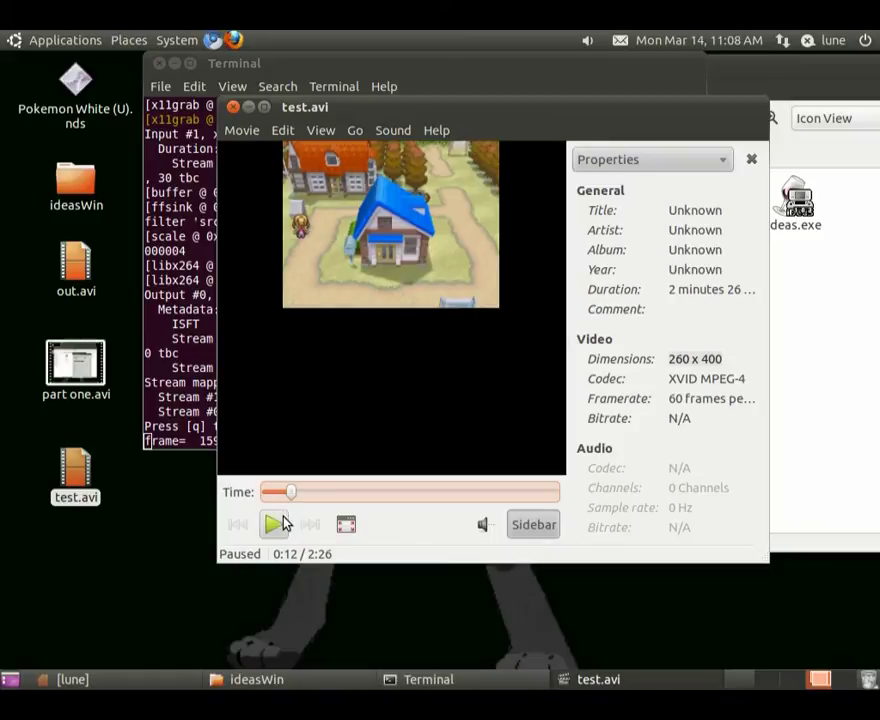
# Step: Play and pause test.avi, rewind to 0:00, move the player window, and raise the terminal
pyautogui.click(279, 524)
pyautogui.click(283, 524)
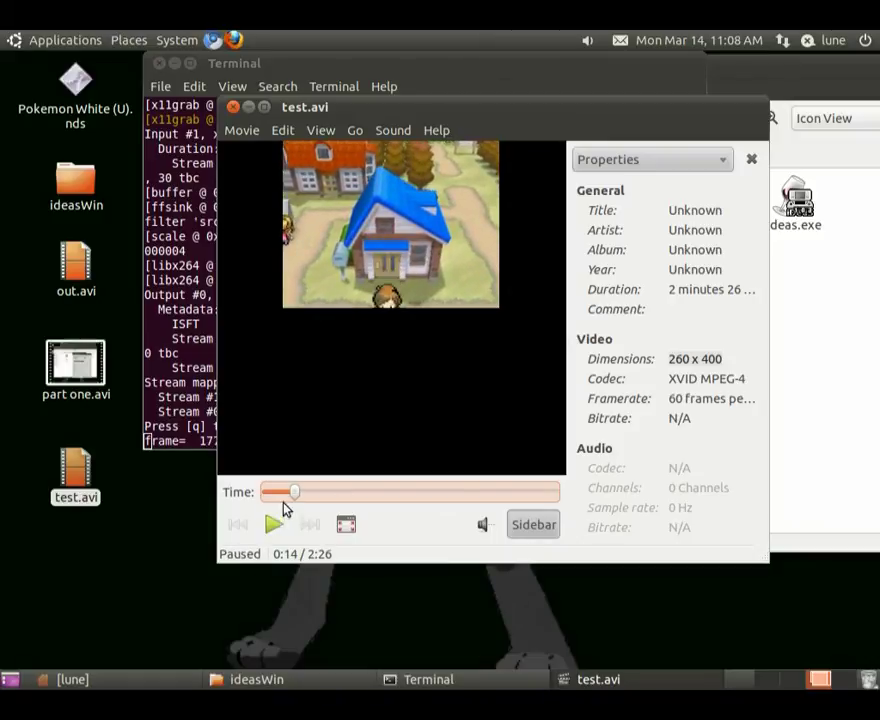
pyautogui.moveTo(287, 496); pyautogui.dragTo(247, 502)
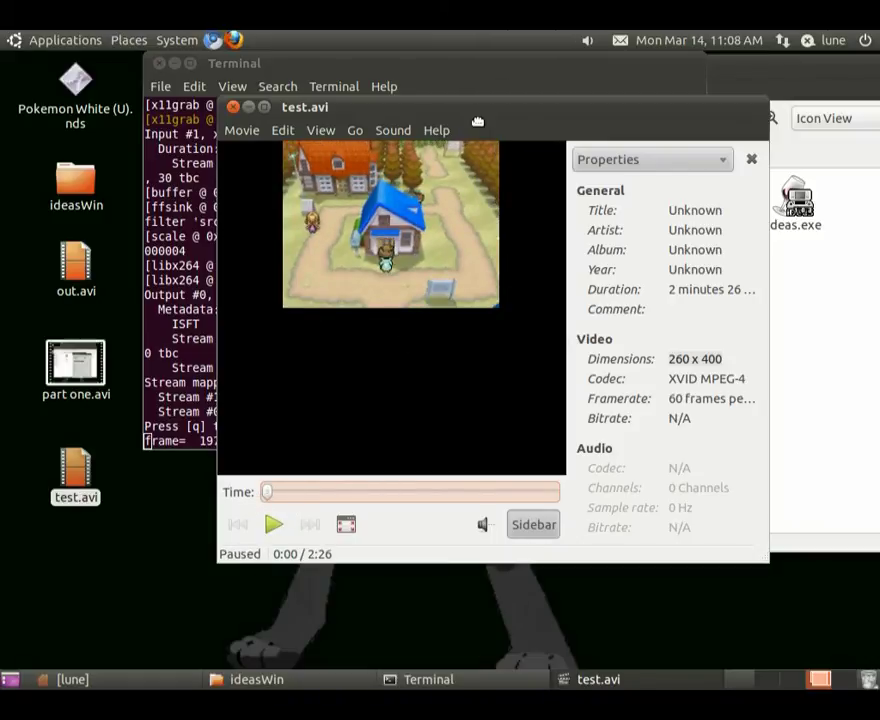
pyautogui.moveTo(478, 121); pyautogui.dragTo(455, 133)
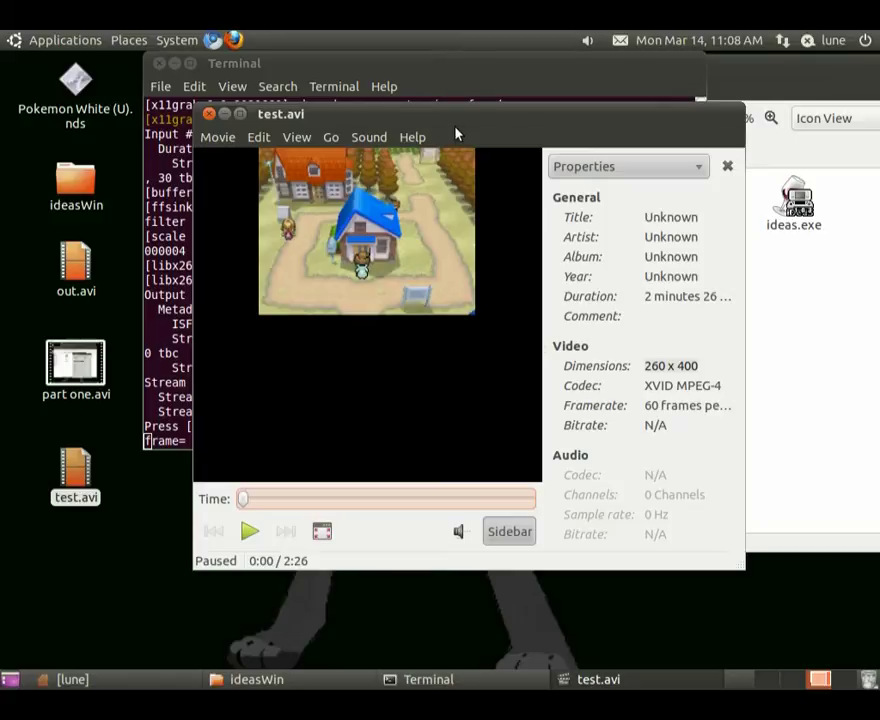
pyautogui.moveTo(503, 118); pyautogui.dragTo(401, 106)
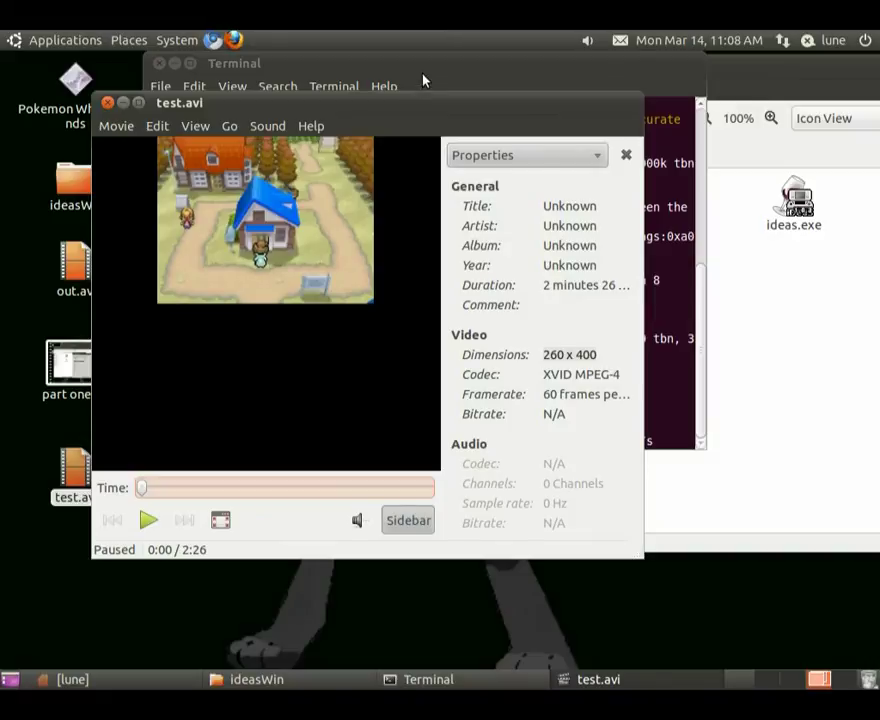
pyautogui.click(418, 86)
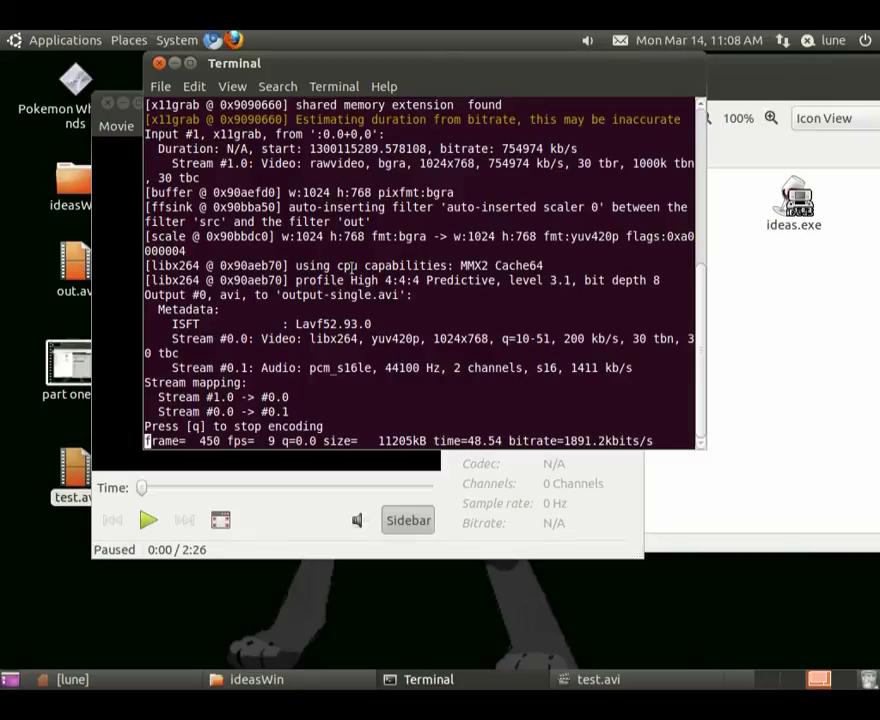
# Step: Launch ideas.exe, move its window right, and restart test.avi playback from the beginning
pyautogui.doubleClick(795, 203)
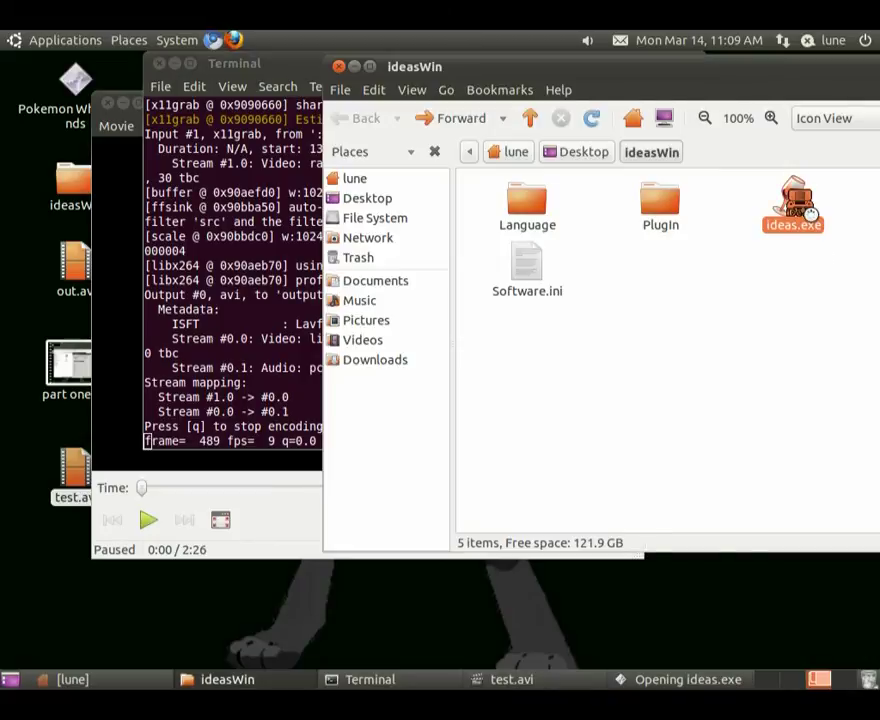
pyautogui.click(273, 528)
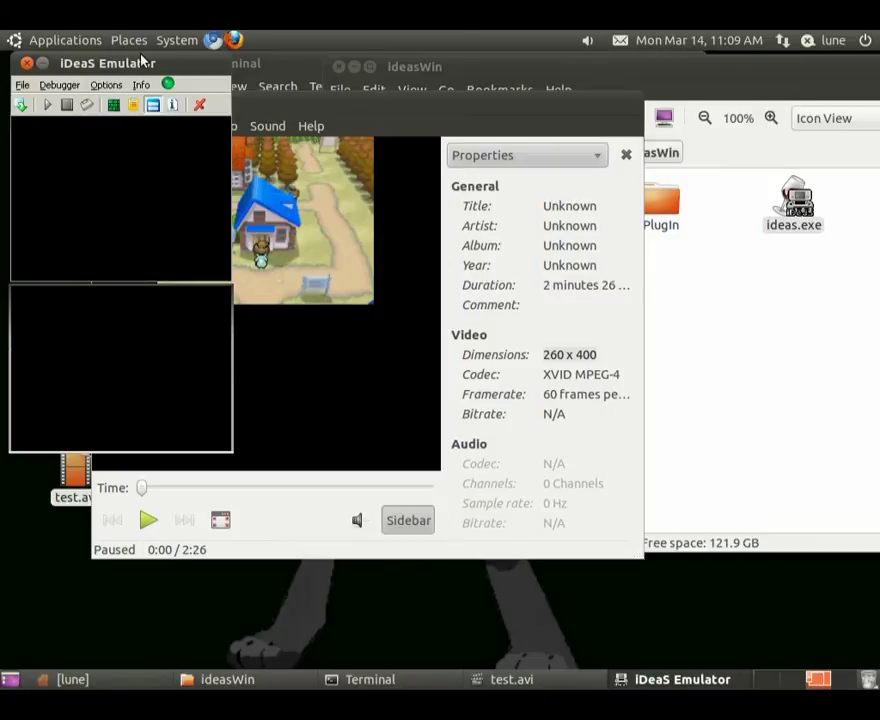
pyautogui.moveTo(565, 77); pyautogui.dragTo(660, 132)
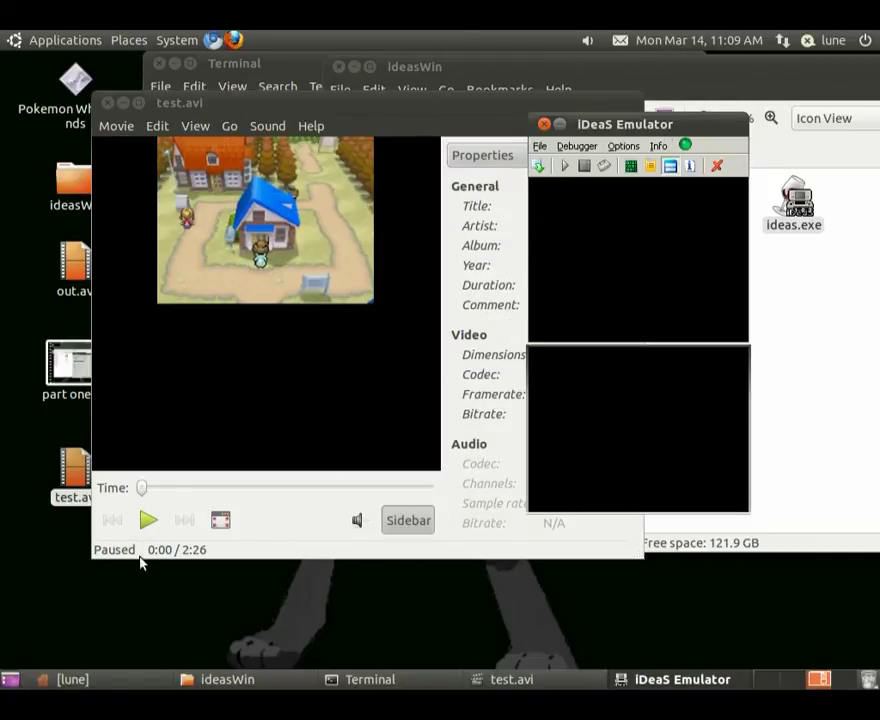
pyautogui.click(146, 521)
pyautogui.click(140, 489)
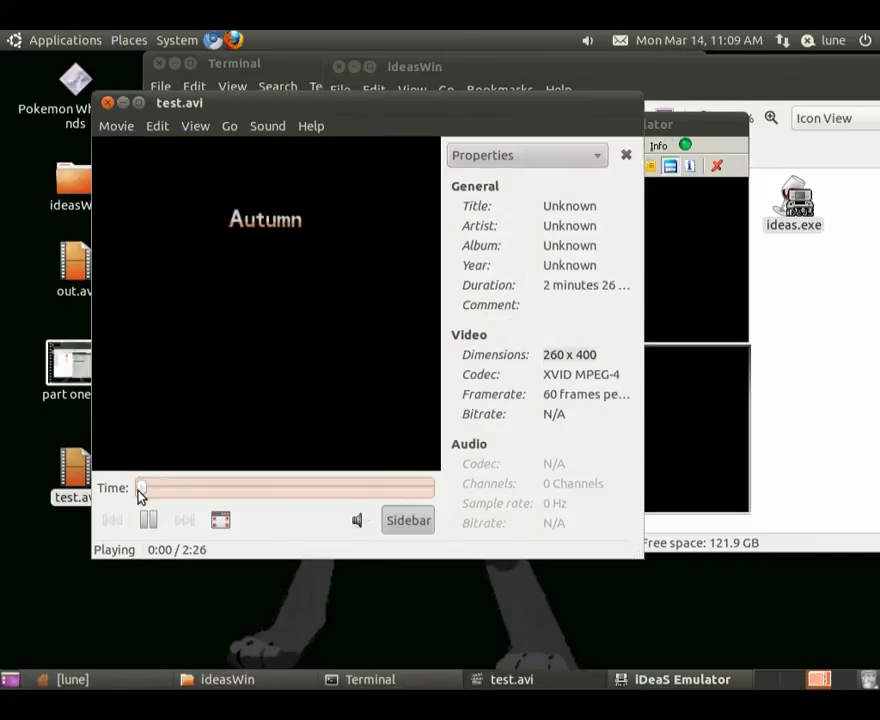
pyautogui.click(147, 520)
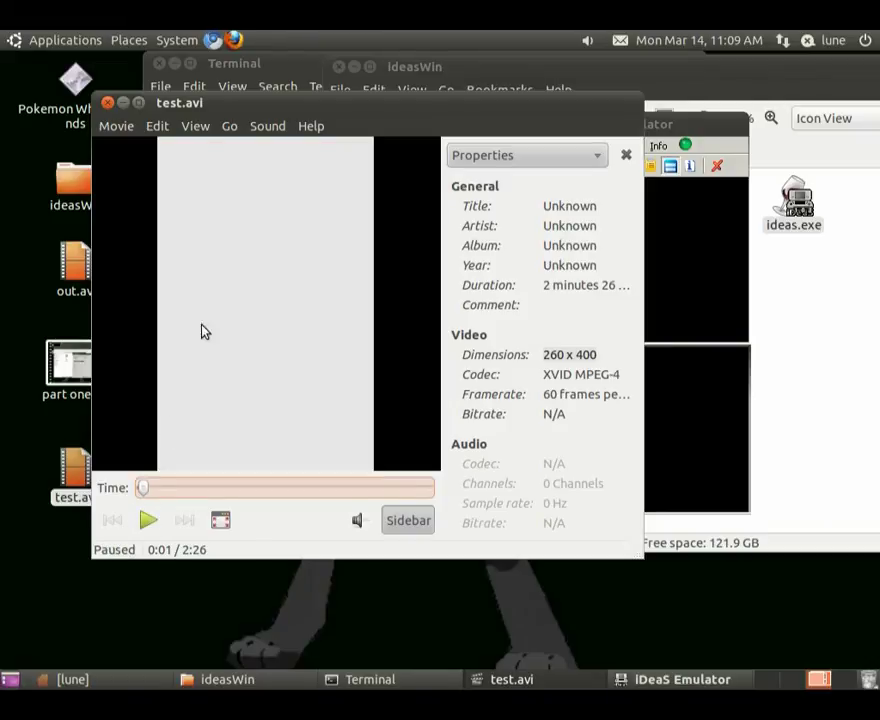
pyautogui.click(148, 520)
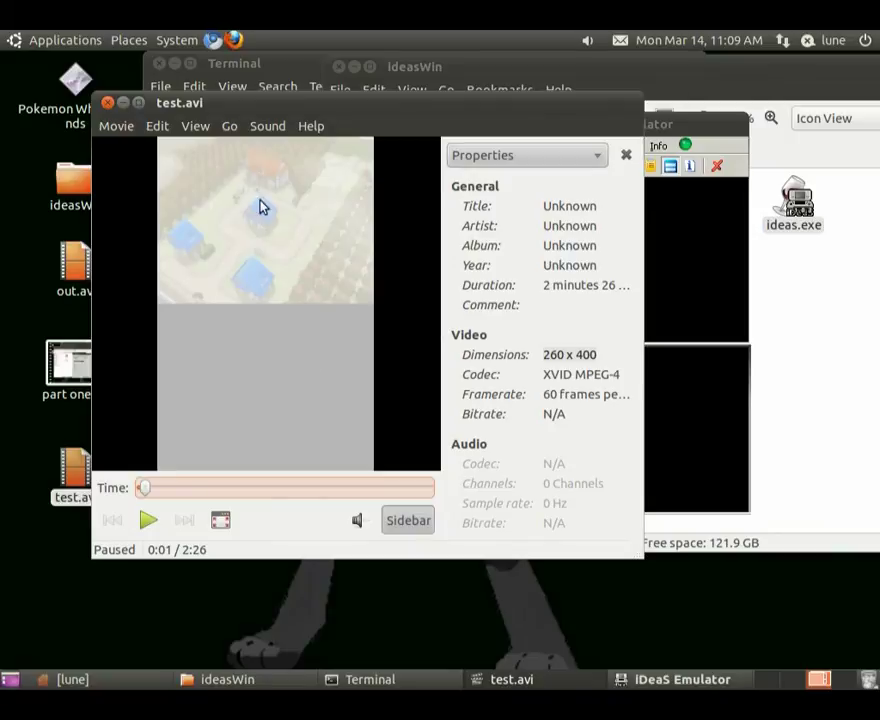
# Step: Review the emulator's Frames skip and Rotation and Zoom options, then resume test.avi
pyautogui.click(703, 260)
pyautogui.click(623, 146)
pyautogui.moveTo(690, 253)
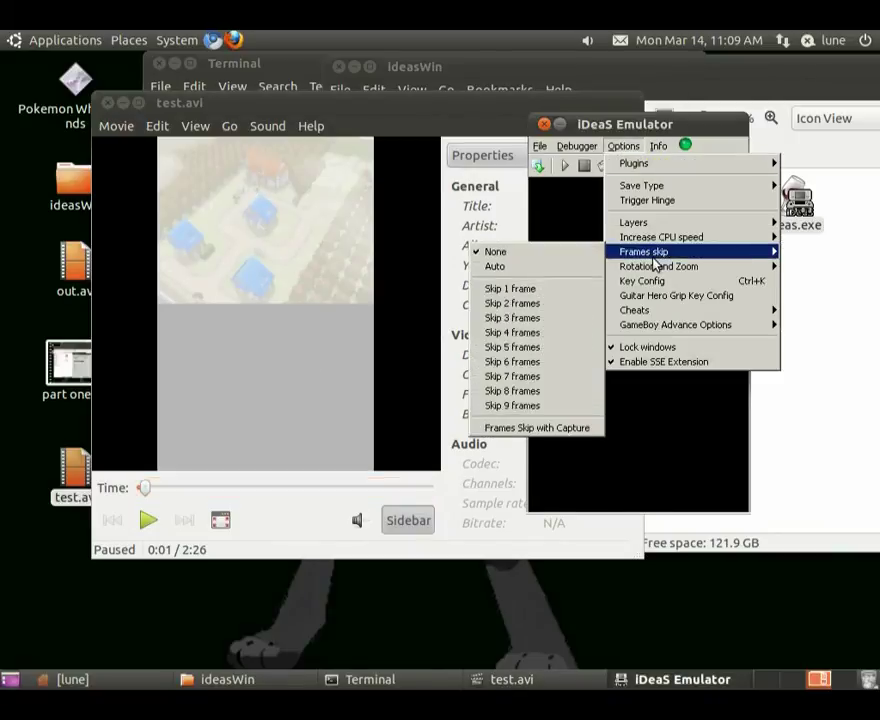
pyautogui.moveTo(655, 266)
pyautogui.click(171, 528)
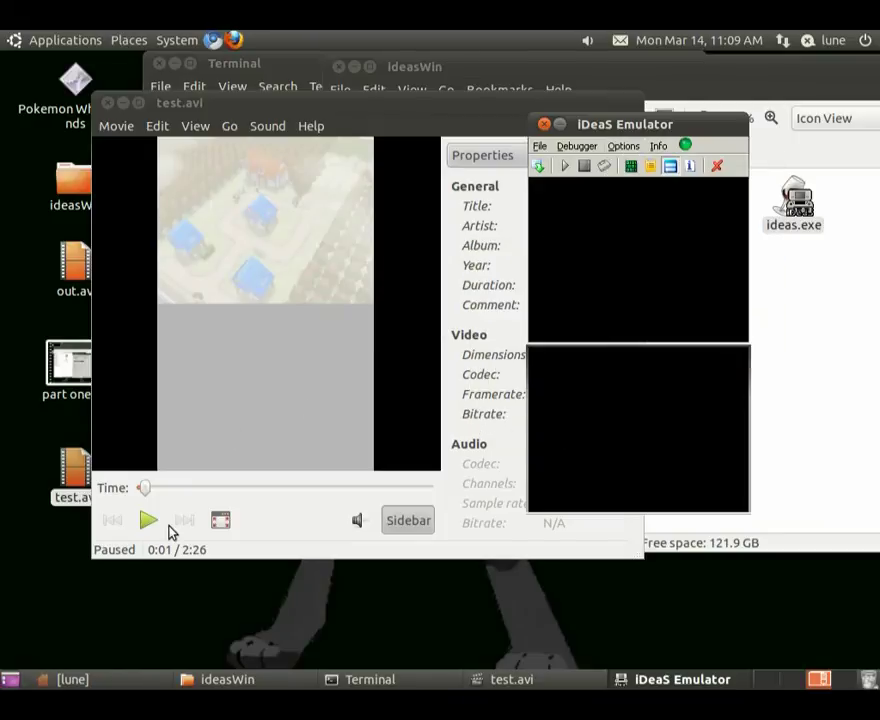
pyautogui.click(148, 520)
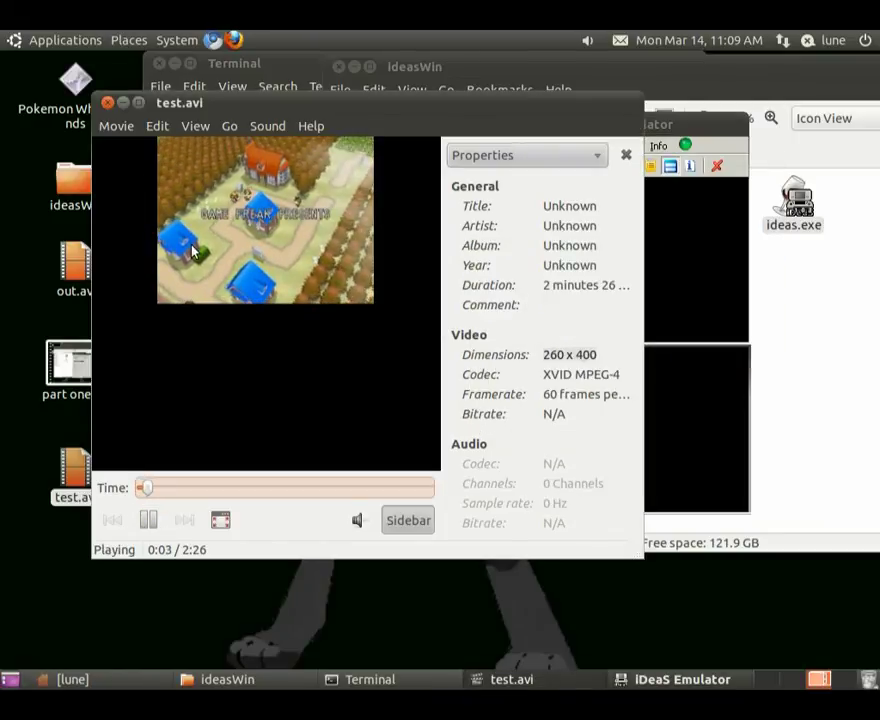
# Step: Skip test.avi ahead and pause at 0:34, then open iDeaS Emulator's Properties settings
pyautogui.click(169, 490)
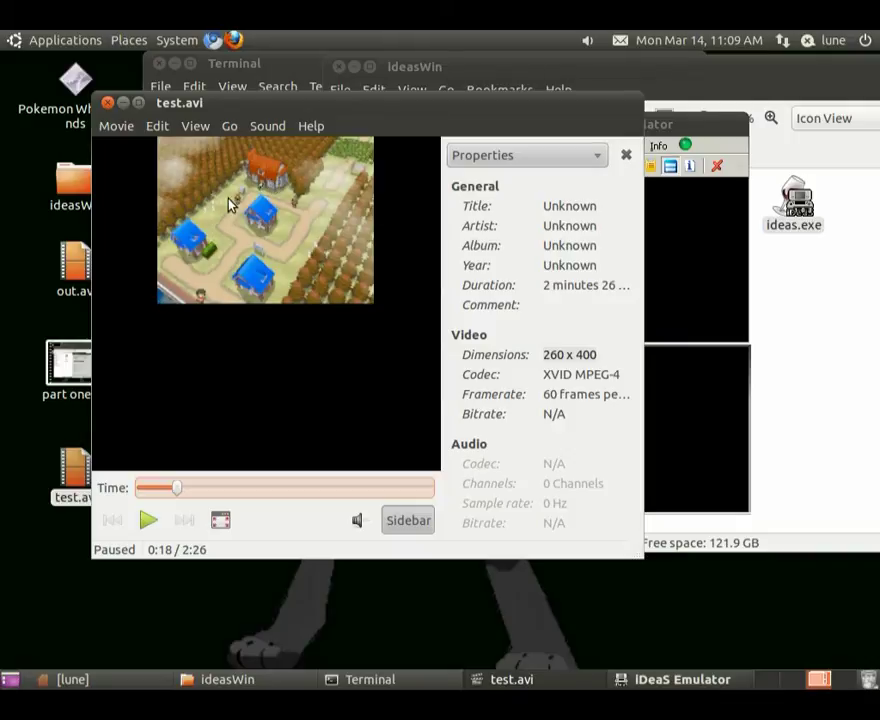
pyautogui.click(152, 519)
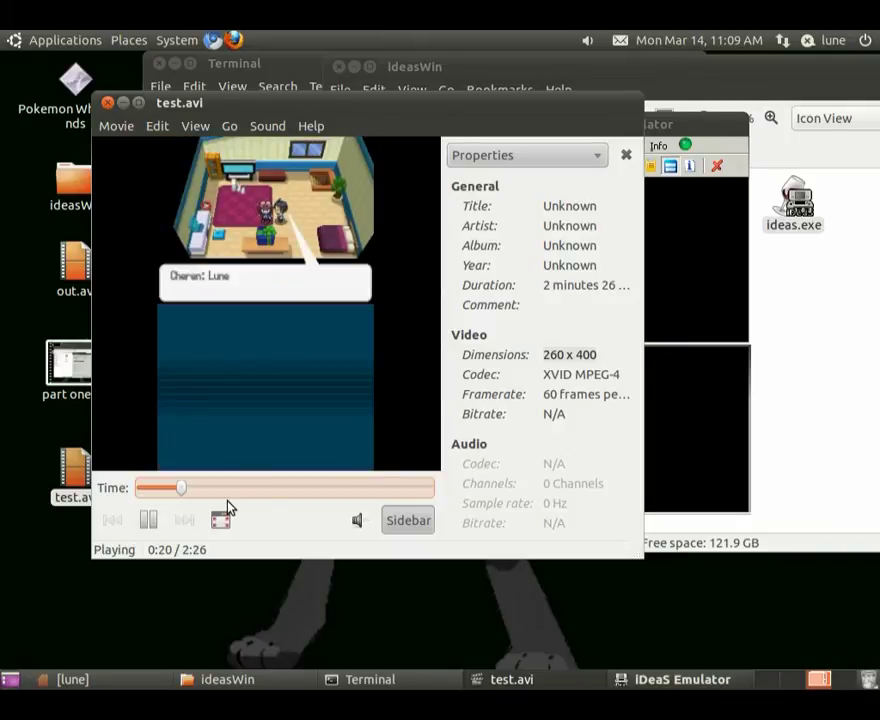
pyautogui.click(196, 490)
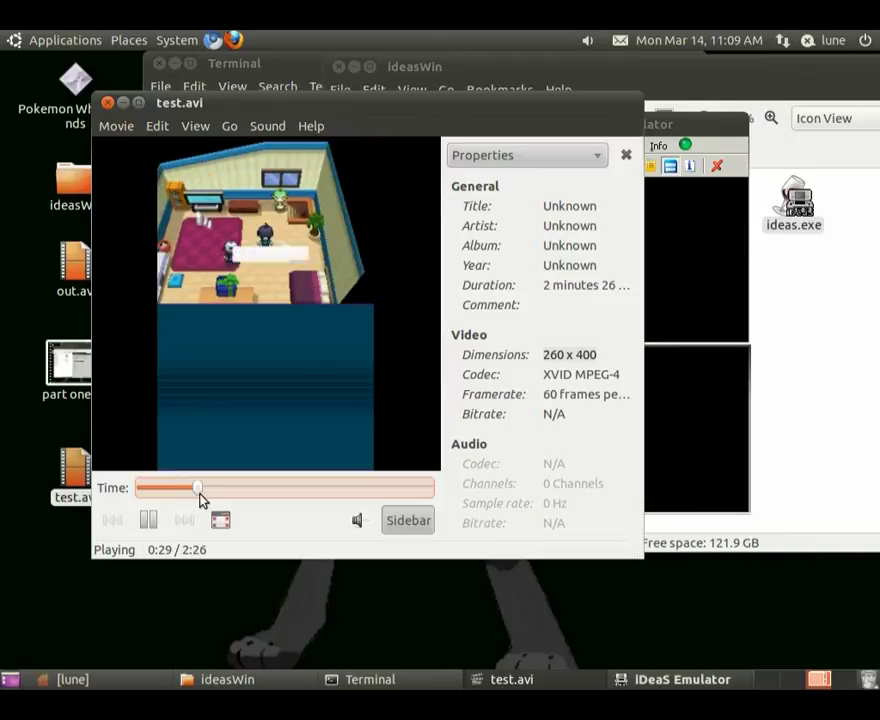
pyautogui.click(148, 521)
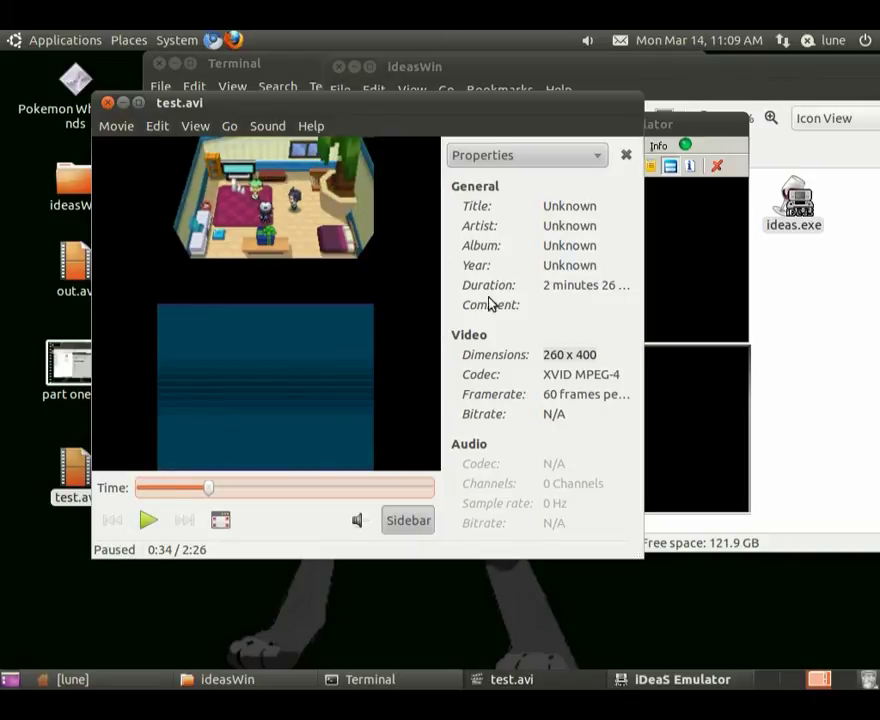
pyautogui.click(668, 231)
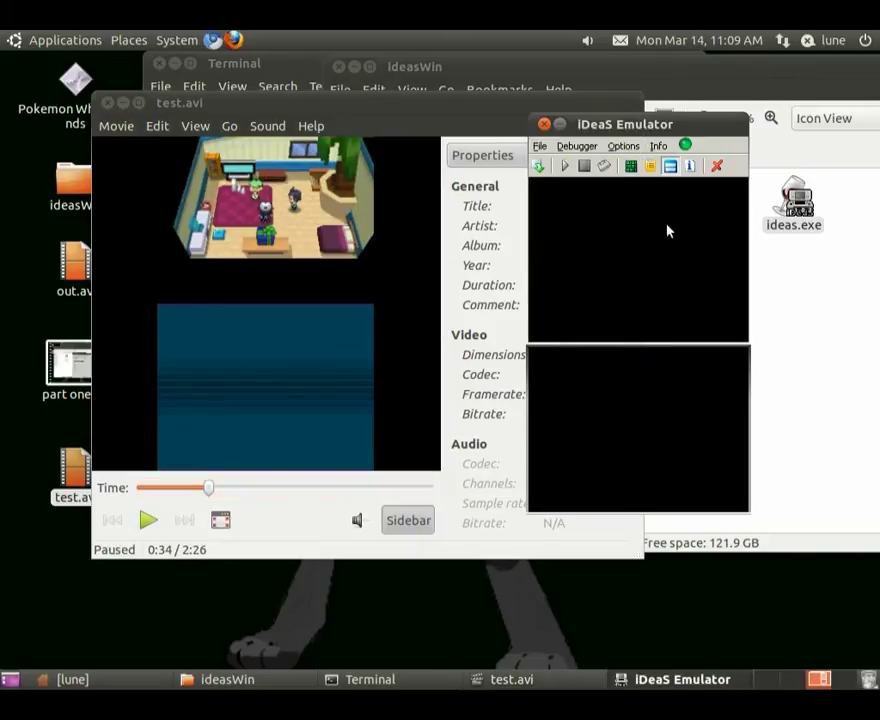
pyautogui.click(670, 166)
# Step: View the OpenGL Plugin settings in iDeaS Properties, then confirm with OK to close them
pyautogui.click(662, 168)
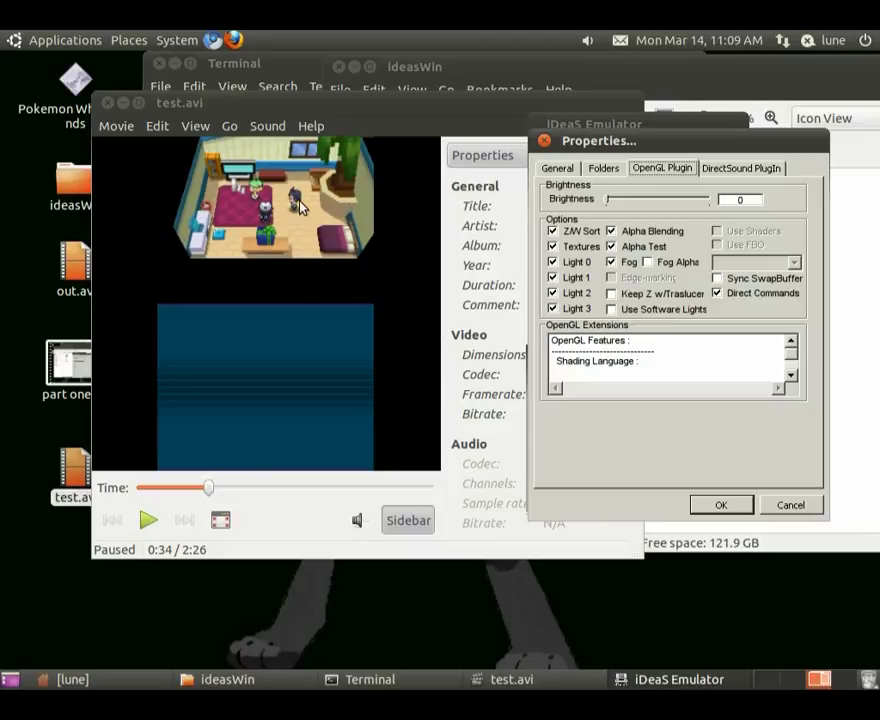
pyautogui.click(718, 506)
# Step: Resume test.avi and skip through the early story scenes from 0:40 to 0:56
pyautogui.click(163, 521)
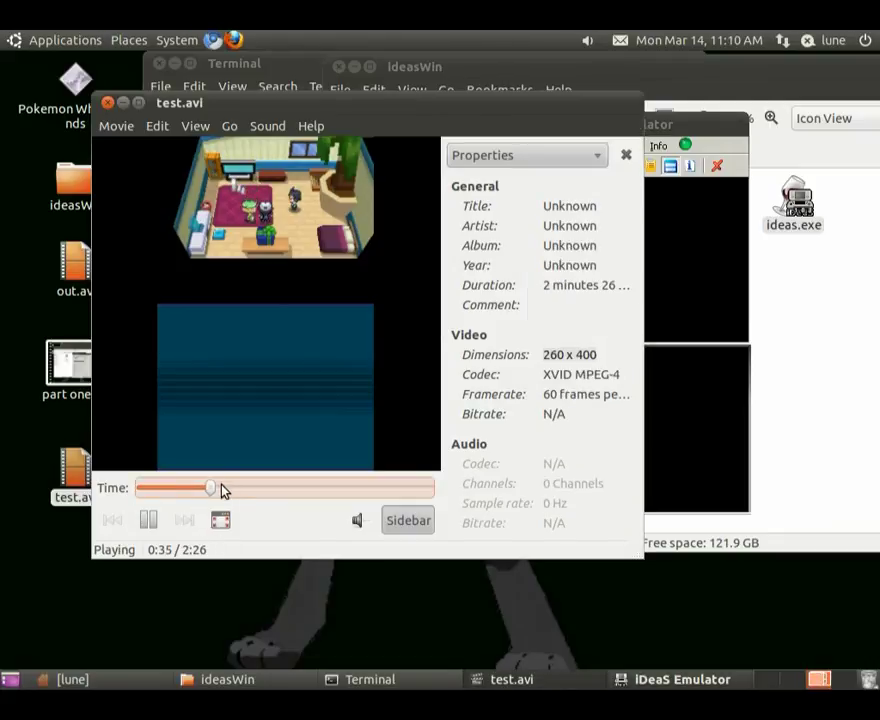
pyautogui.click(222, 489)
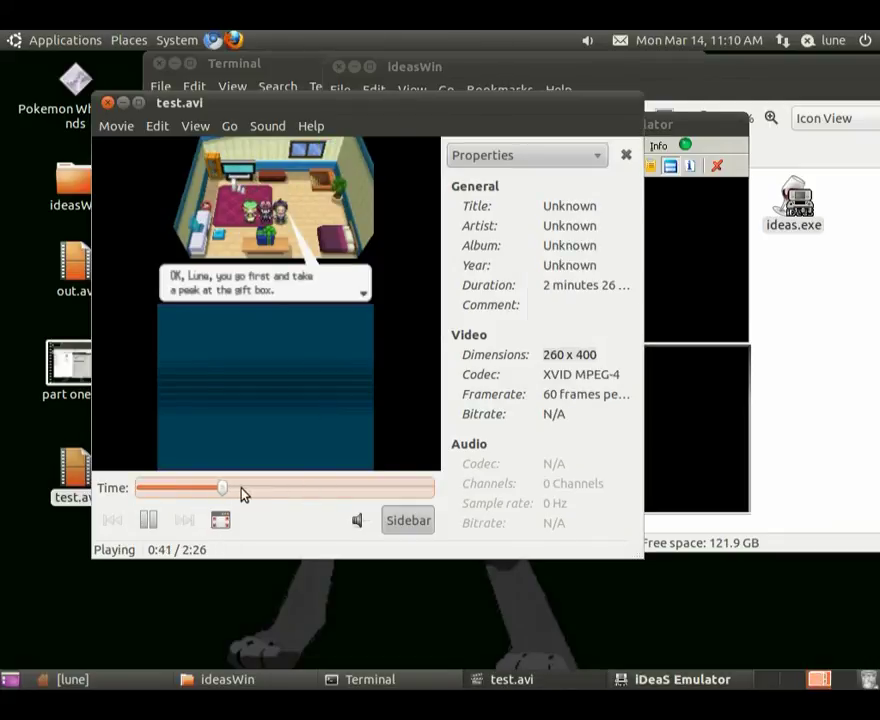
pyautogui.click(241, 491)
pyautogui.click(230, 490)
pyautogui.click(207, 313)
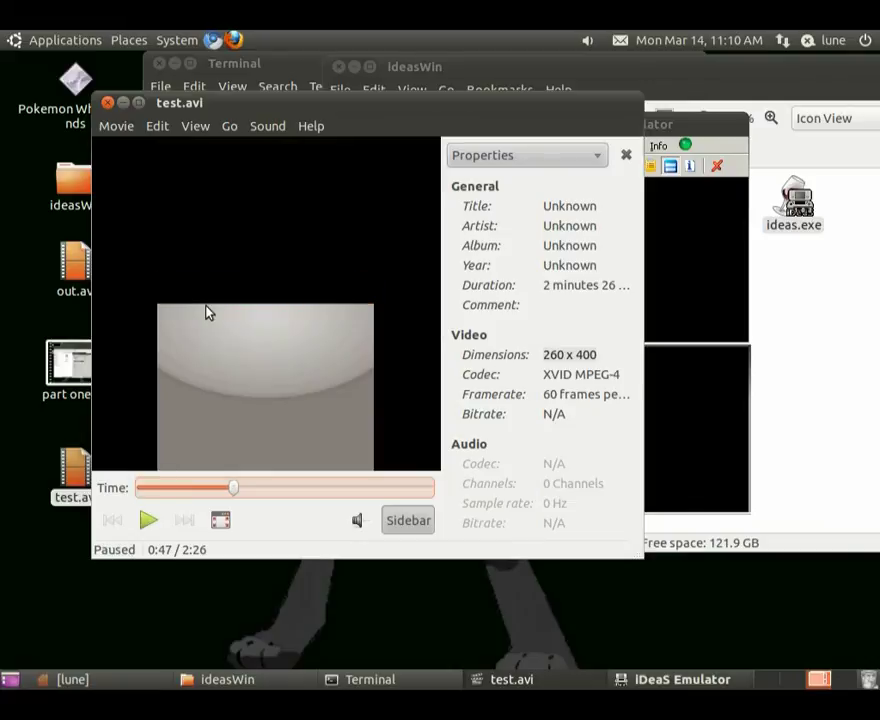
pyautogui.click(232, 492)
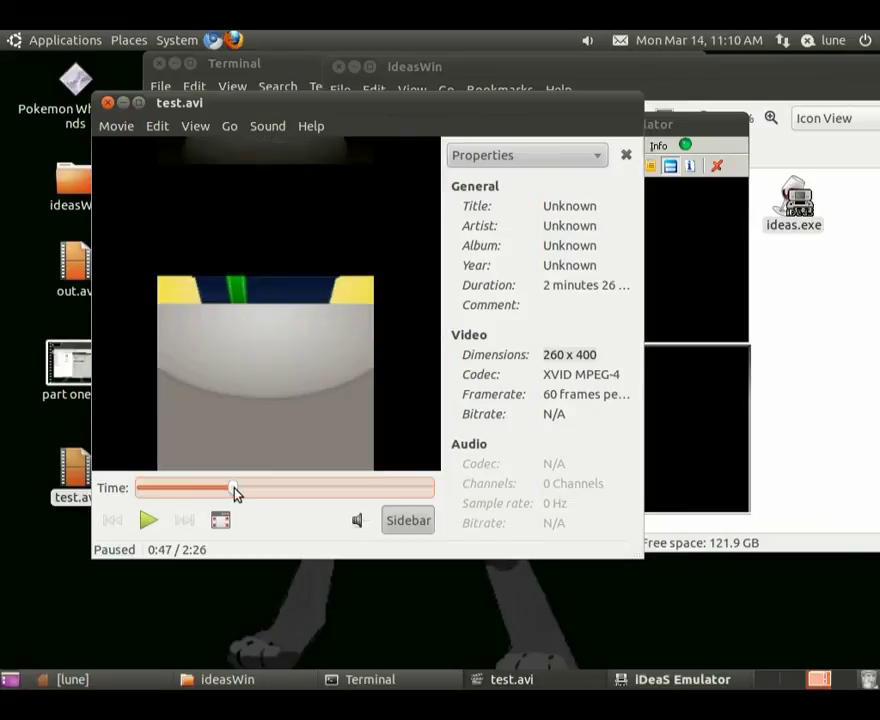
pyautogui.moveTo(236, 489); pyautogui.dragTo(269, 491)
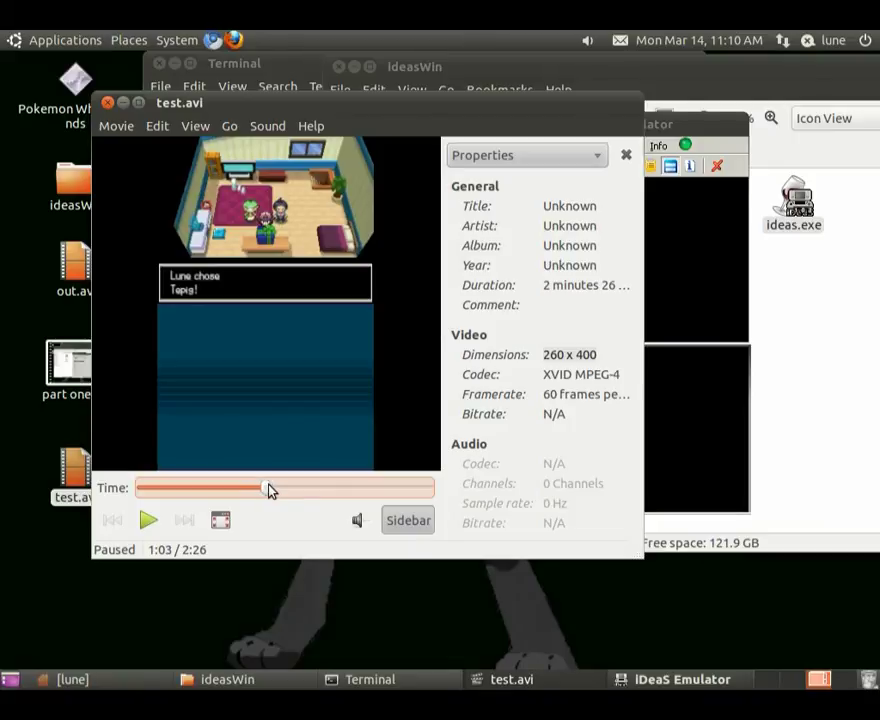
# Step: Resume playback and jump ahead to 1:12 and 1:20, pausing around 1:21 and 1:24
pyautogui.click(150, 520)
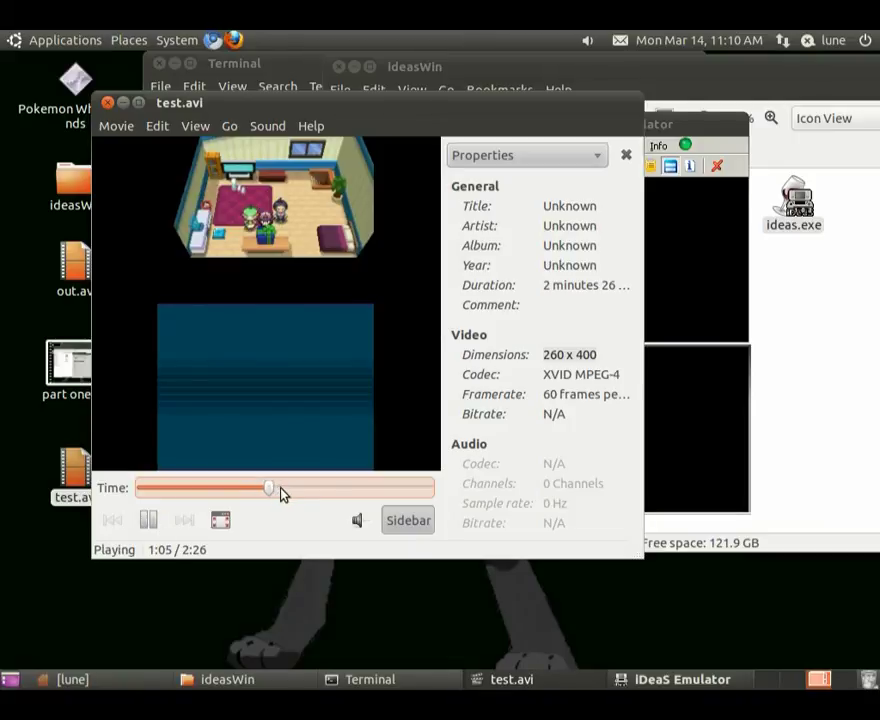
pyautogui.click(283, 490)
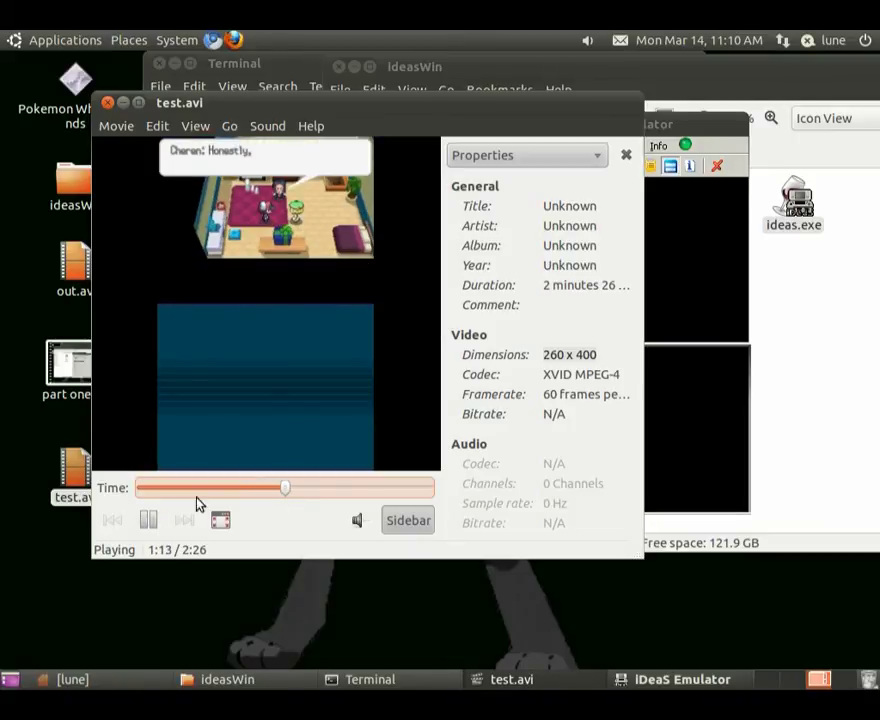
pyautogui.click(297, 490)
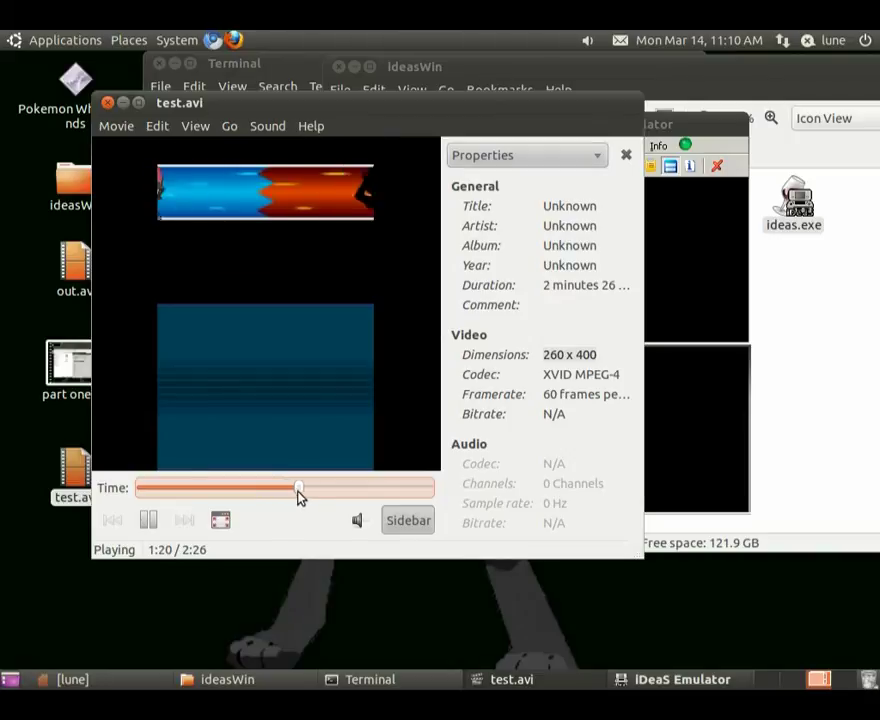
pyautogui.click(148, 520)
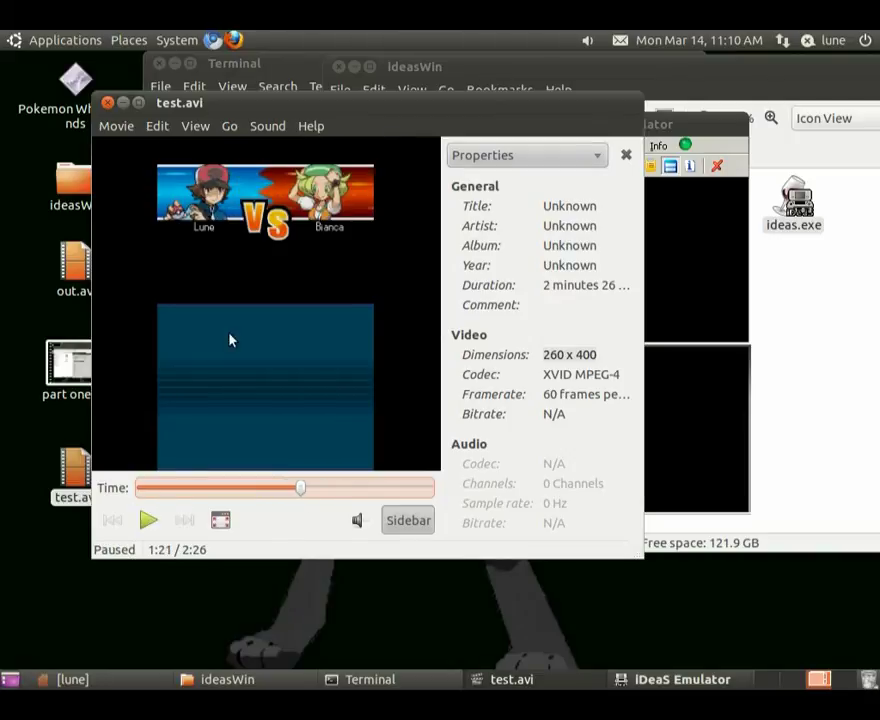
pyautogui.click(148, 520)
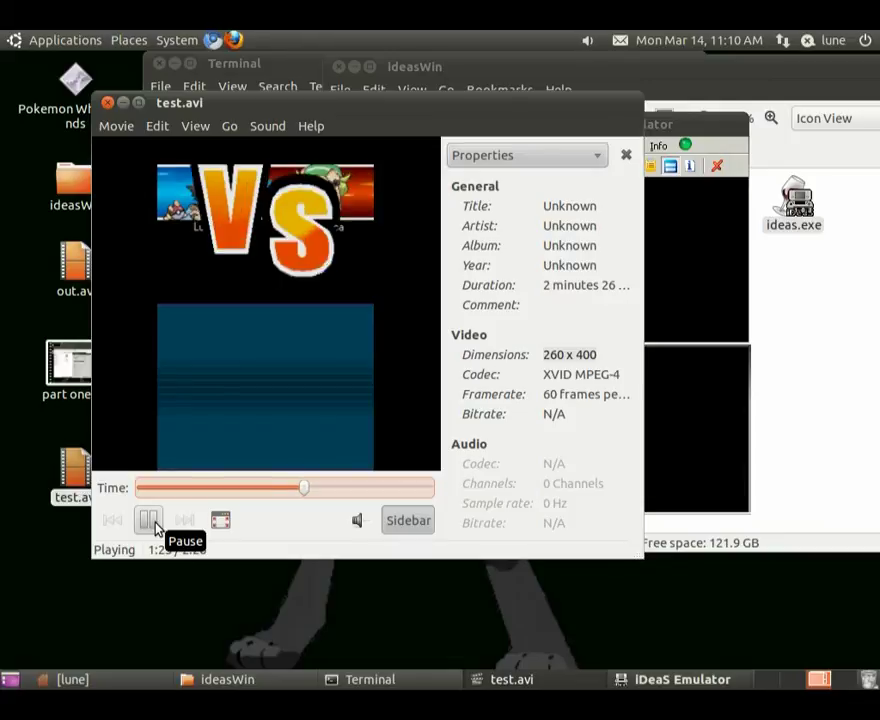
pyautogui.click(152, 522)
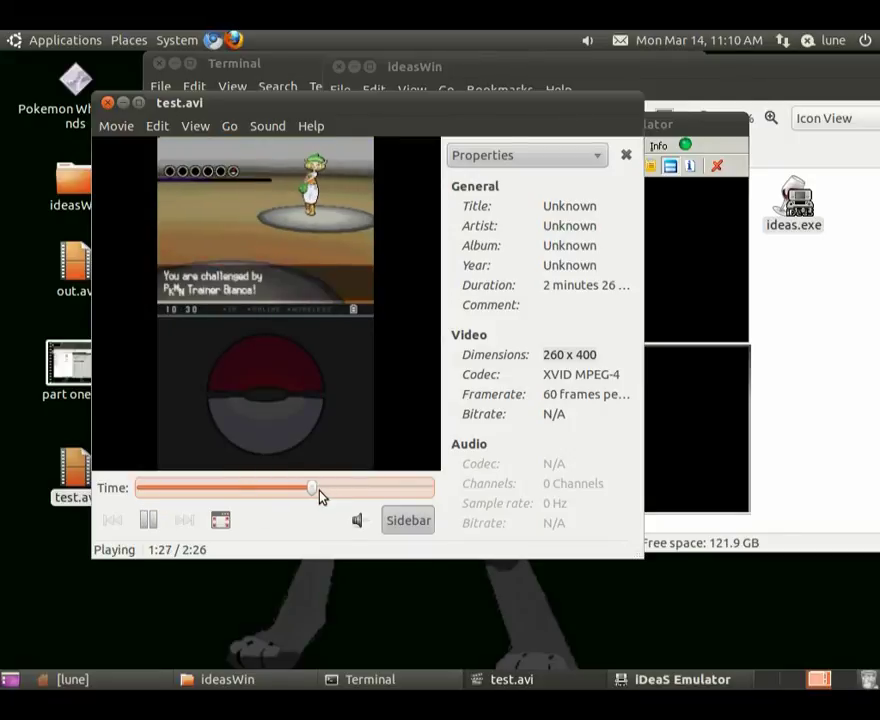
# Step: Skip forward into the trainer battle, from 1:30 through 1:40 to 1:47
pyautogui.click(320, 496)
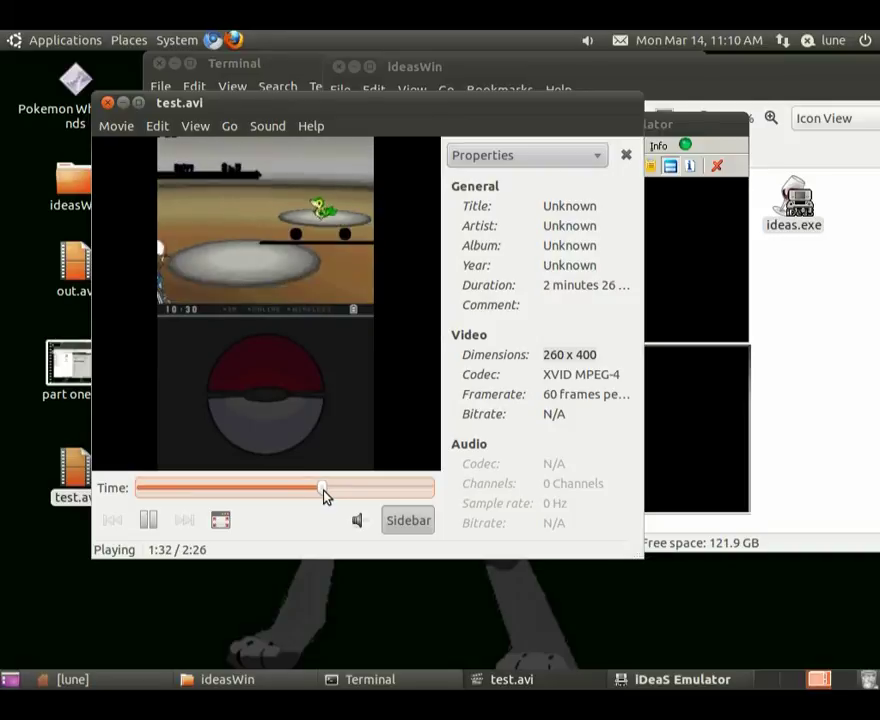
pyautogui.moveTo(324, 496); pyautogui.dragTo(337, 496)
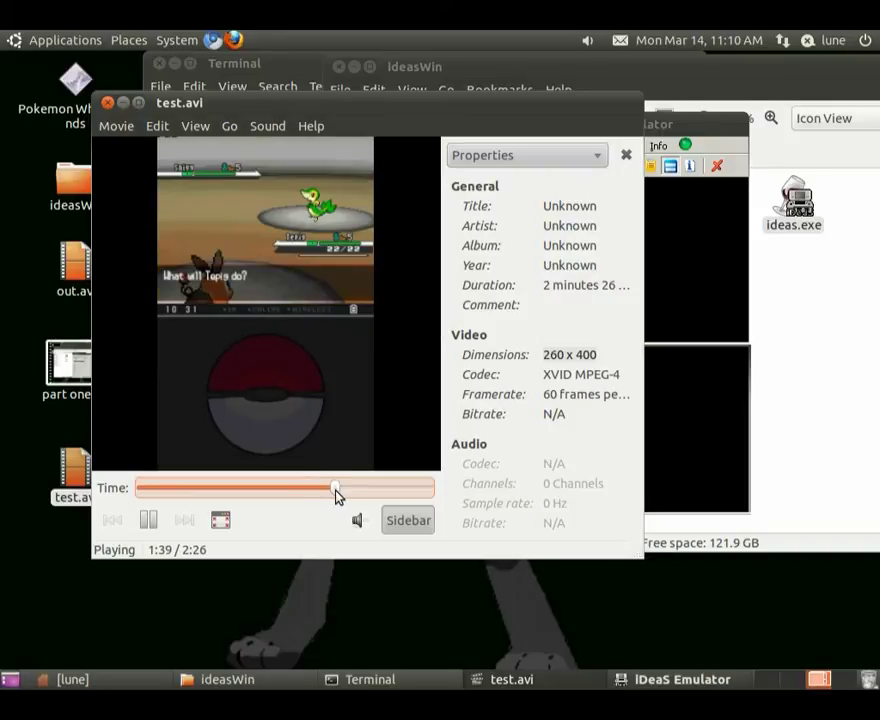
pyautogui.click(148, 520)
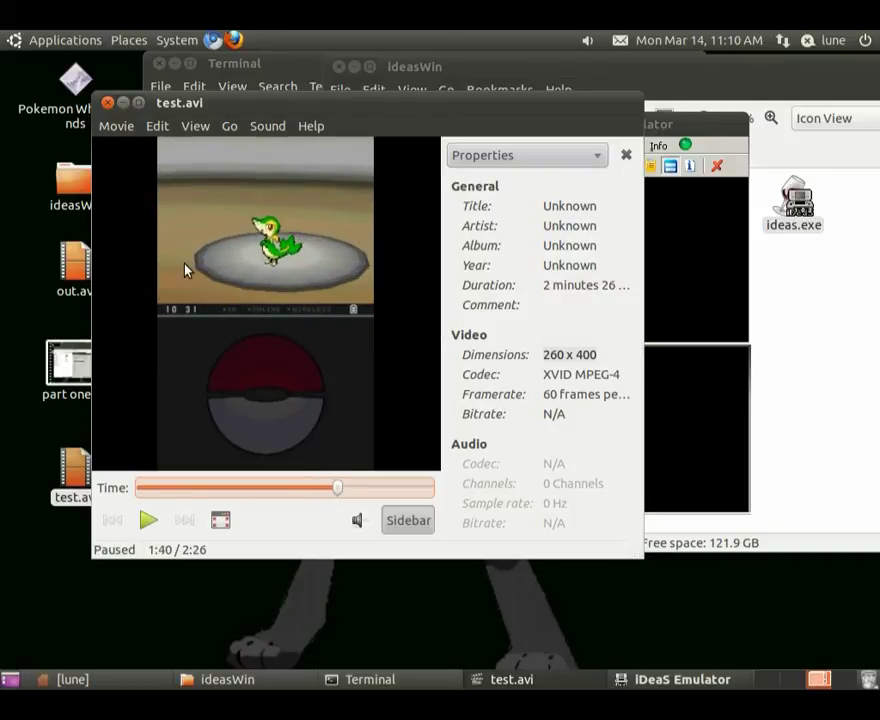
pyautogui.click(150, 520)
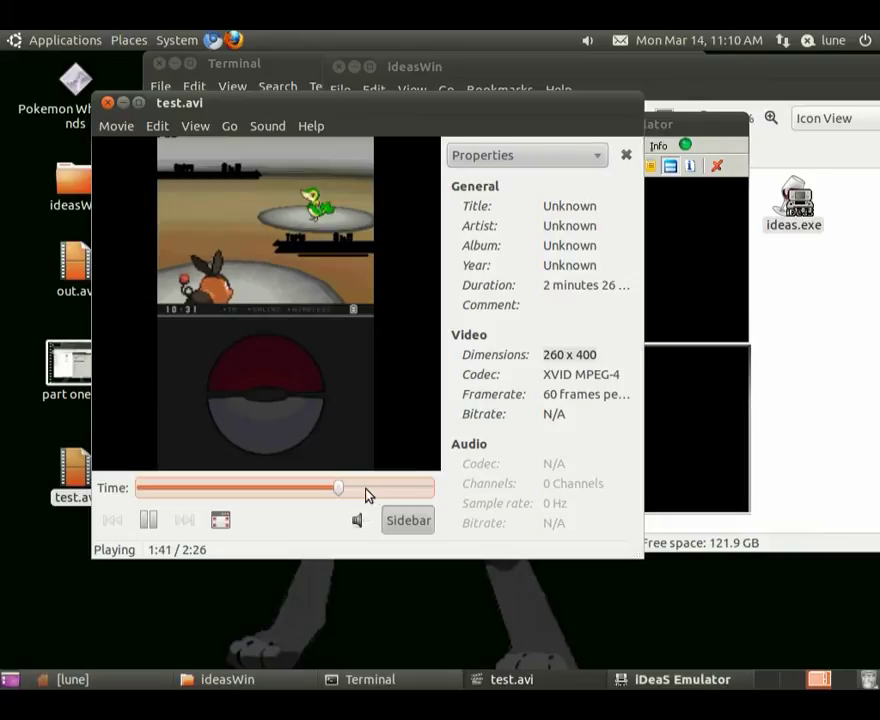
pyautogui.click(355, 495)
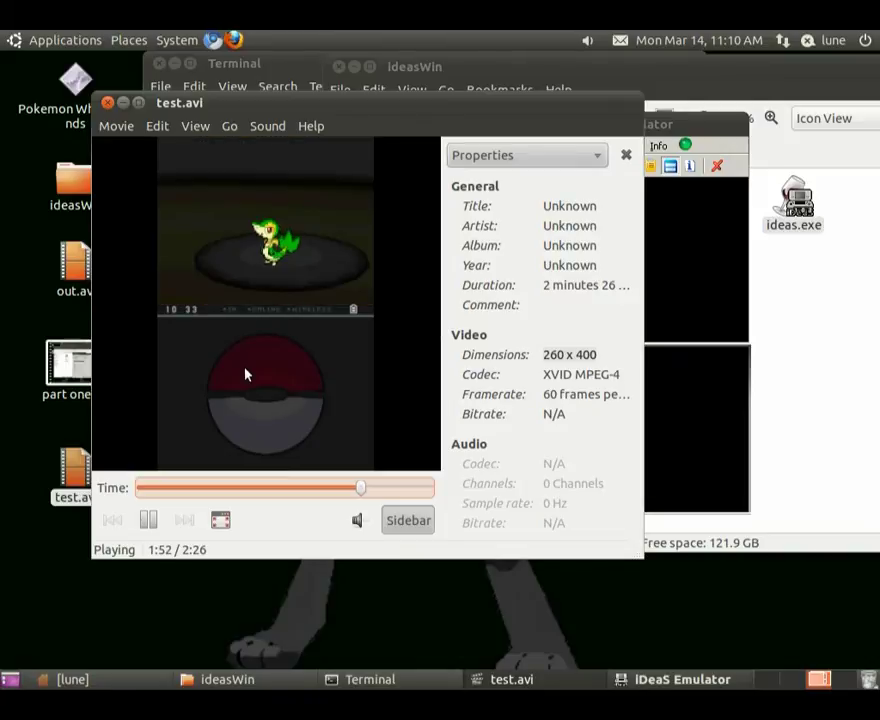
# Step: Close test.avi in Movie Player and bring up the iDeaS OpenGL Plugin properties
pyautogui.click(108, 102)
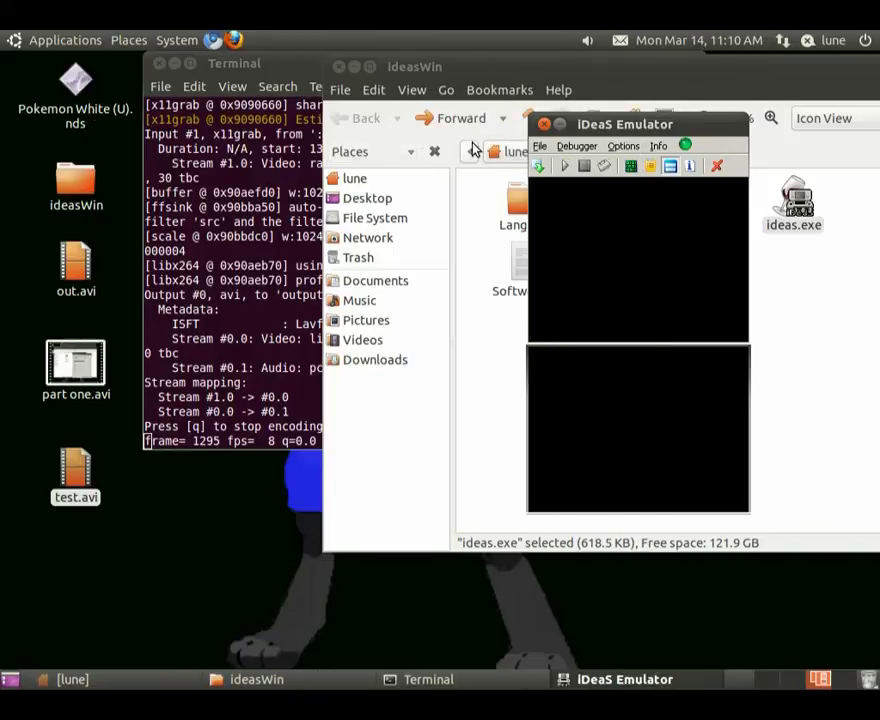
pyautogui.click(662, 166)
pyautogui.click(661, 168)
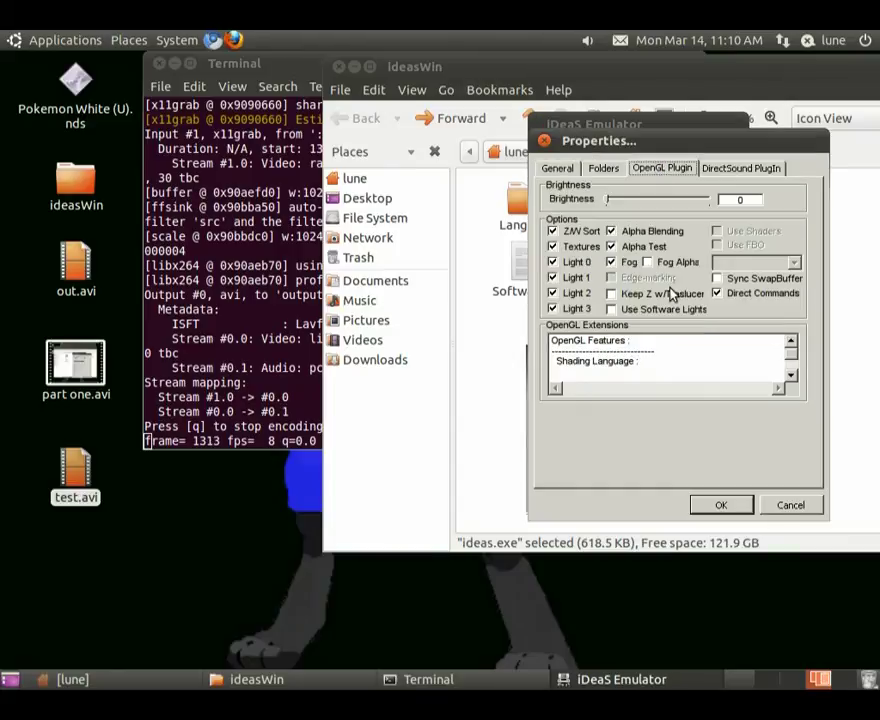
# Step: Try Fog Alpha, Keep Z translucency and Sync SwapBuffer, close iDeaS, and return to Terminal
pyautogui.click(667, 264)
pyautogui.click(664, 294)
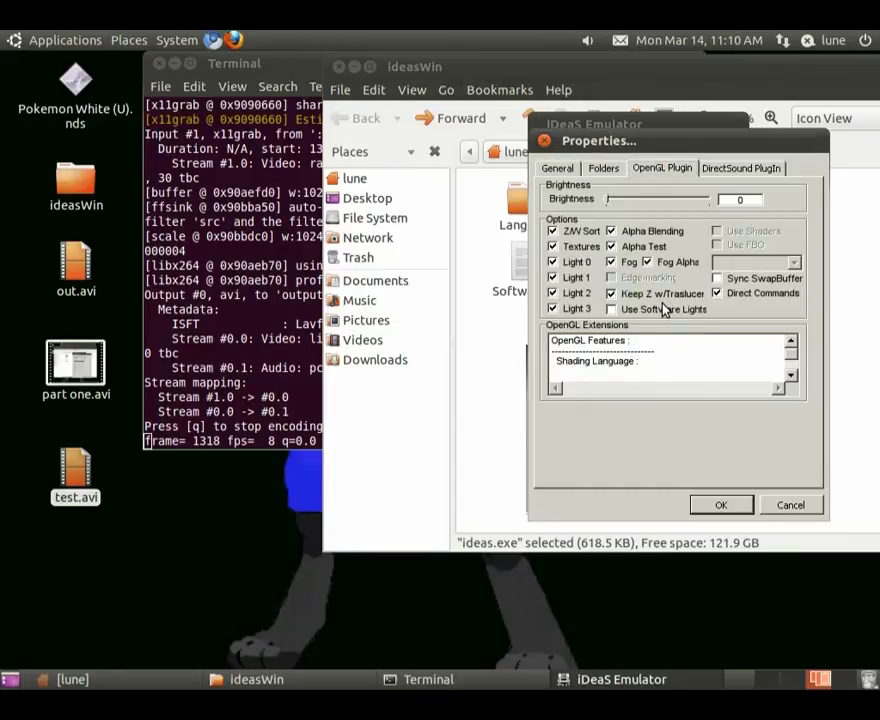
pyautogui.click(721, 280)
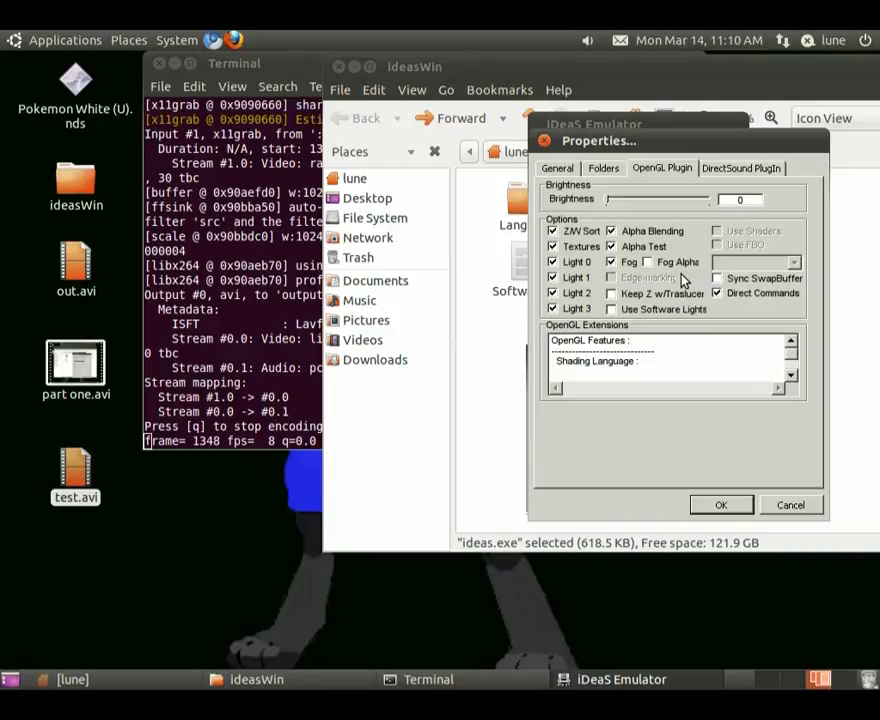
pyautogui.click(719, 508)
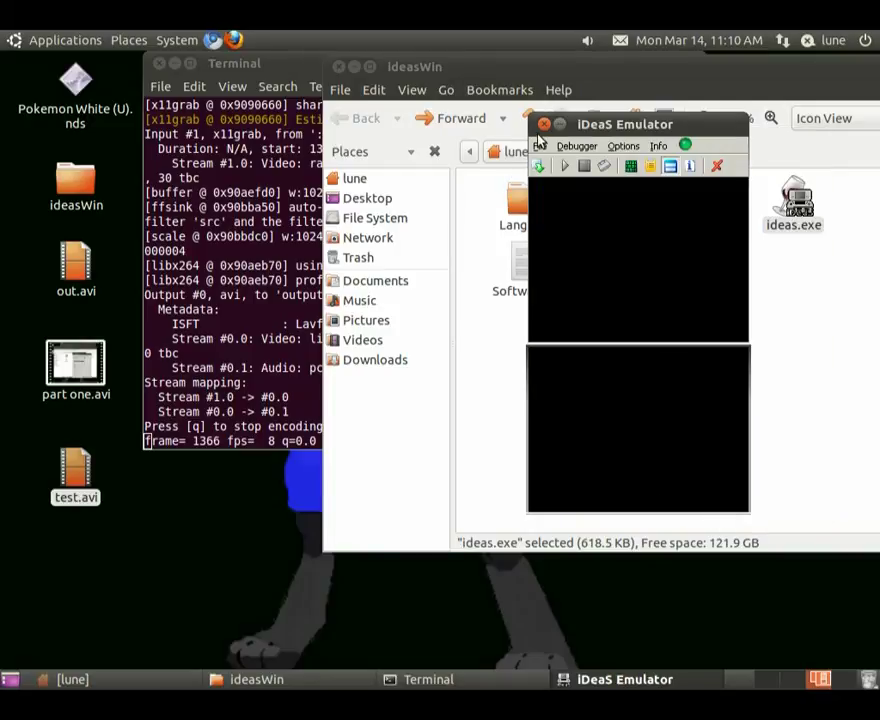
pyautogui.click(544, 125)
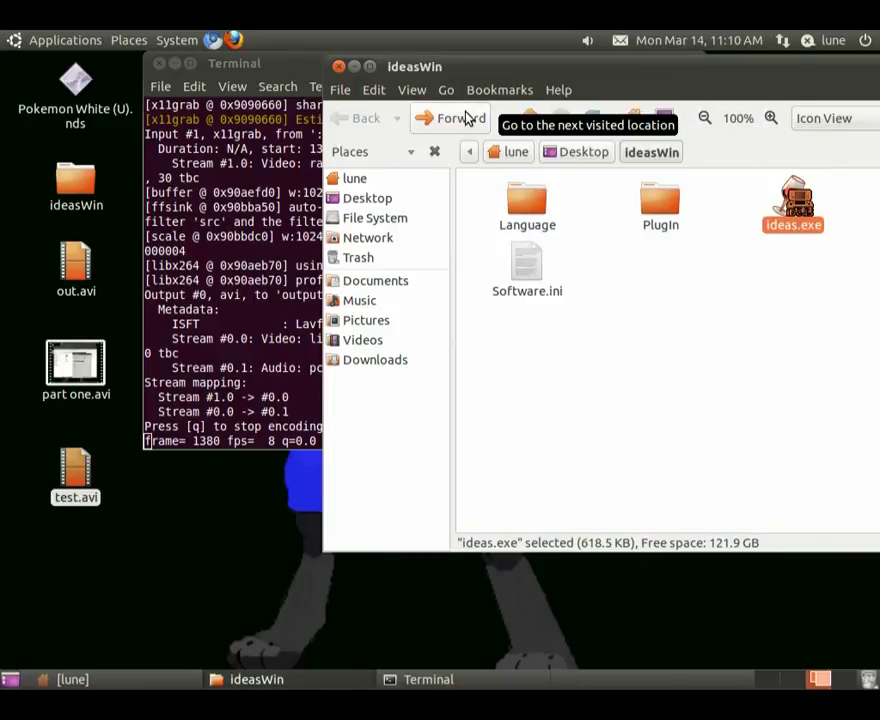
pyautogui.click(211, 193)
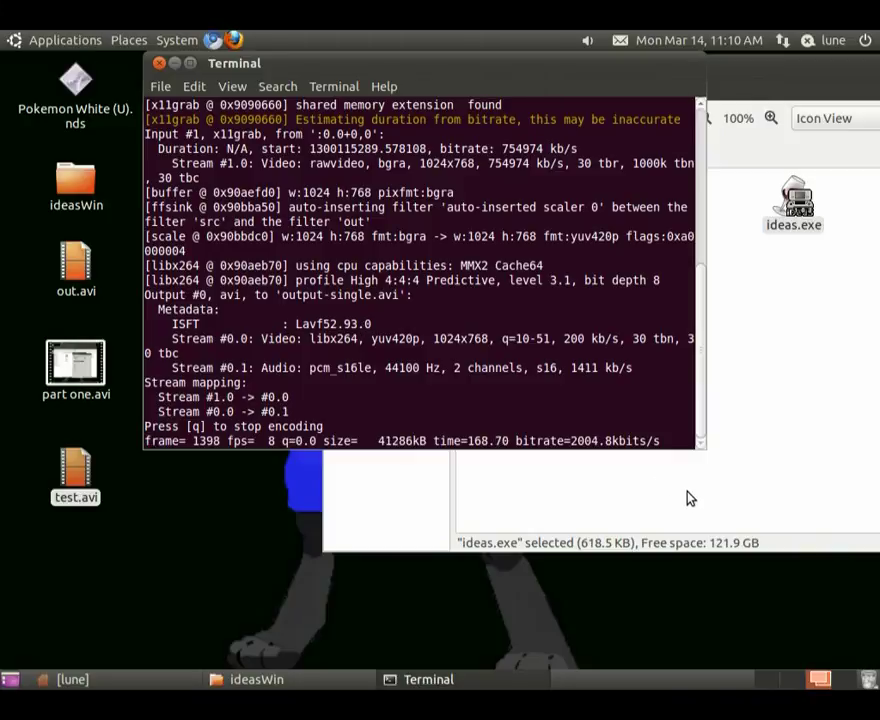